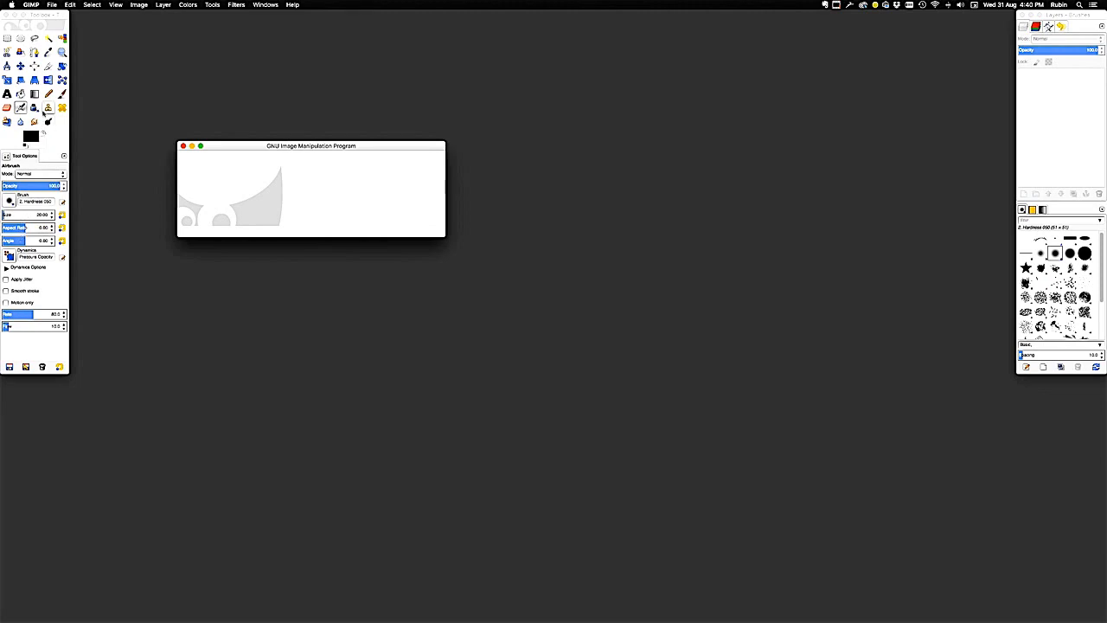
- Bring up the options of the Rectangle Select, Clone and Paintbrush tools one after another
click(9, 42)
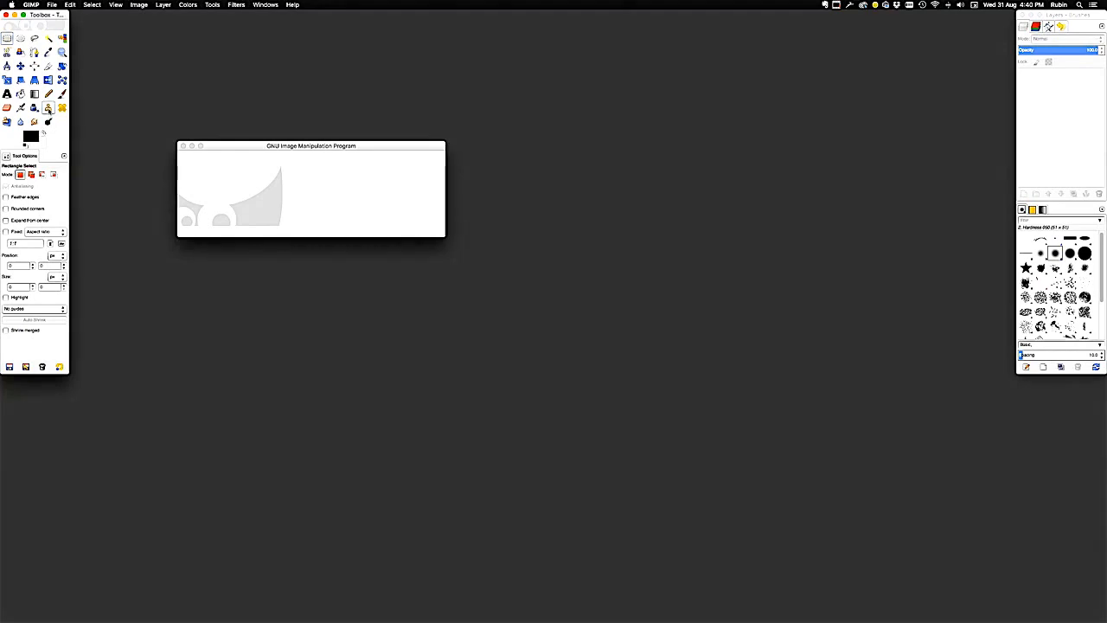
click(48, 108)
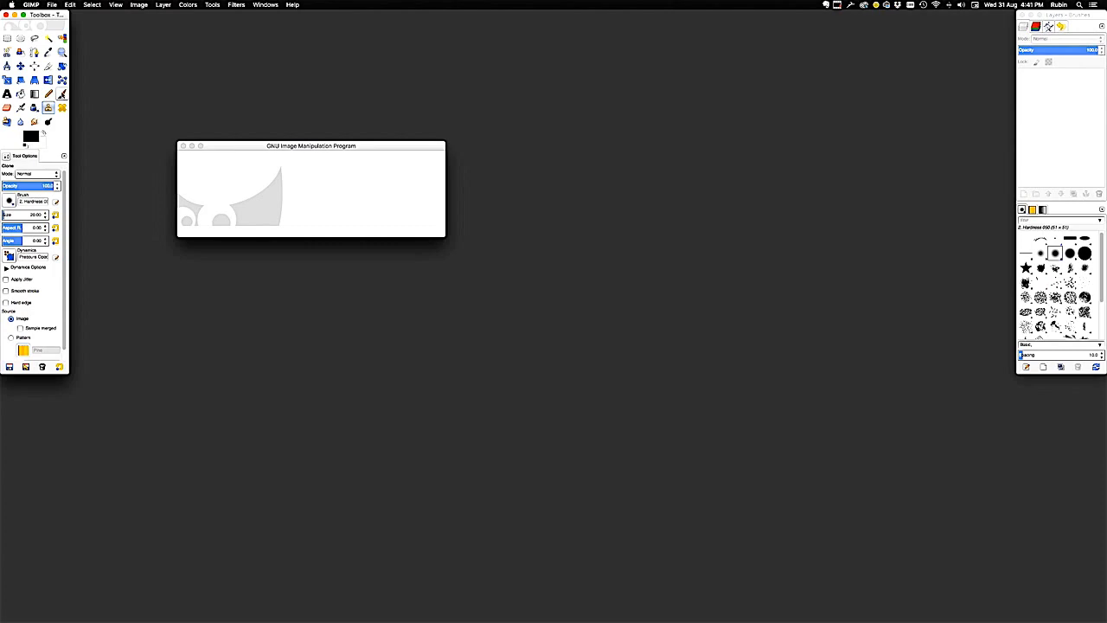
click(62, 93)
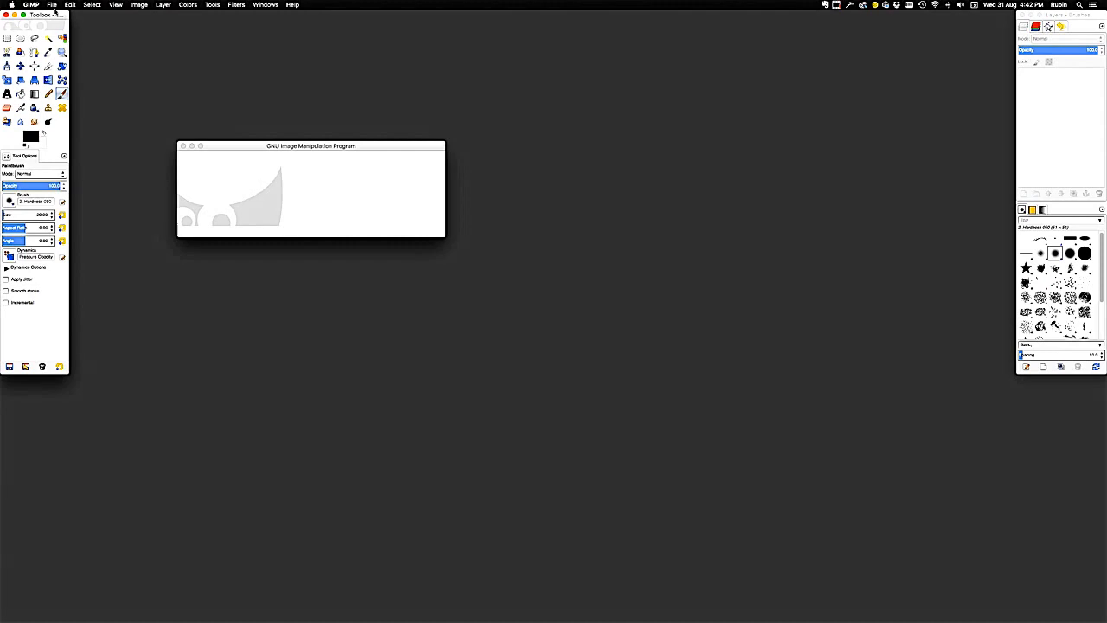
- Open the image H907 Adjustments_3.jpg from the Tutorials > Gimp > Tute folder
click(52, 5)
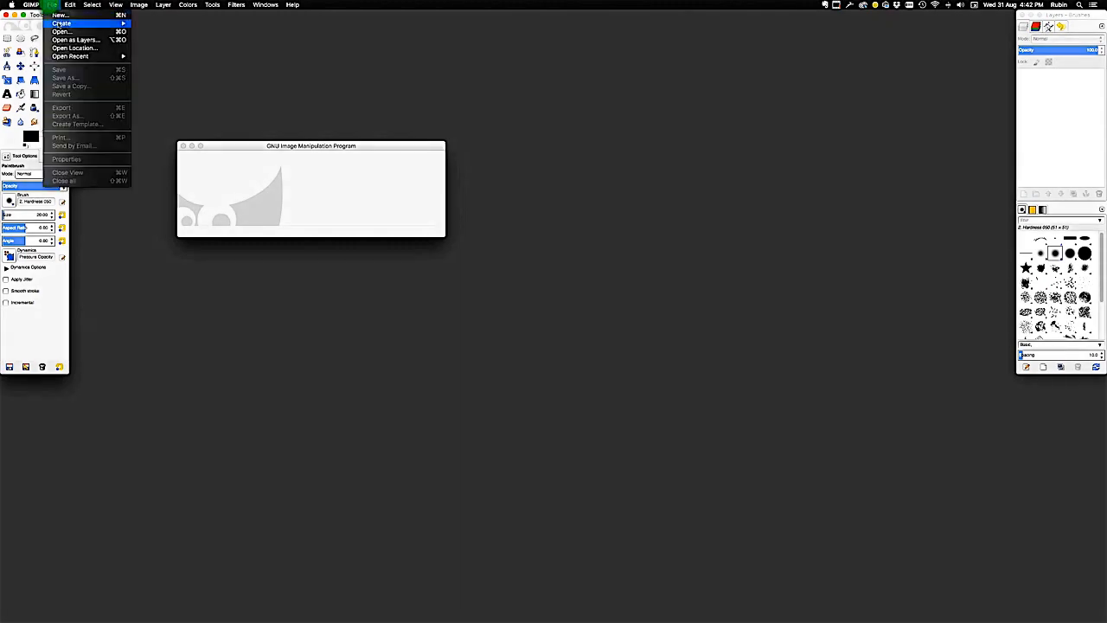
click(64, 33)
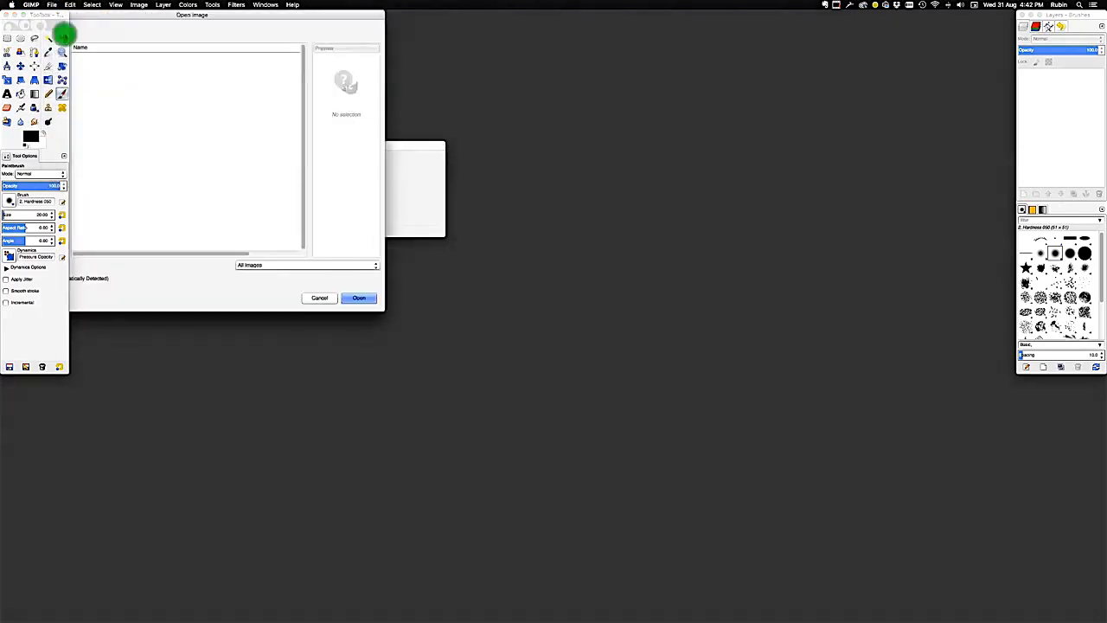
drag(141, 14, 368, 80)
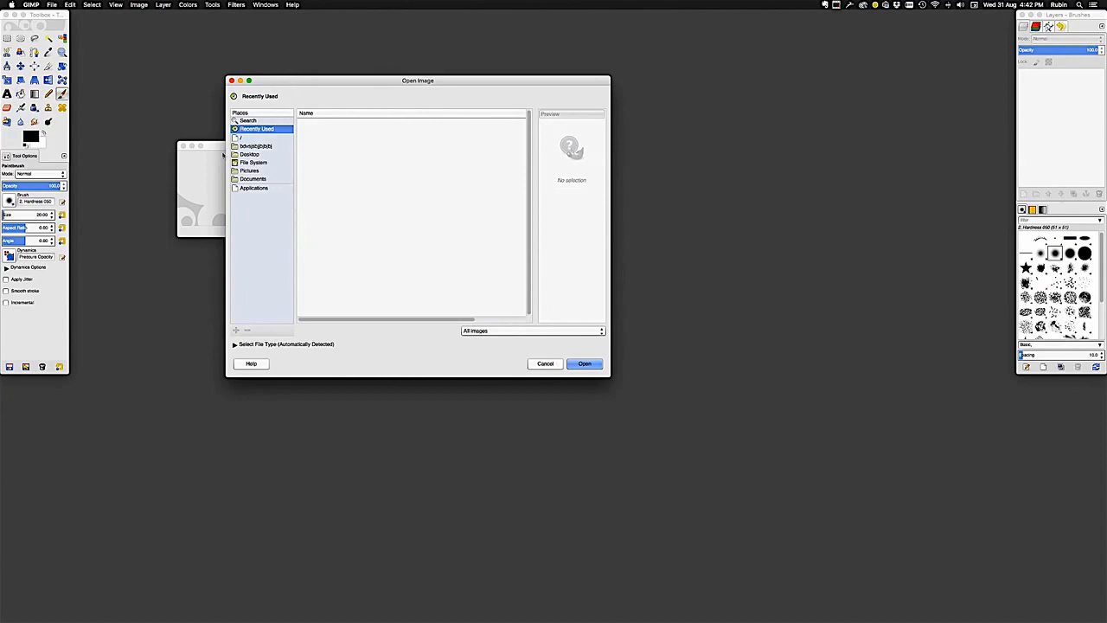
click(255, 146)
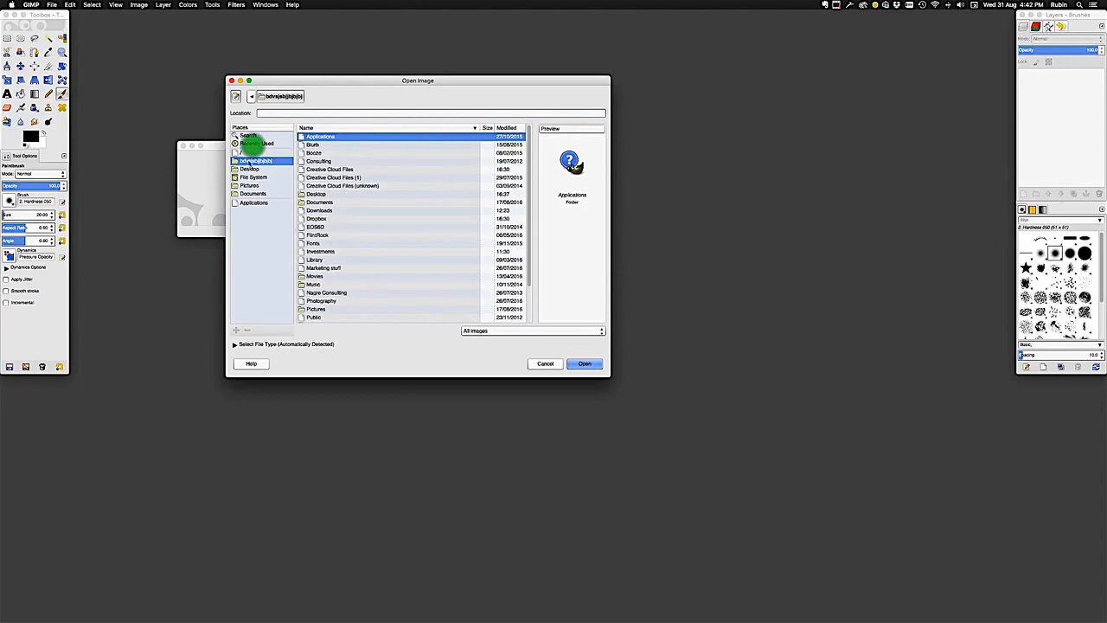
scroll(360, 182, down, 3)
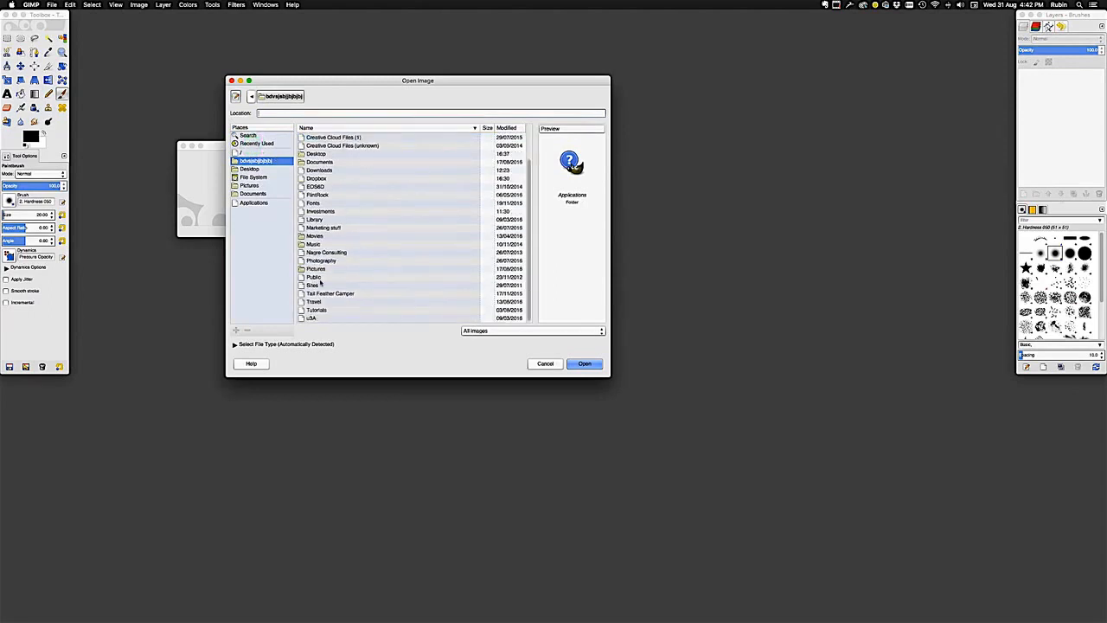
double_click(308, 309)
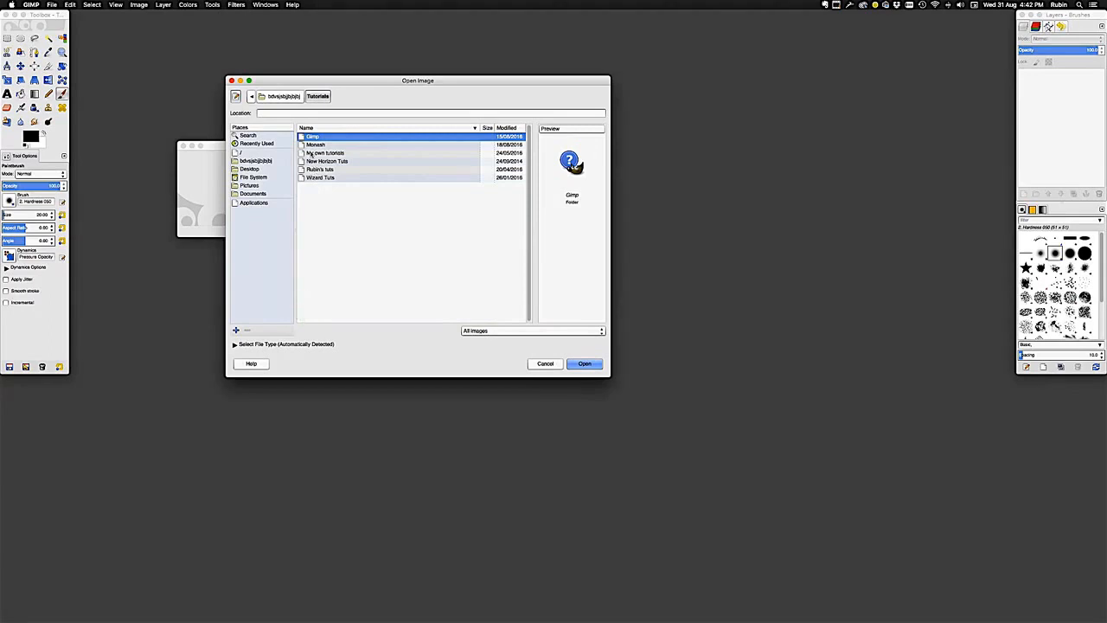
double_click(311, 135)
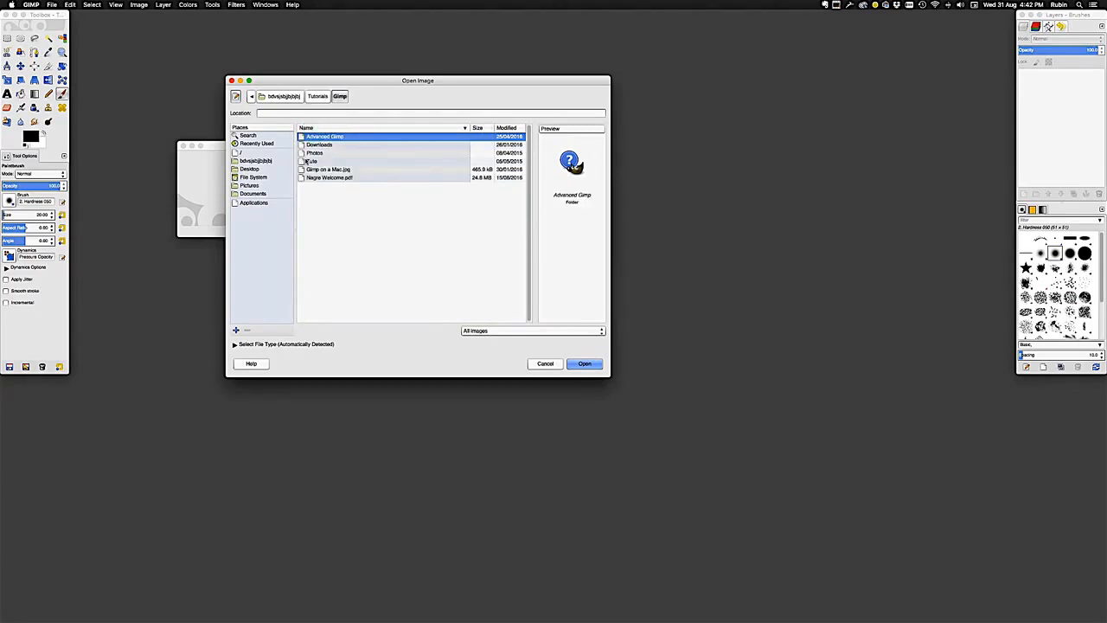
double_click(309, 161)
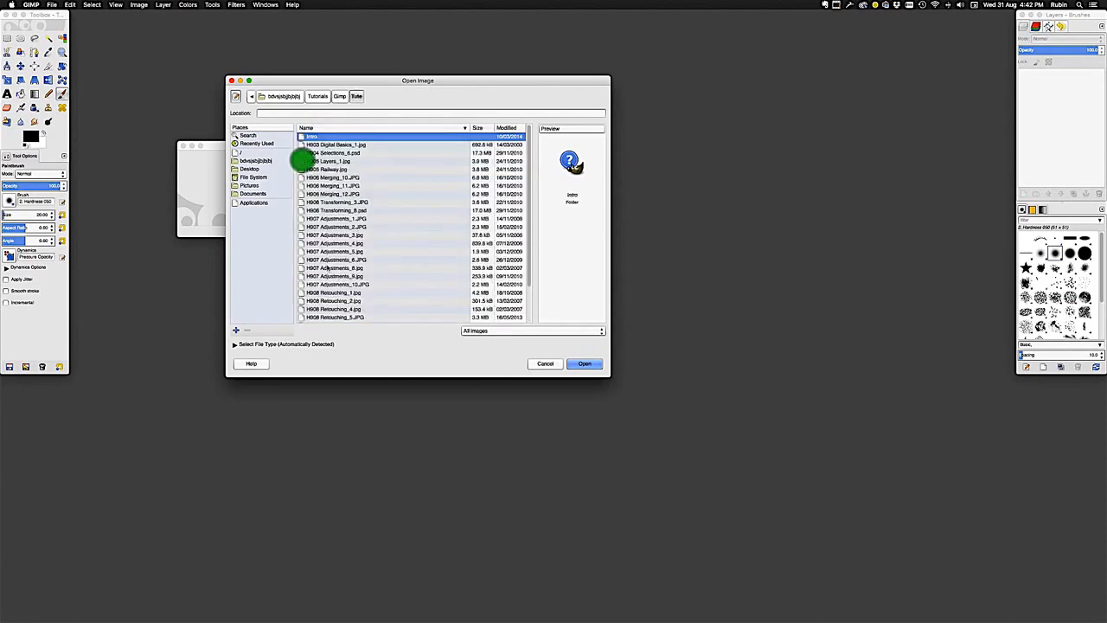
click(322, 235)
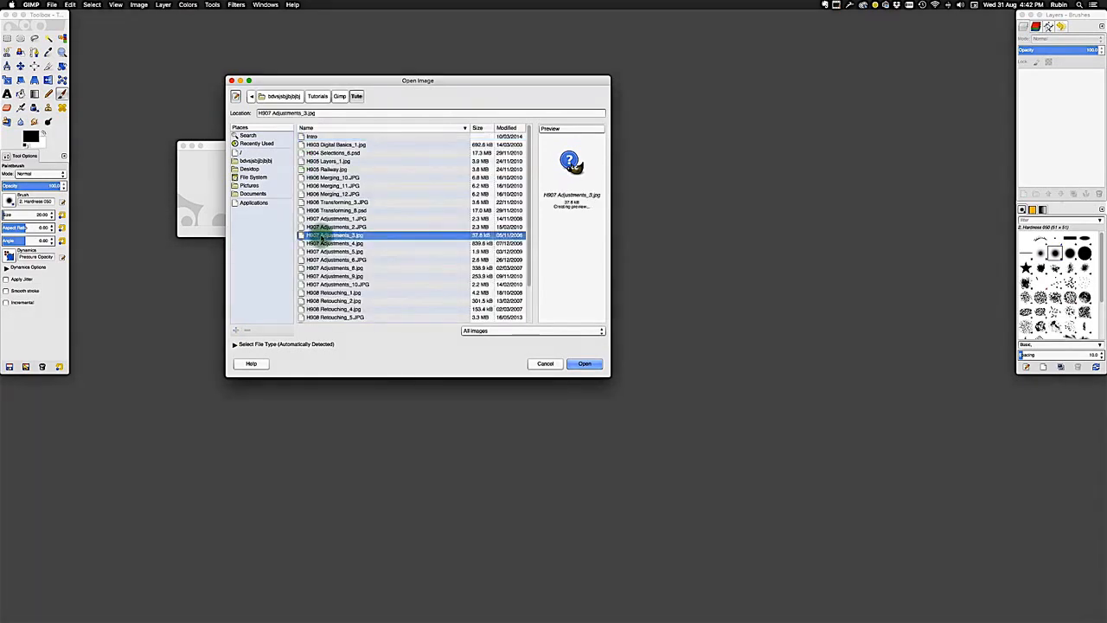
double_click(323, 236)
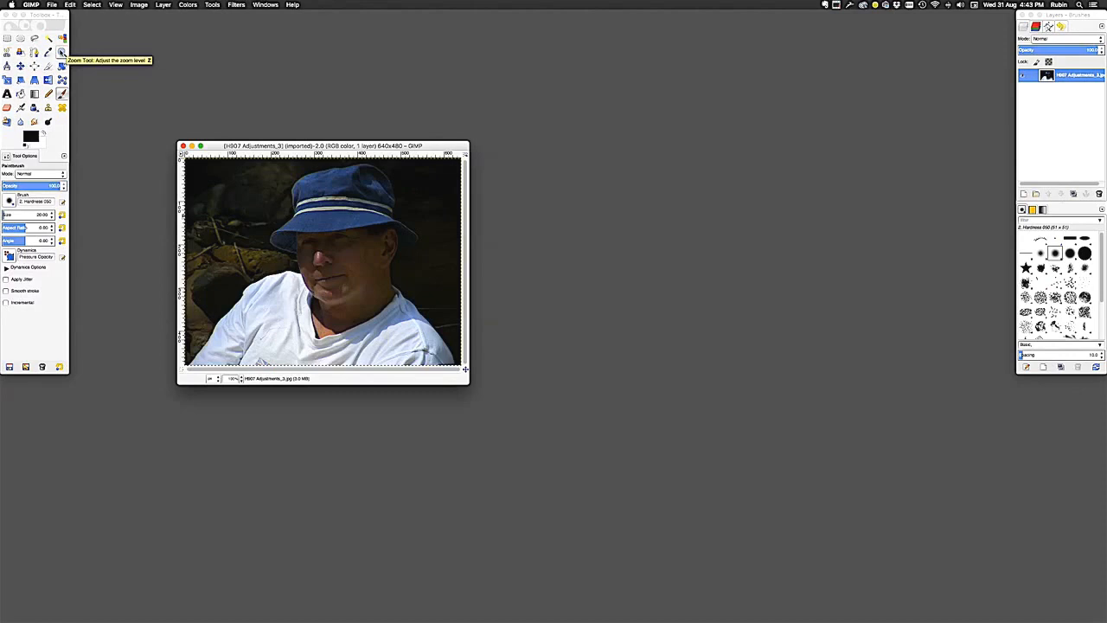
- Zoom in on the man's face to 300% with the Zoom tool and enlarge the image window
click(62, 53)
click(62, 53)
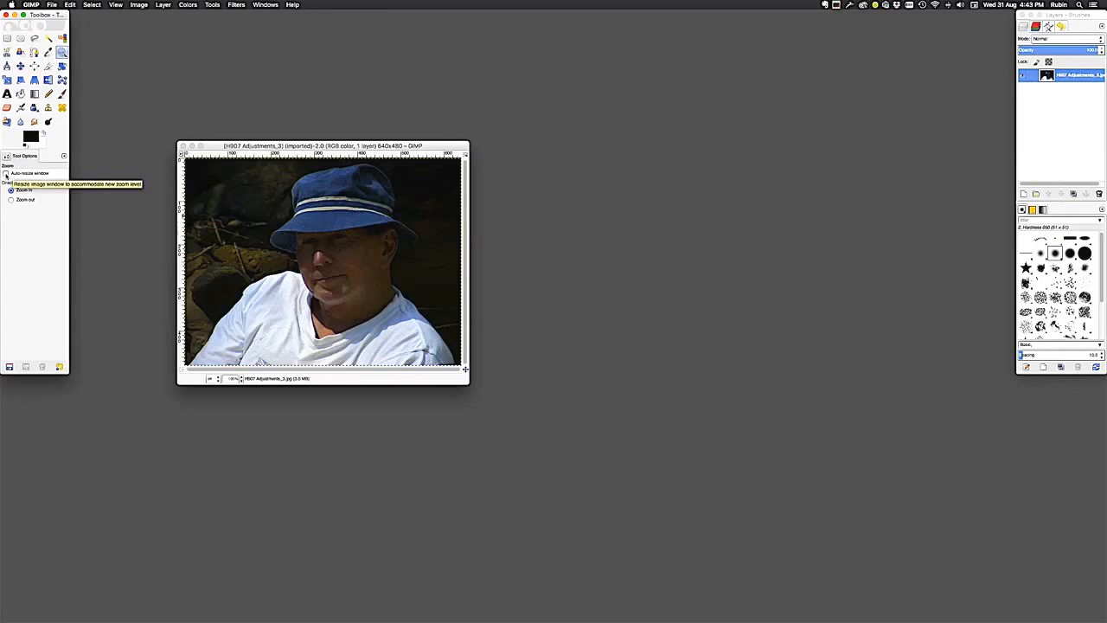
click(336, 258)
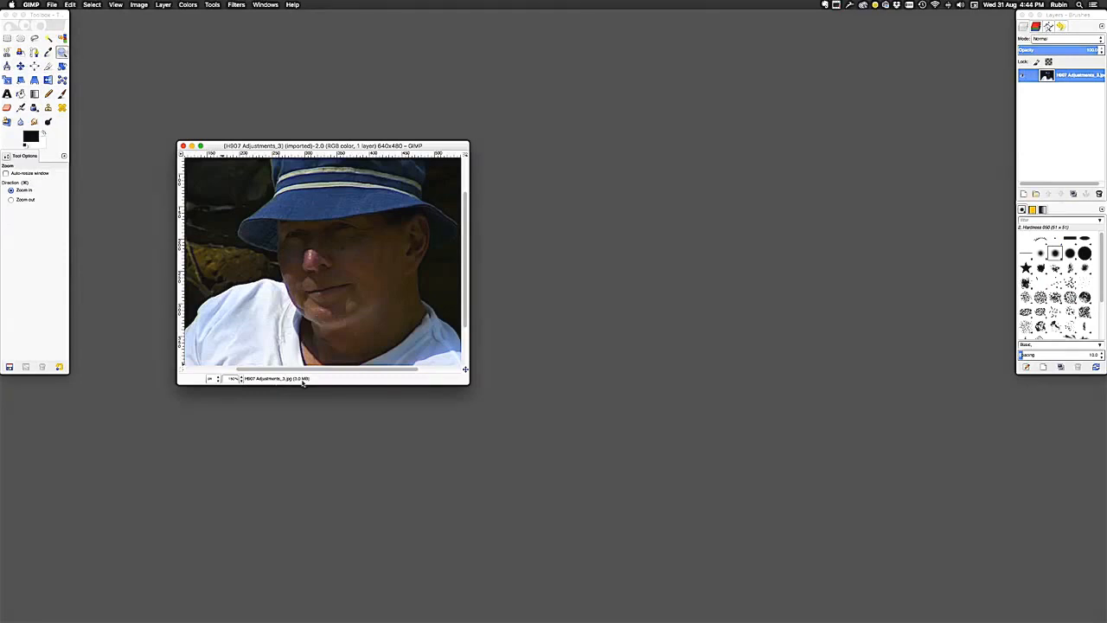
click(331, 271)
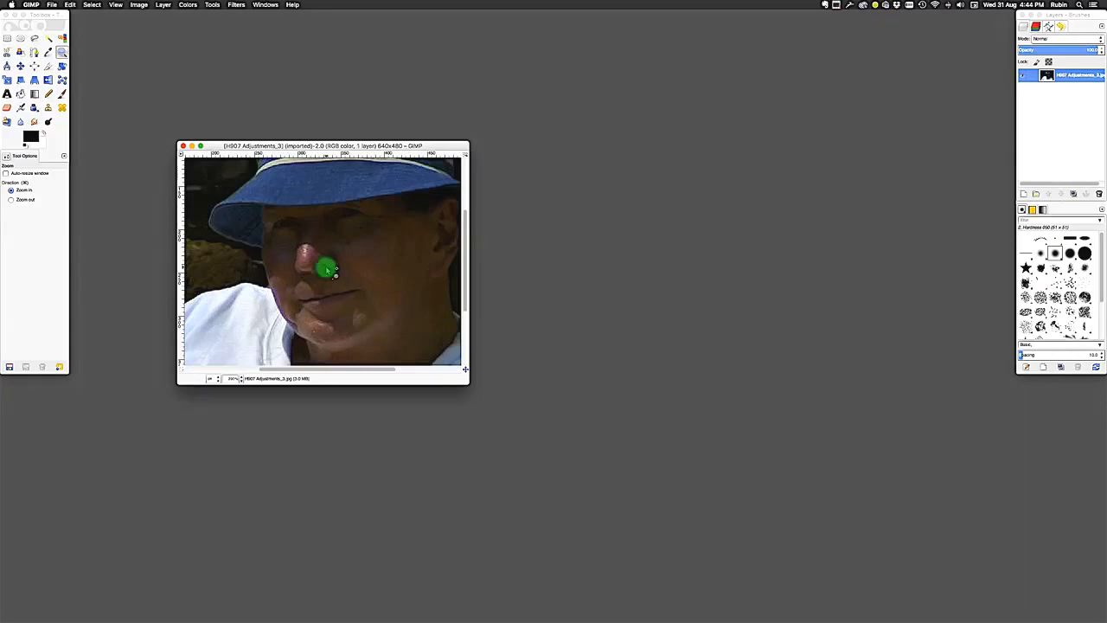
click(331, 271)
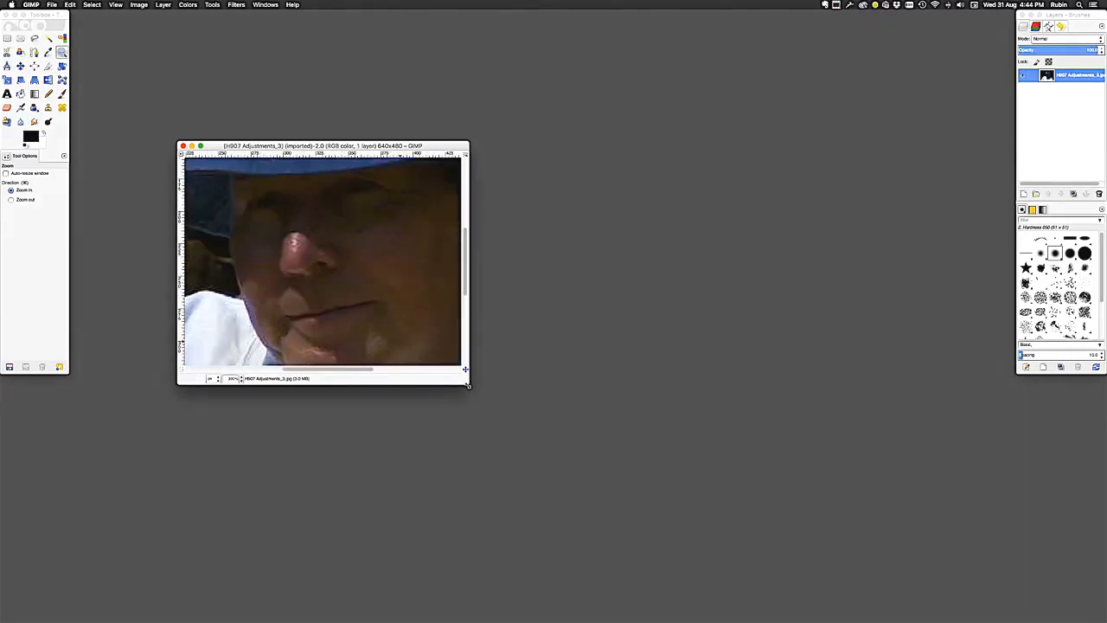
drag(465, 383, 633, 476)
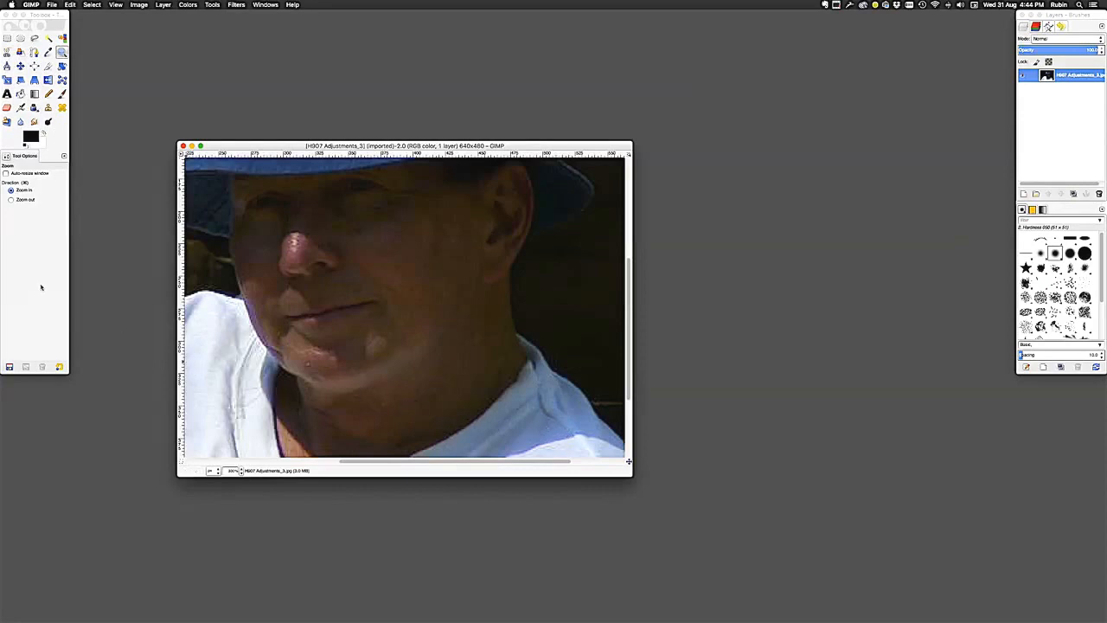
- Switch the Zoom tool's direction to Zoom out and zoom the photo out to 100%
click(9, 200)
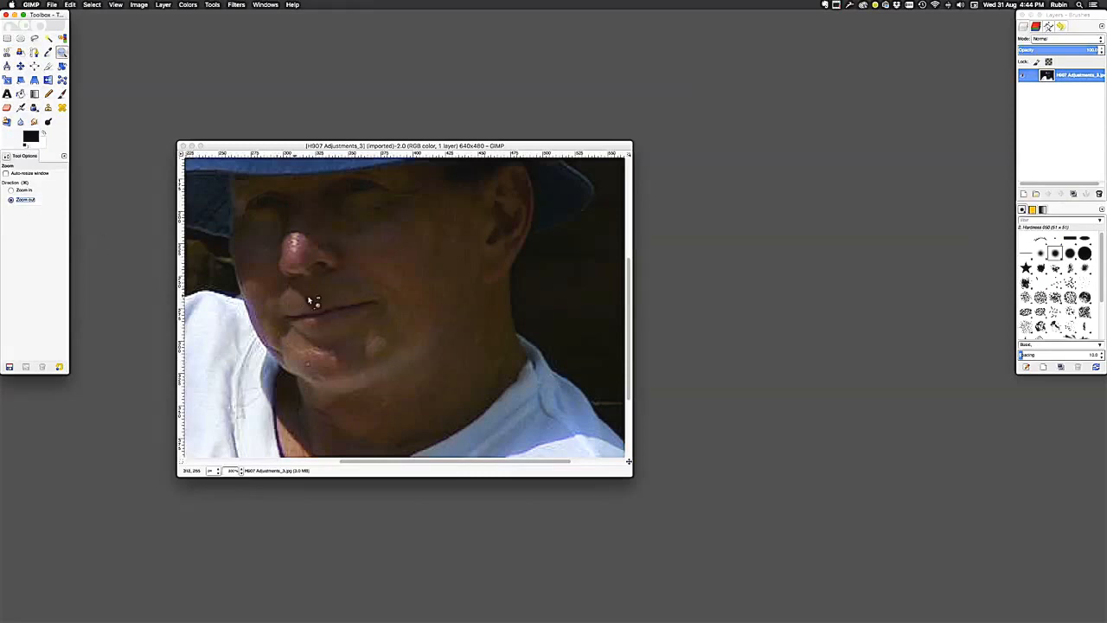
click(363, 284)
click(363, 284)
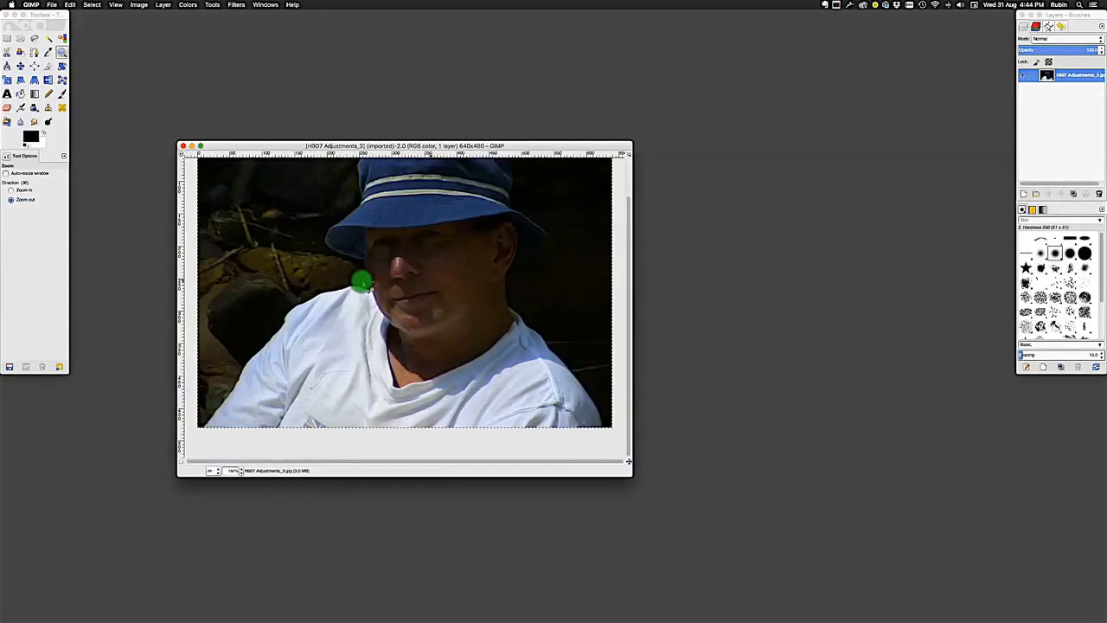
click(365, 285)
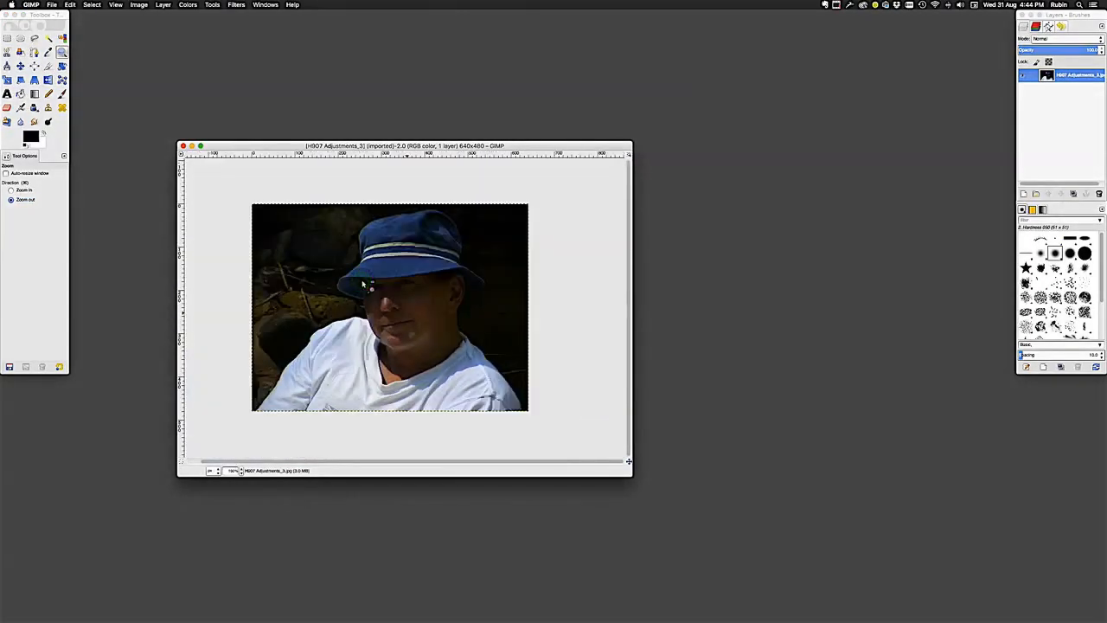
- Set the Zoom tool back to Zoom in and magnify a rectangular area outlined around the eye under the hat brim
click(26, 190)
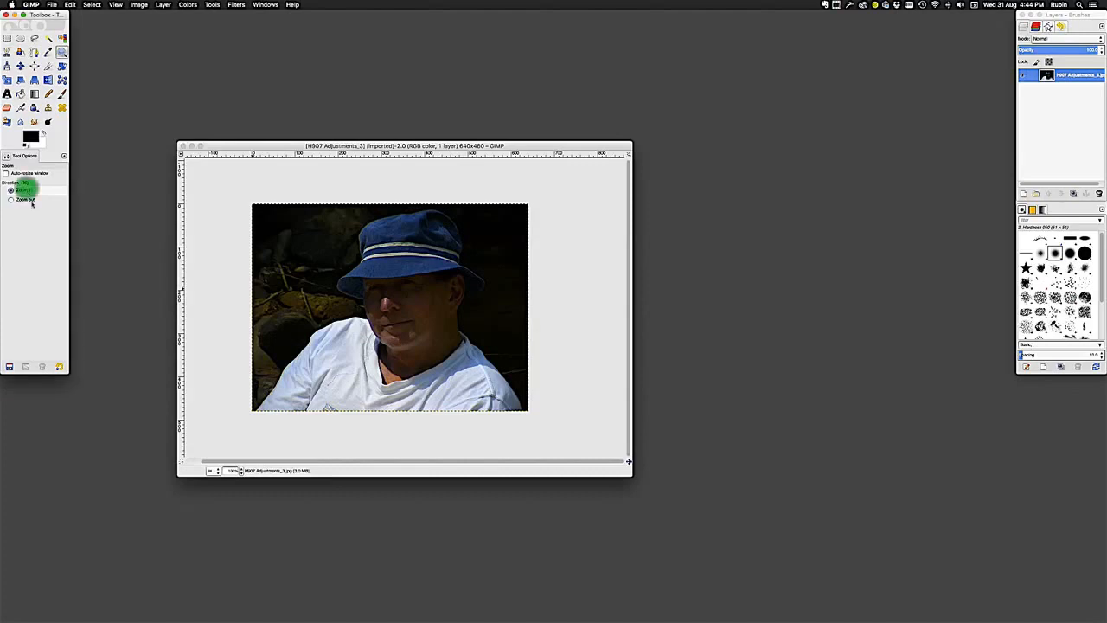
click(410, 308)
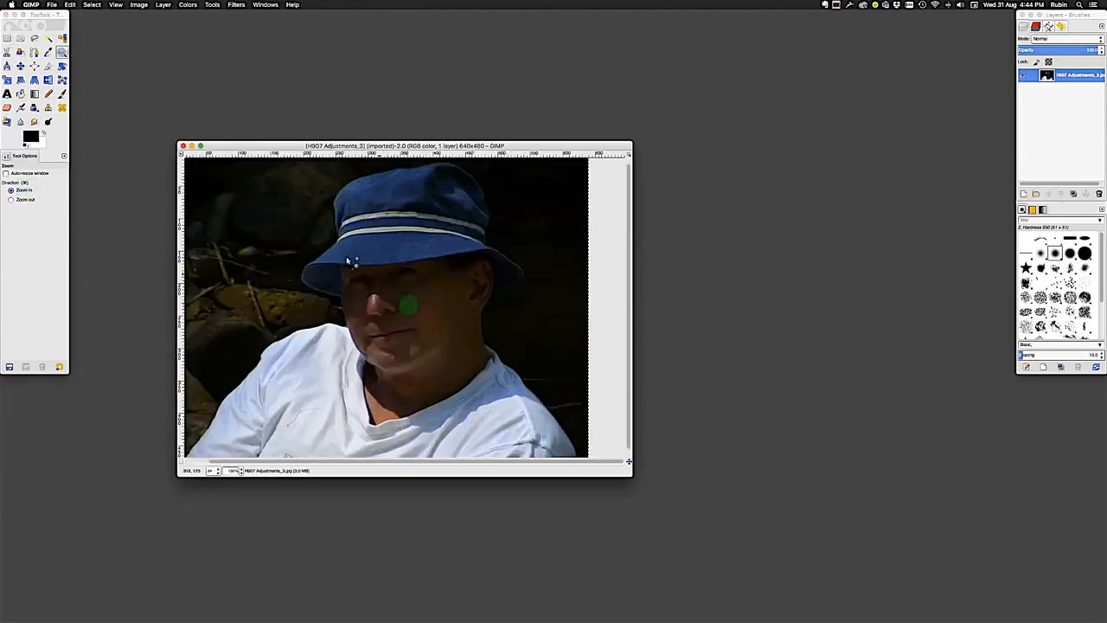
drag(388, 261, 448, 303)
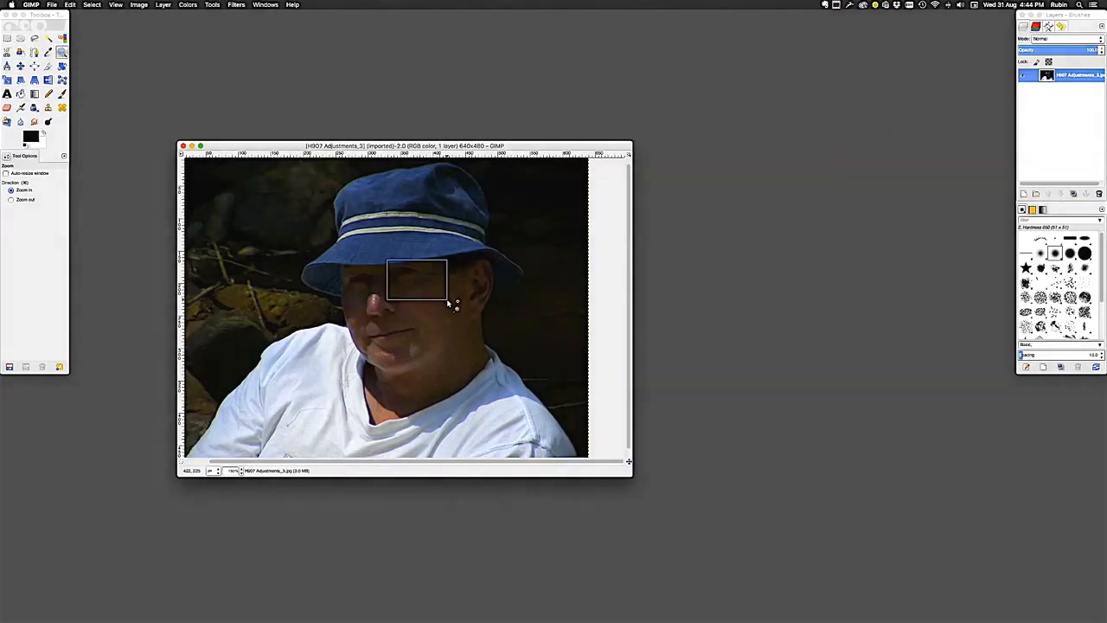
drag(448, 303, 448, 303)
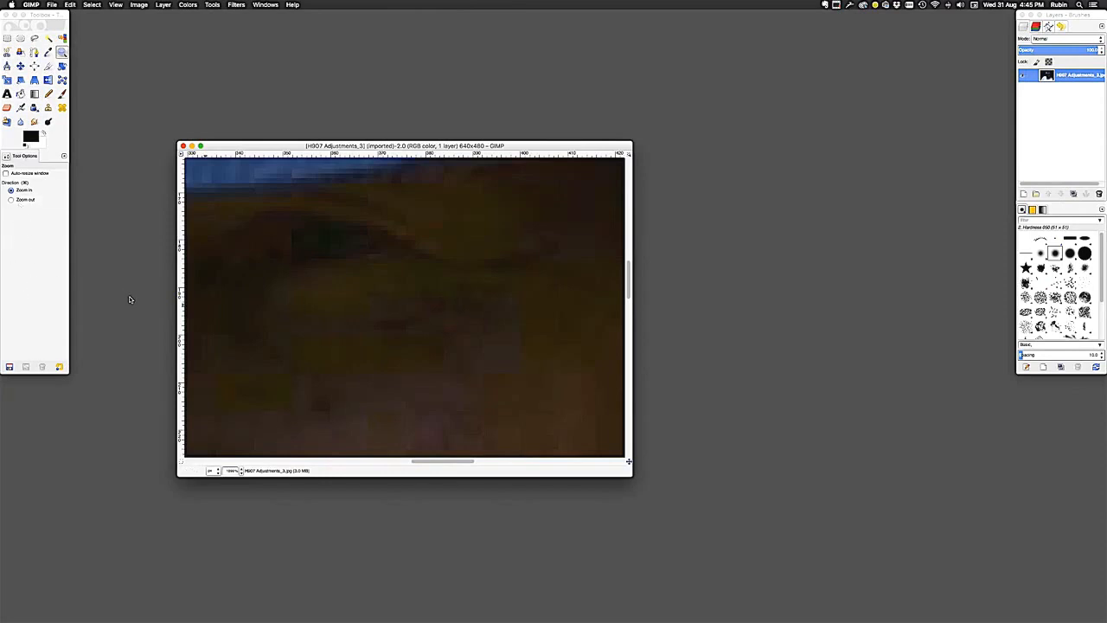
- Zoom out from the eye area to 400% by temporarily reversing the Zoom tool's direction
key(ctrl)
key(ctrl)
click(348, 335)
click(348, 336)
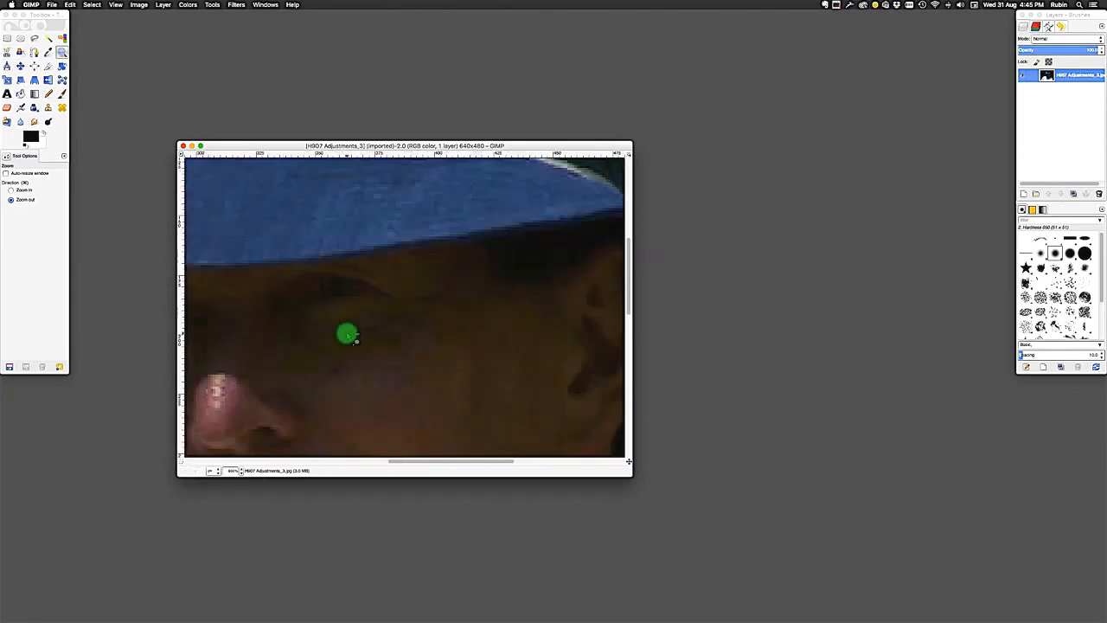
click(348, 336)
key(ctrl)
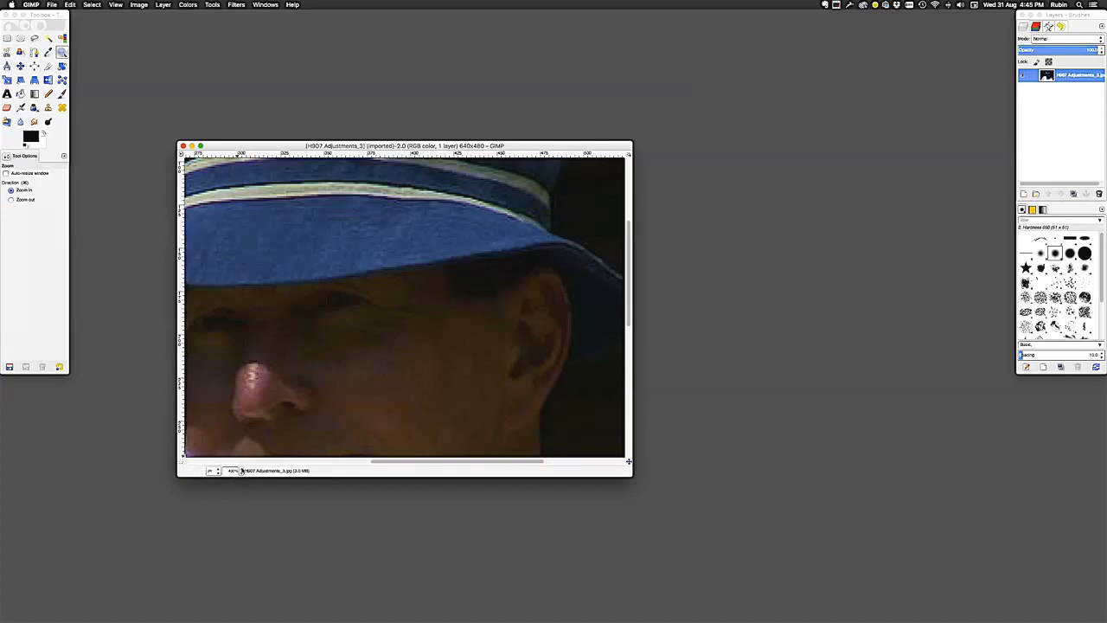
- Set the image zoom level to the 150% preset and bring the man's head and shirt into view
click(241, 470)
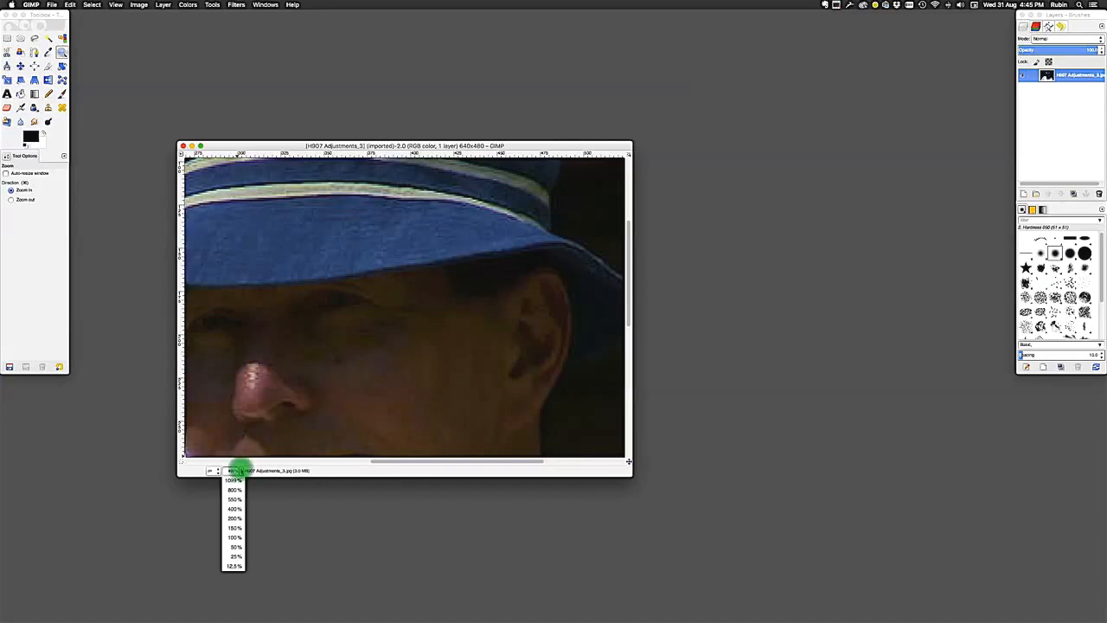
click(231, 529)
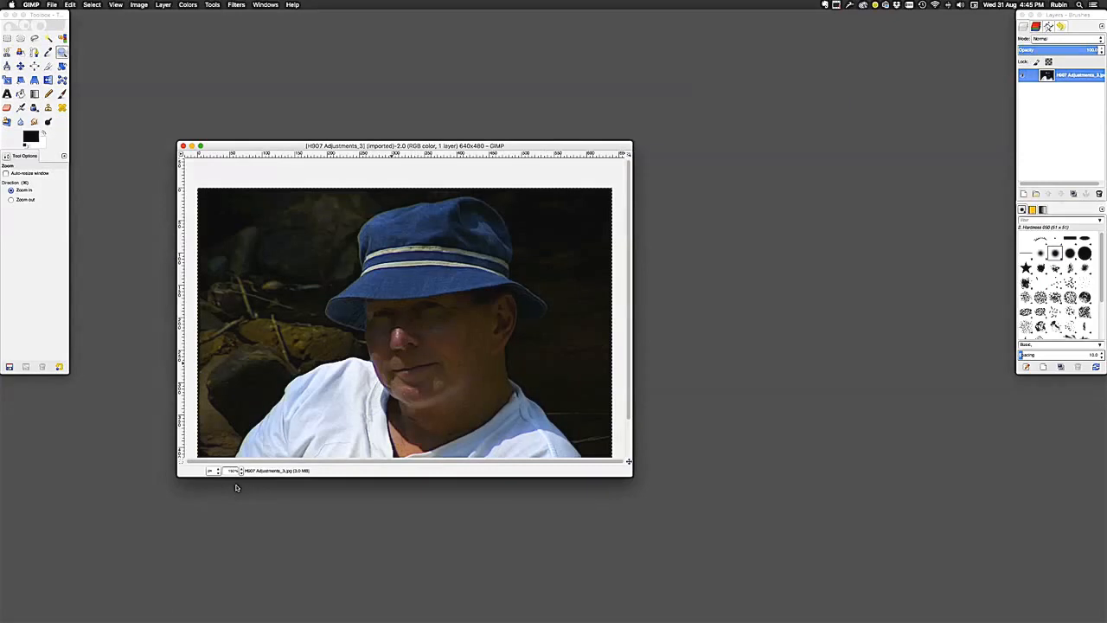
scroll(277, 377, down, 2)
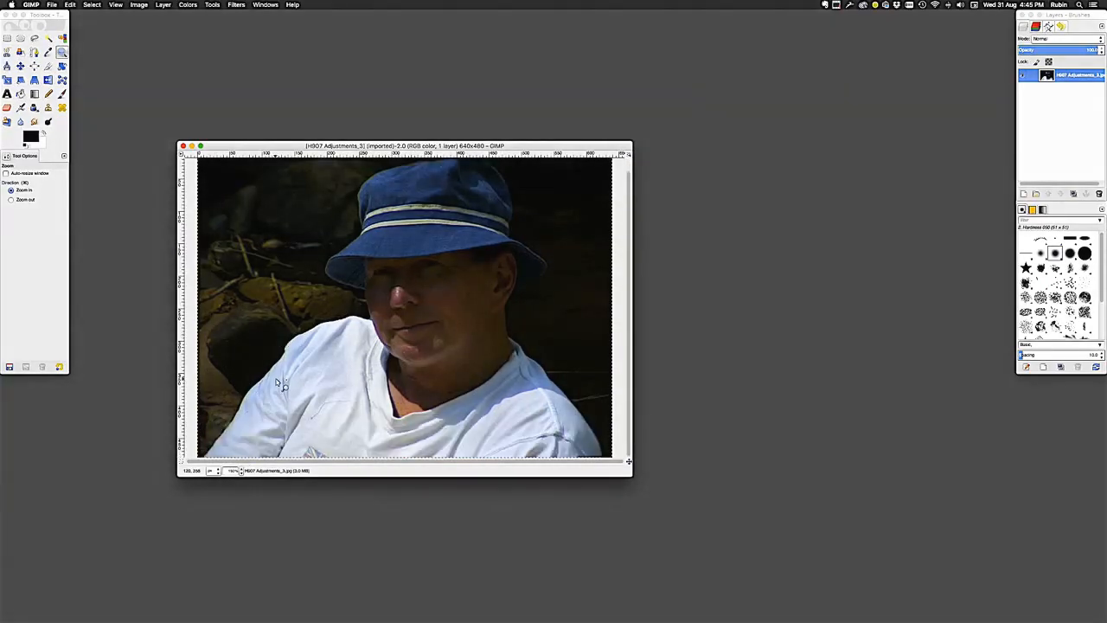
- Zoom in on the white shirt to 300%, and return to 150% with the temporarily reversed Zoom tool
click(340, 364)
click(340, 365)
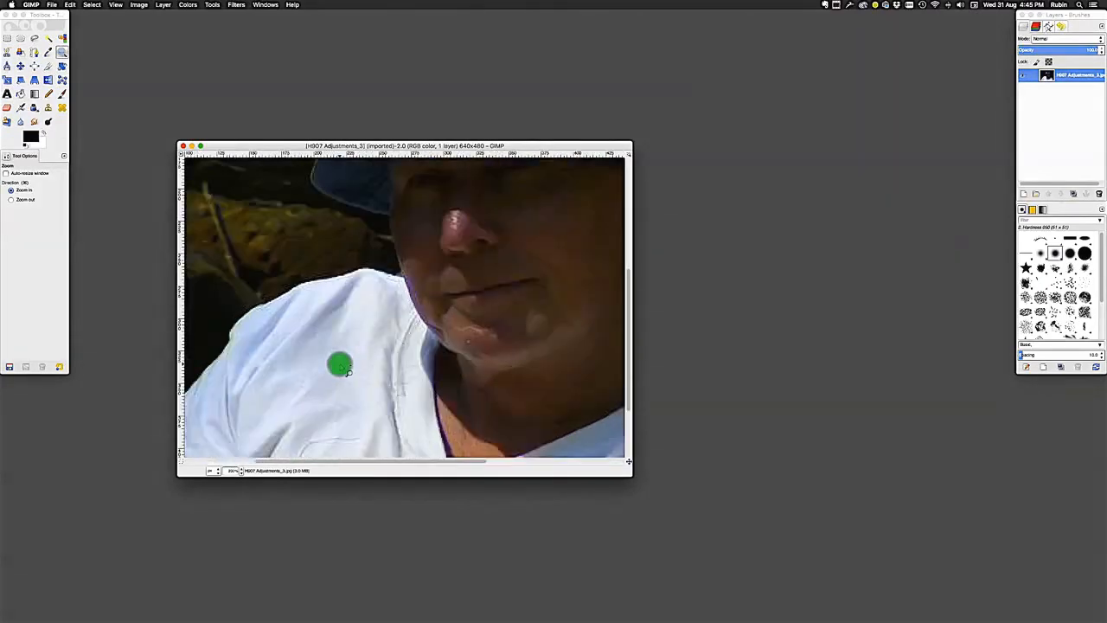
key(ctrl)
ctrl+click(340, 367)
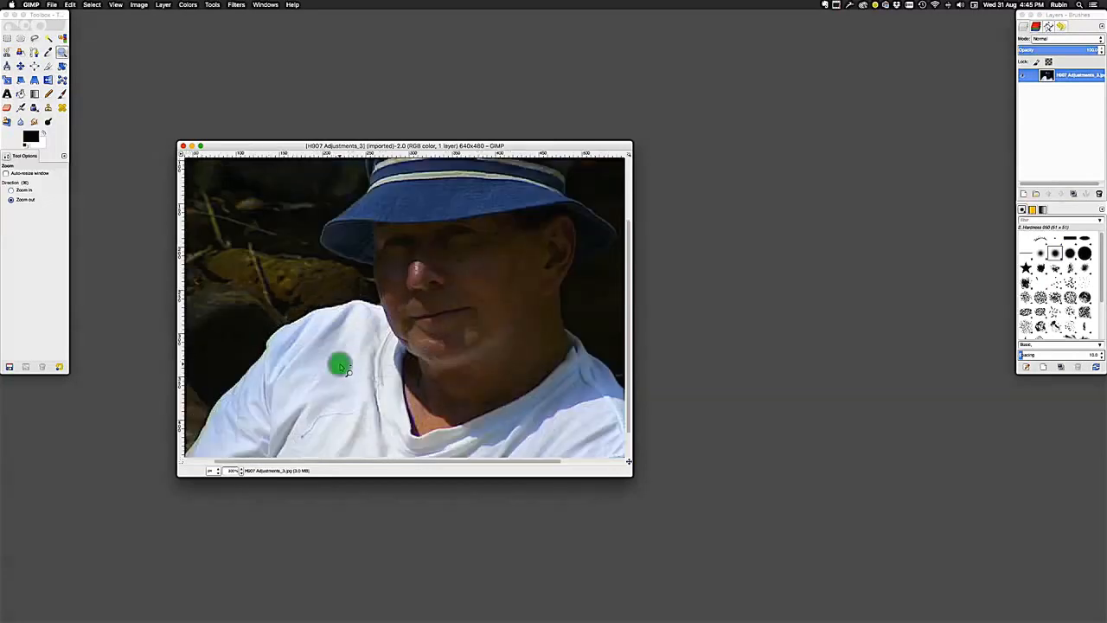
ctrl+click(340, 367)
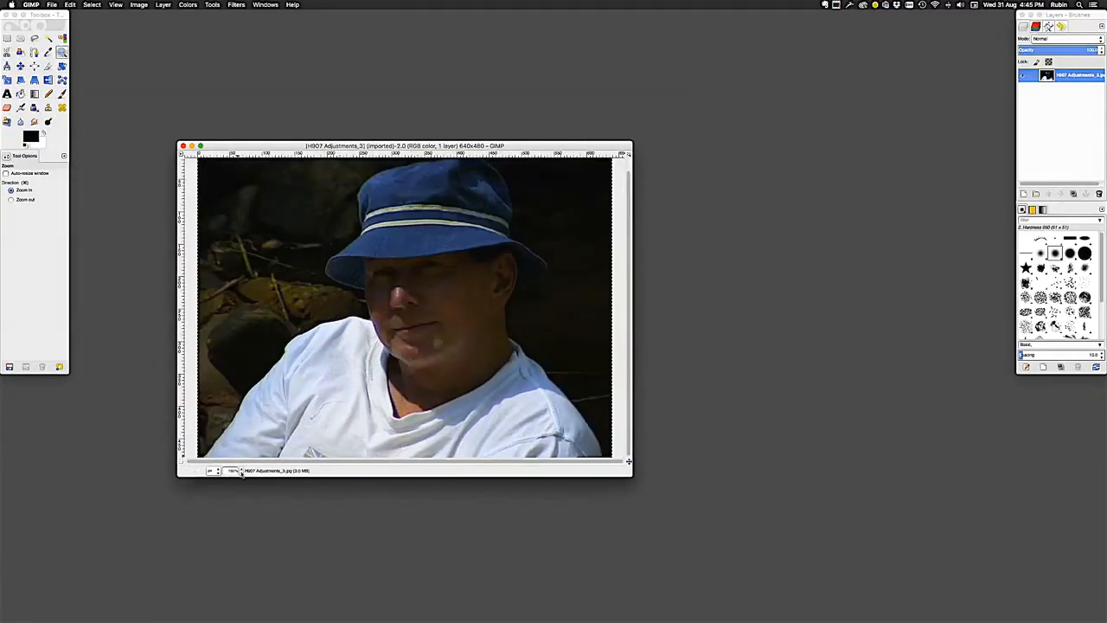
- Set the image zoom level to the 400% preset
click(242, 471)
click(241, 471)
click(241, 471)
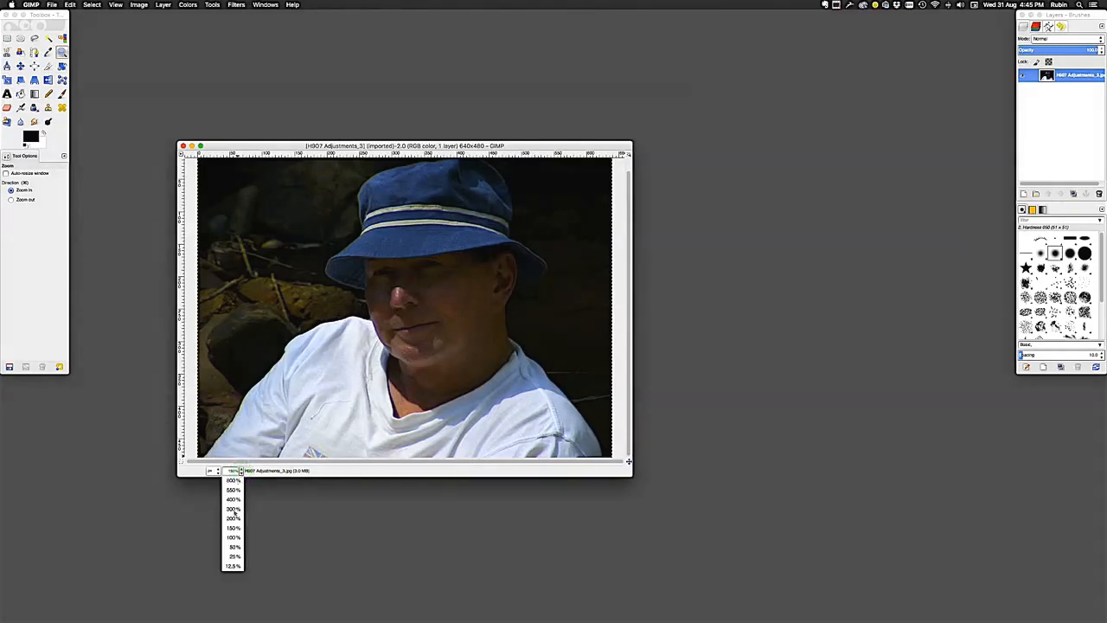
click(232, 499)
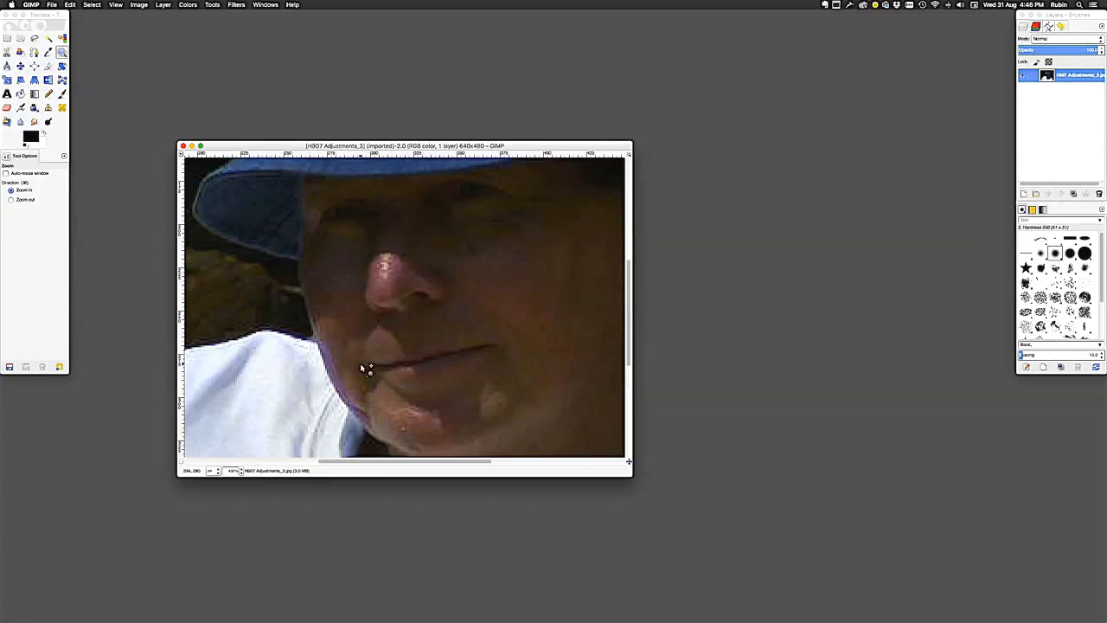
- Pan across the man's face at 400% using scrolling and the navigation preview, and set the image zoom level to 100%
scroll(360, 394, left, 3)
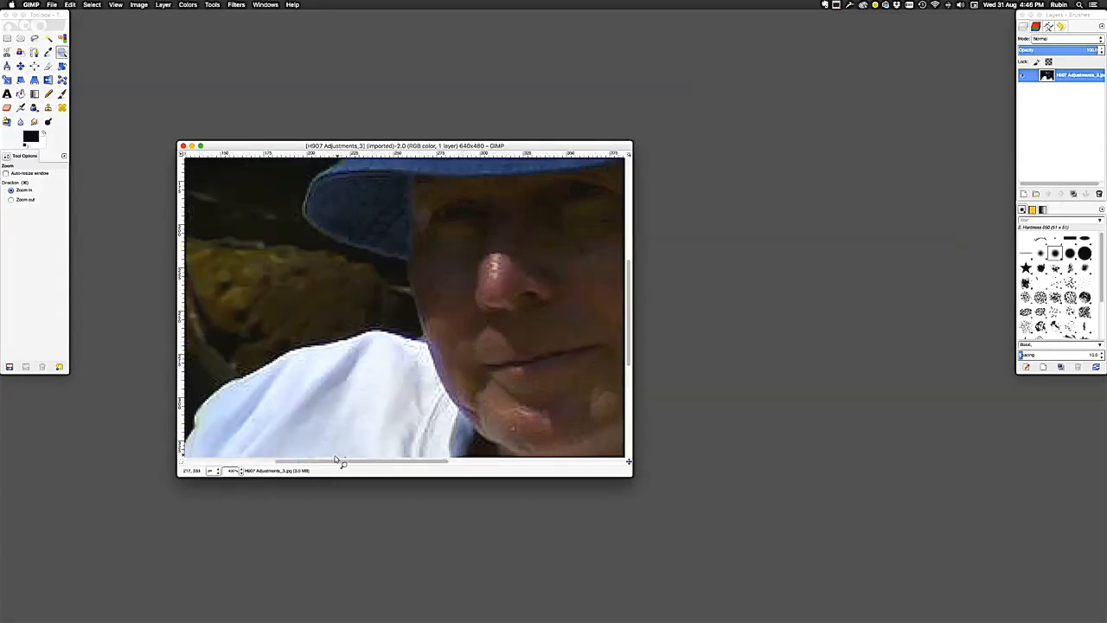
drag(318, 464, 388, 466)
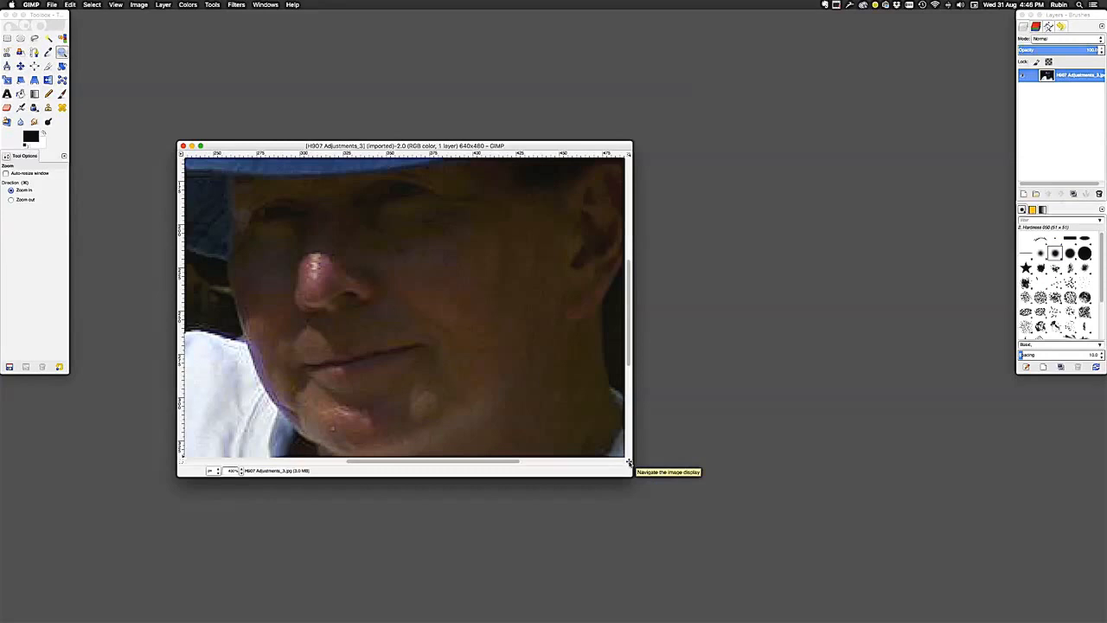
drag(629, 463, 630, 464)
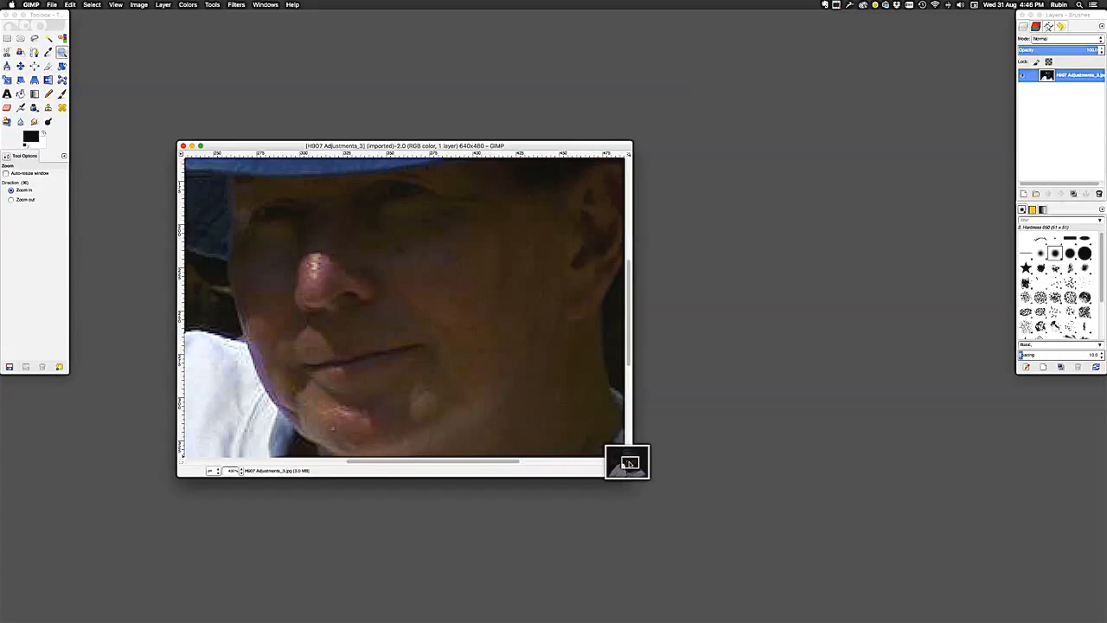
mouse_move(629, 463)
mouse_down()
mouse_move(620, 466)
mouse_move(629, 462)
mouse_up()
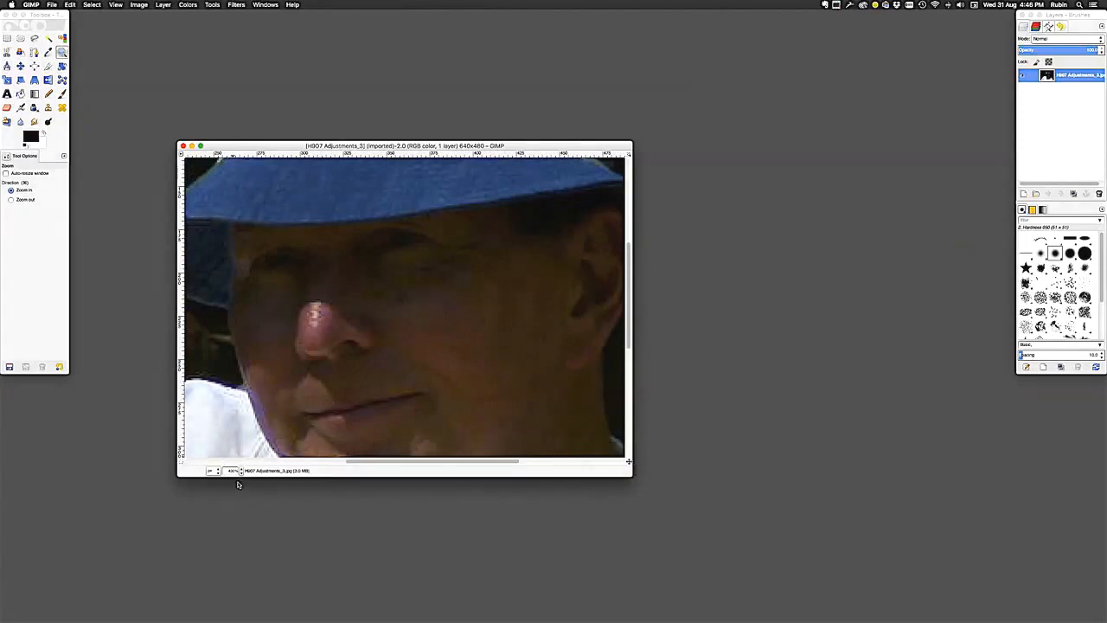
drag(240, 472, 231, 538)
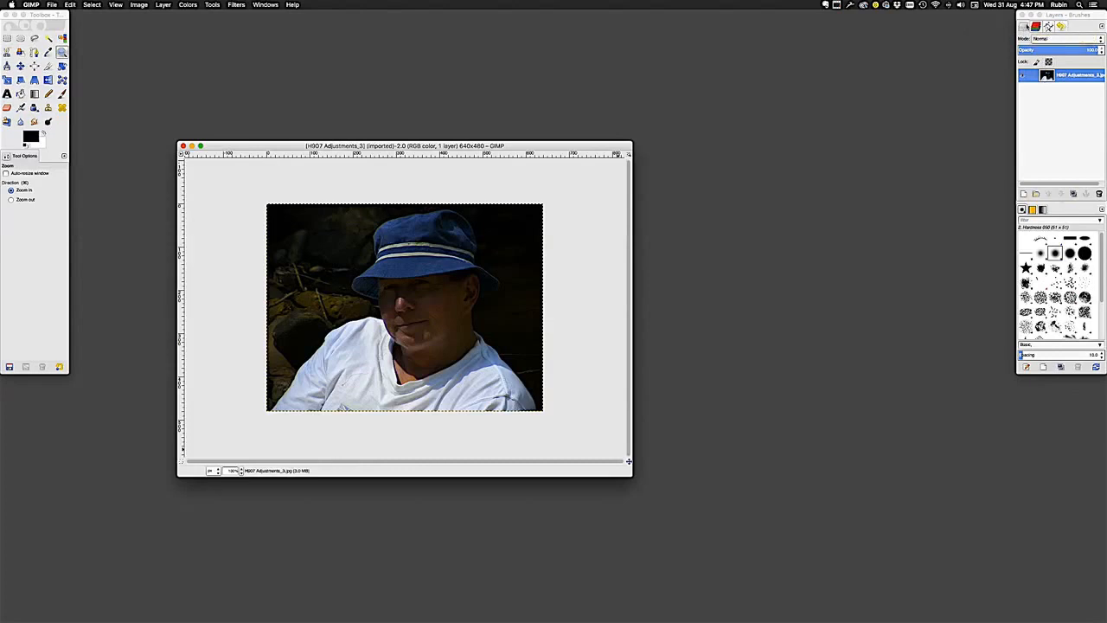
- View the Layers, Channels, Paths and Undo History dialogs in turn, and return to Layers
click(1023, 28)
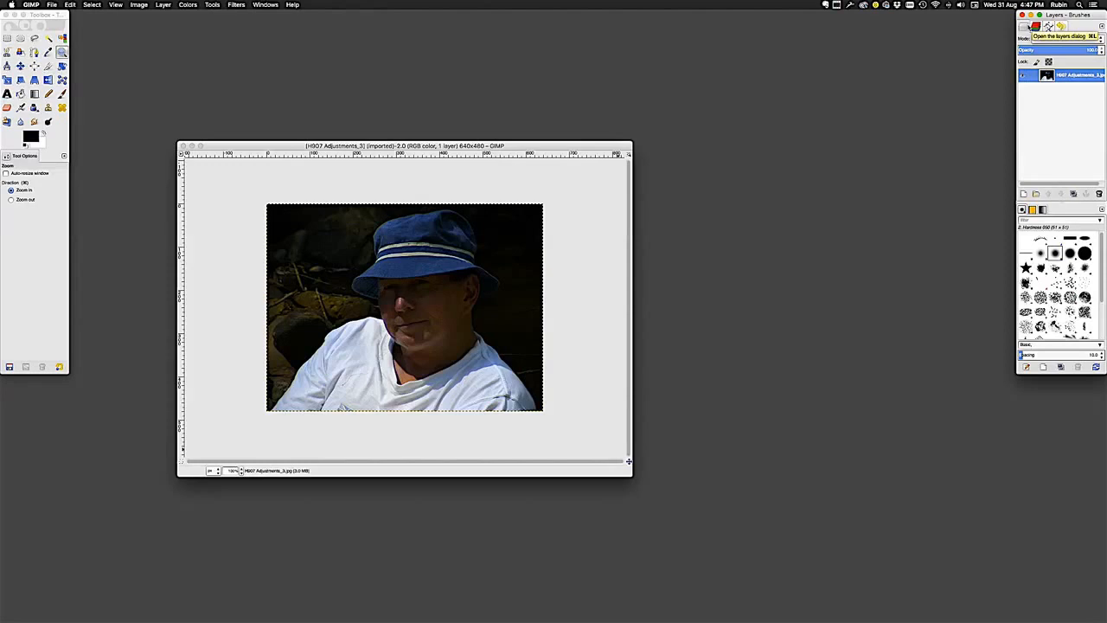
click(1036, 28)
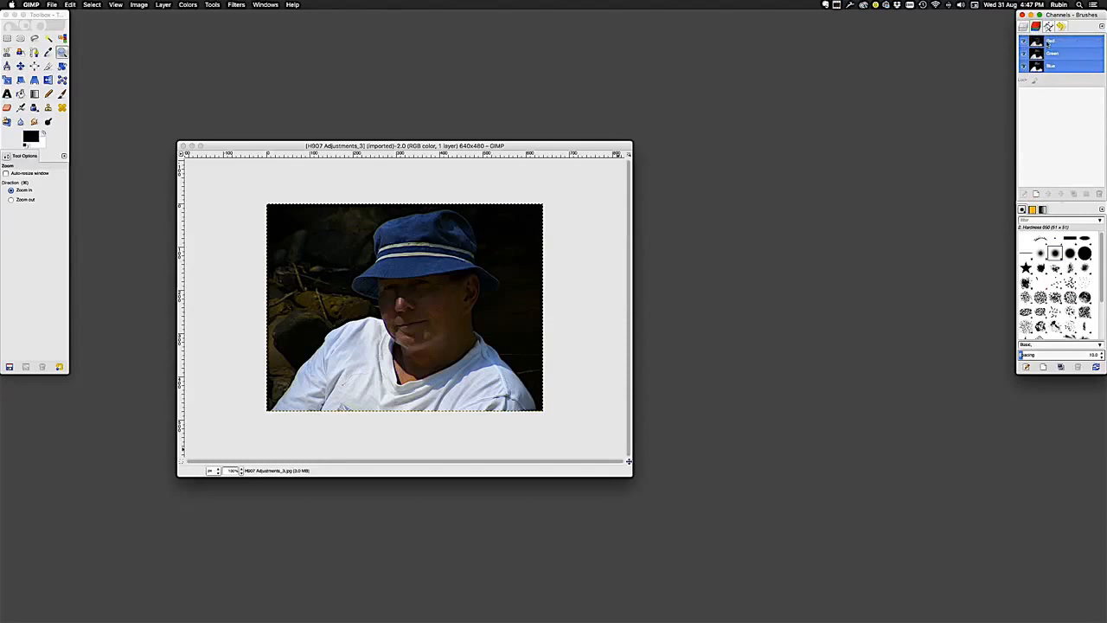
click(1049, 27)
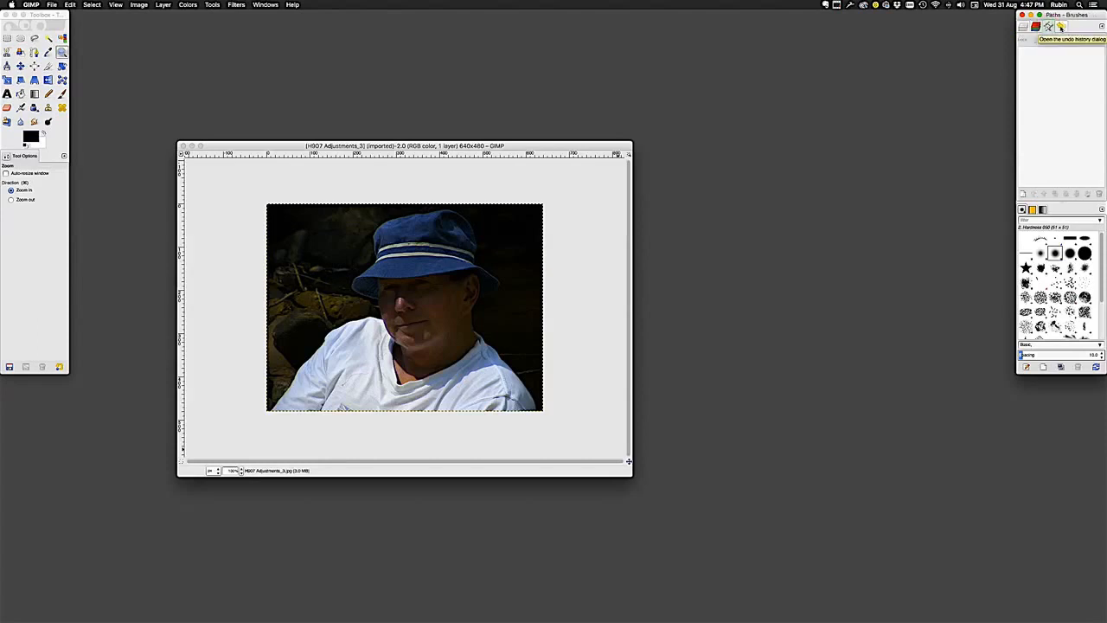
click(1060, 26)
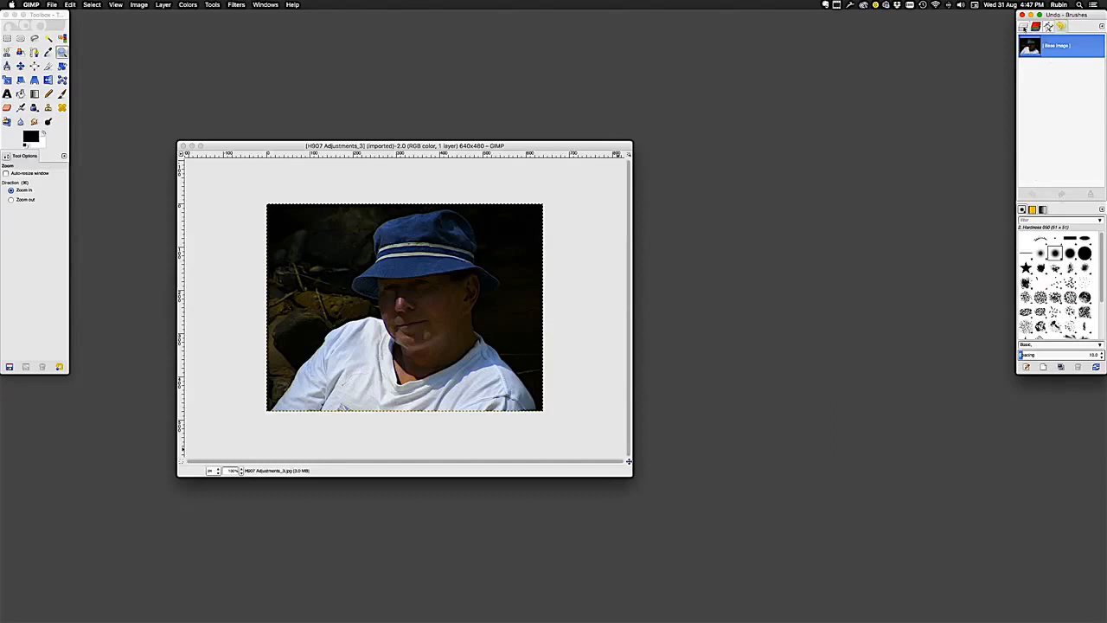
click(1024, 26)
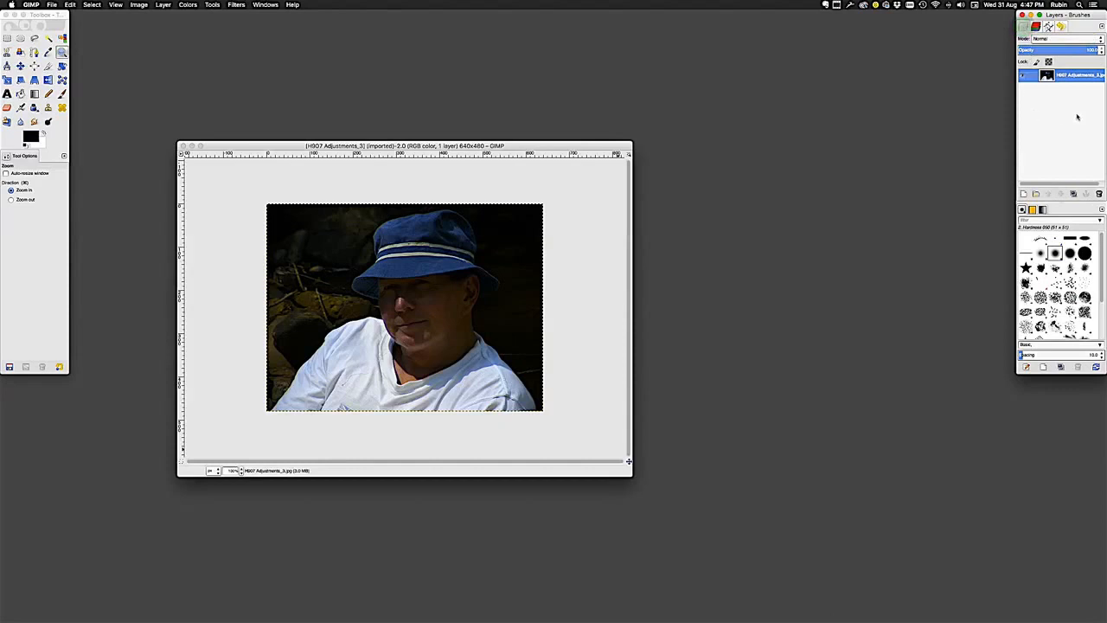
- Show the image's color channels, and view the Patterns and Gradients dialogs before returning to Brushes
click(1037, 28)
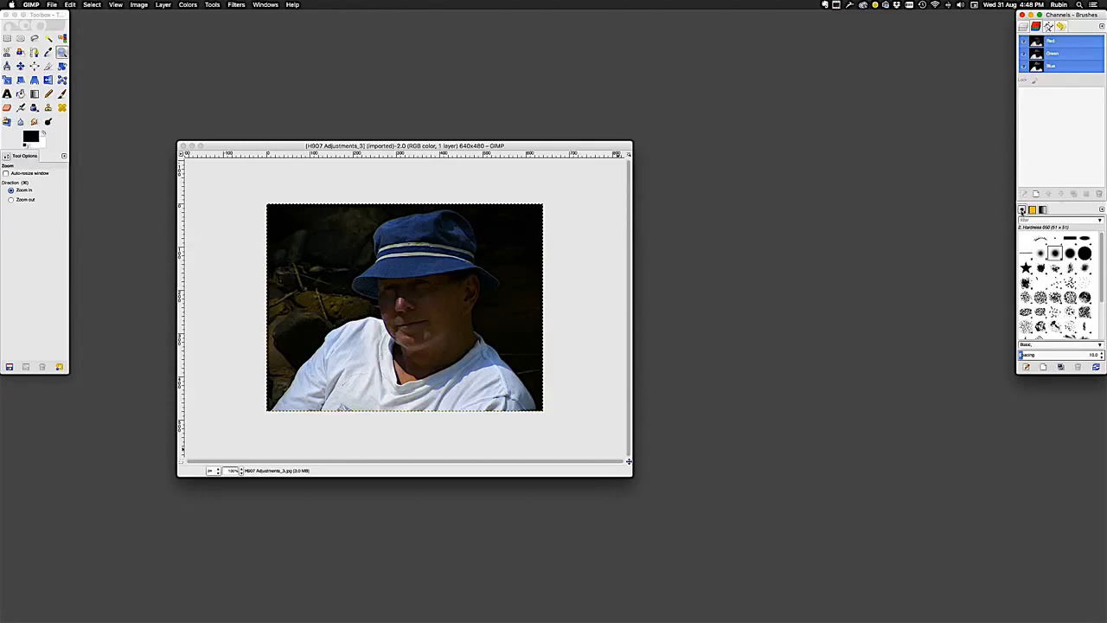
click(1031, 210)
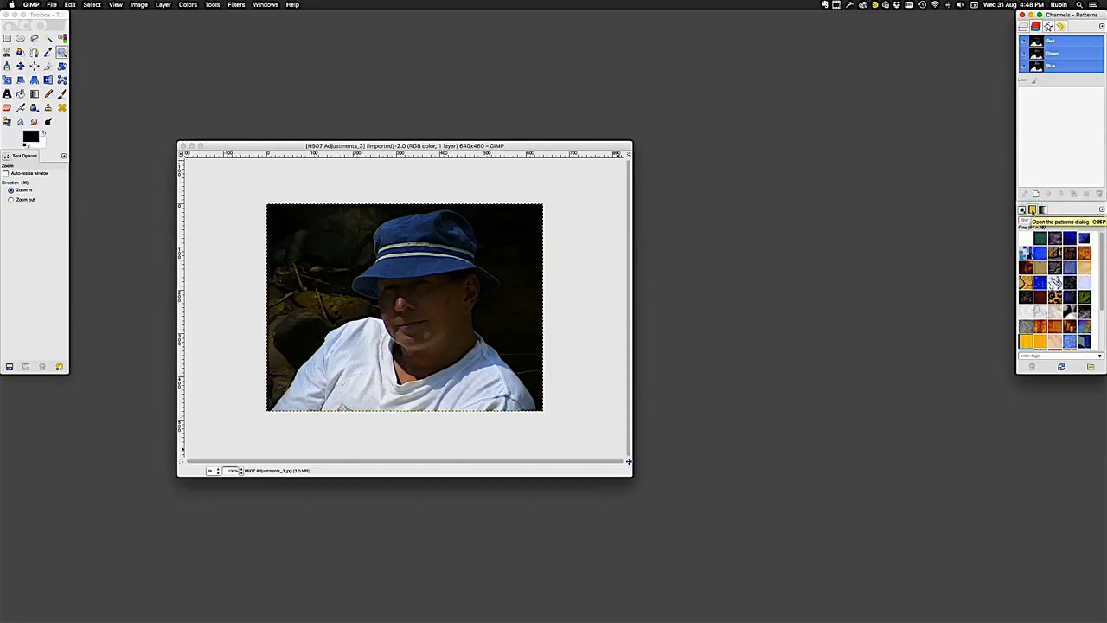
click(1042, 210)
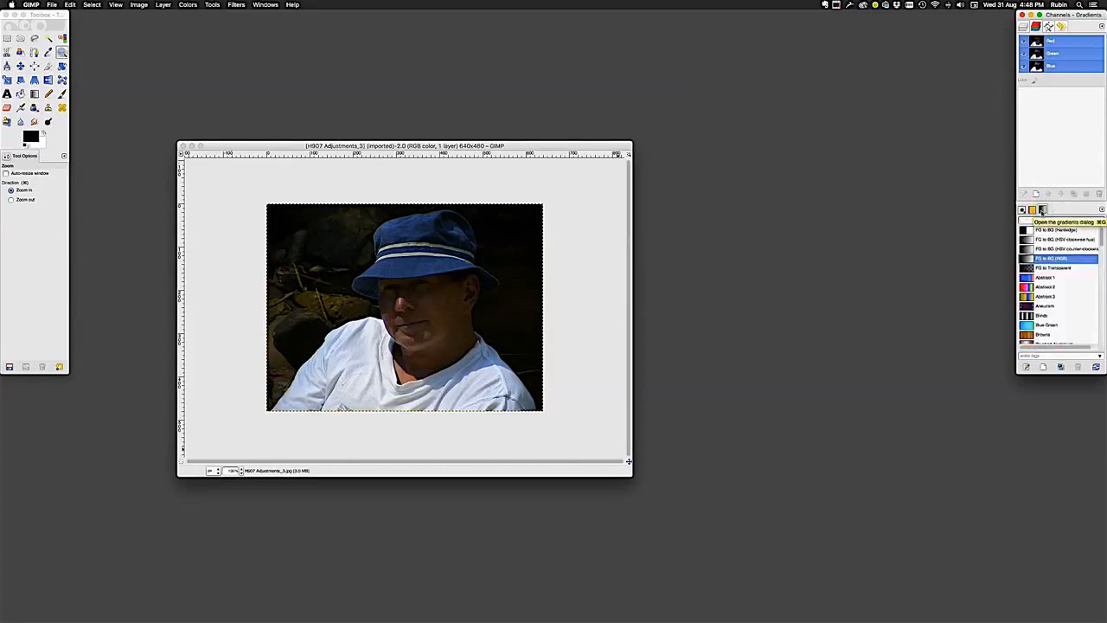
click(1032, 209)
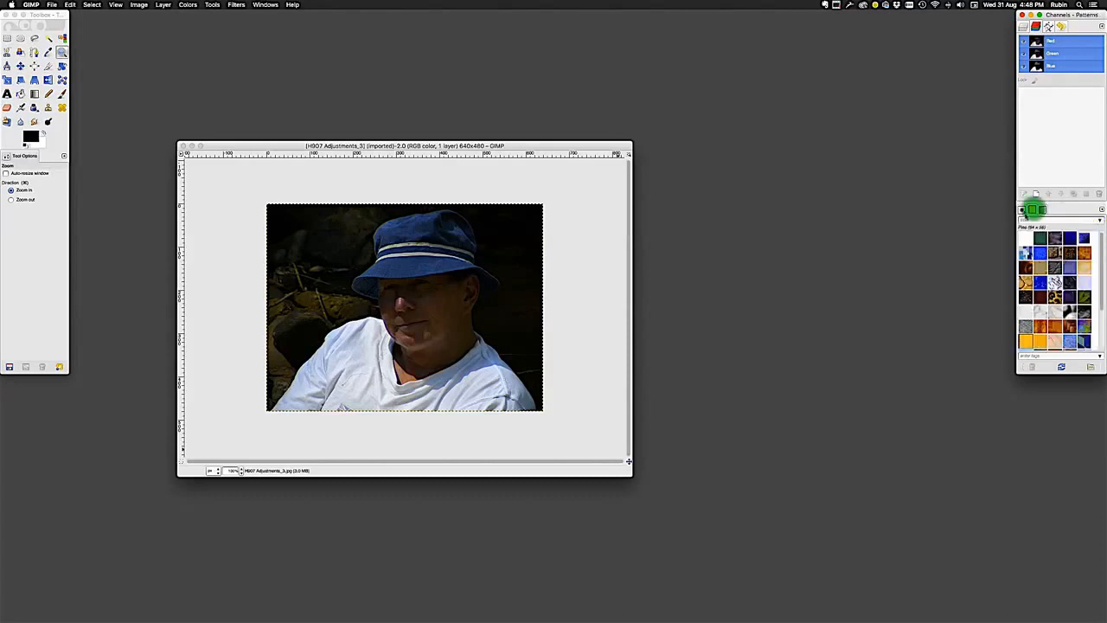
click(1022, 209)
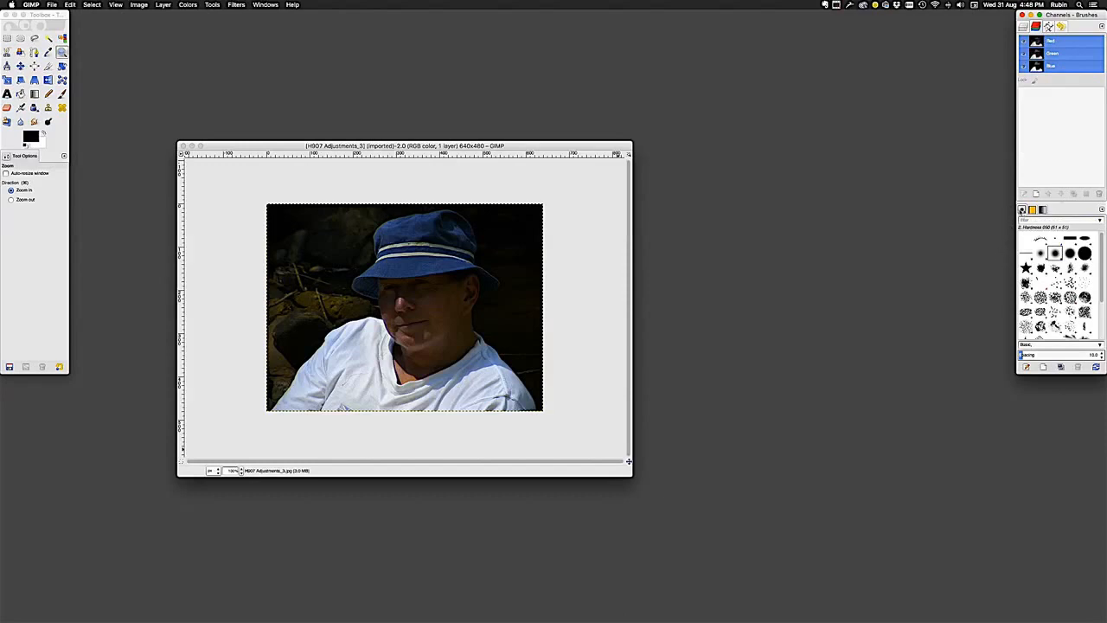
- Detach the Brushes, Patterns and Gradients dialogs from the dock and close each one
drag(1022, 210, 475, 264)
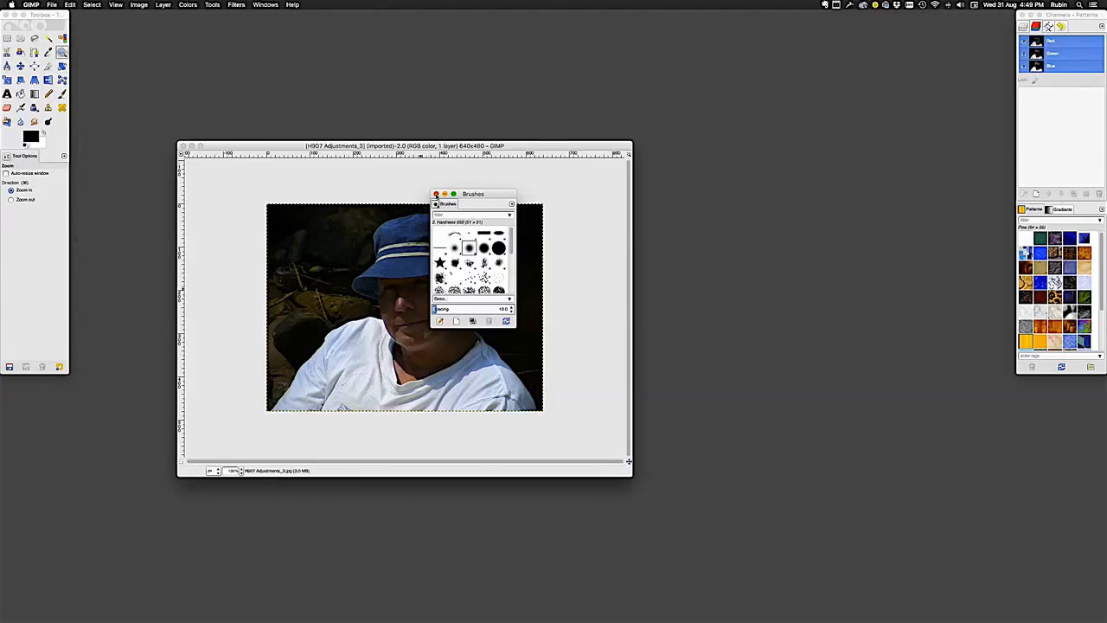
click(436, 194)
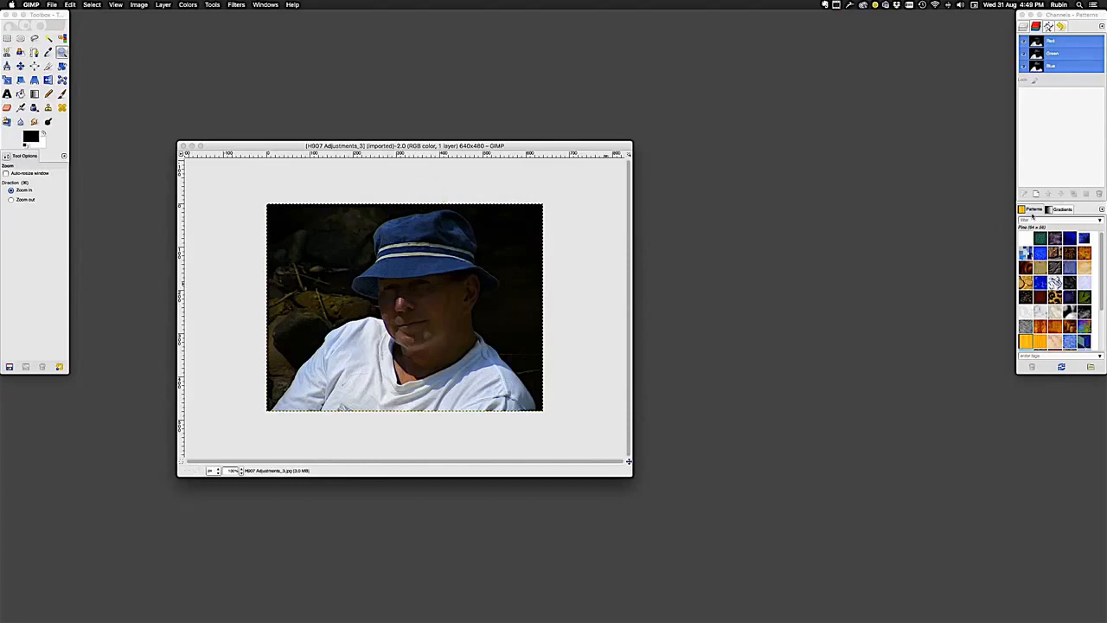
click(1034, 209)
drag(408, 290, 407, 287)
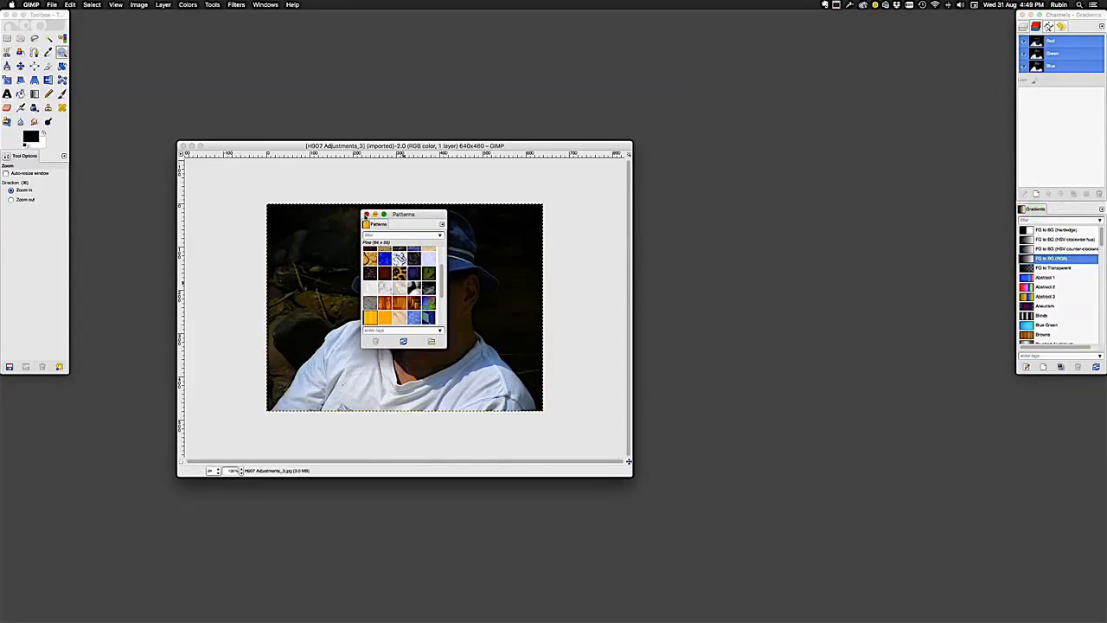
click(366, 214)
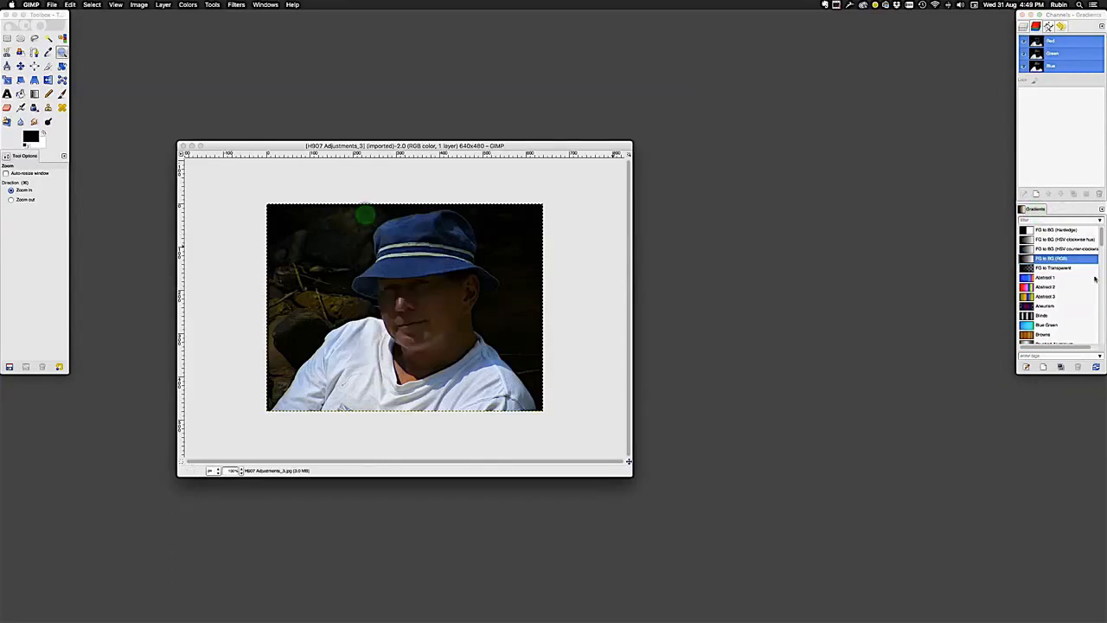
drag(1034, 209, 428, 271)
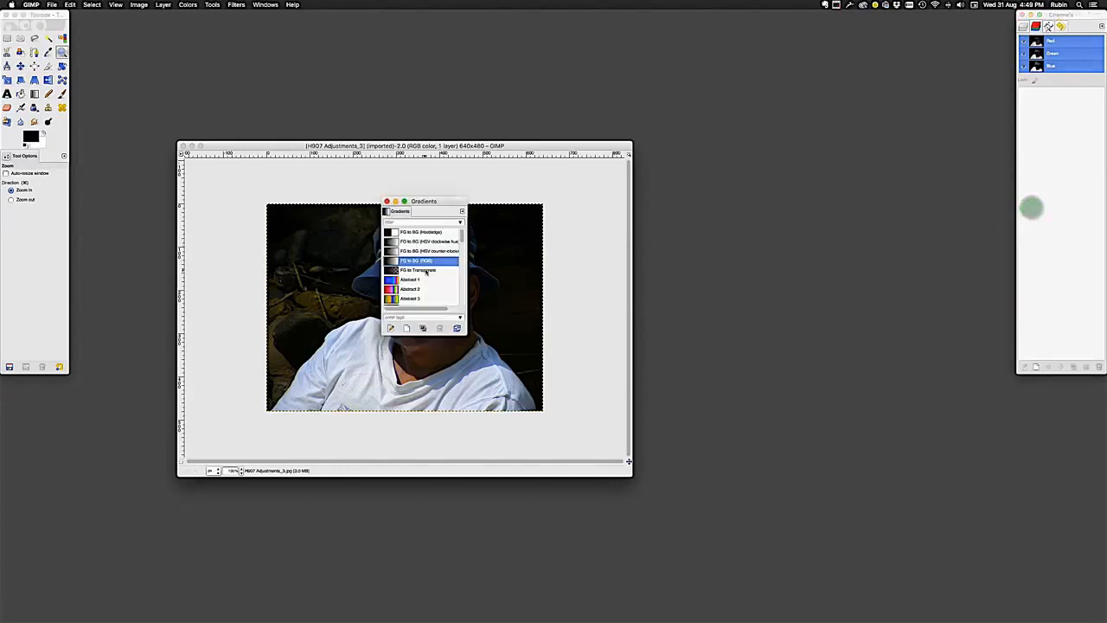
click(386, 201)
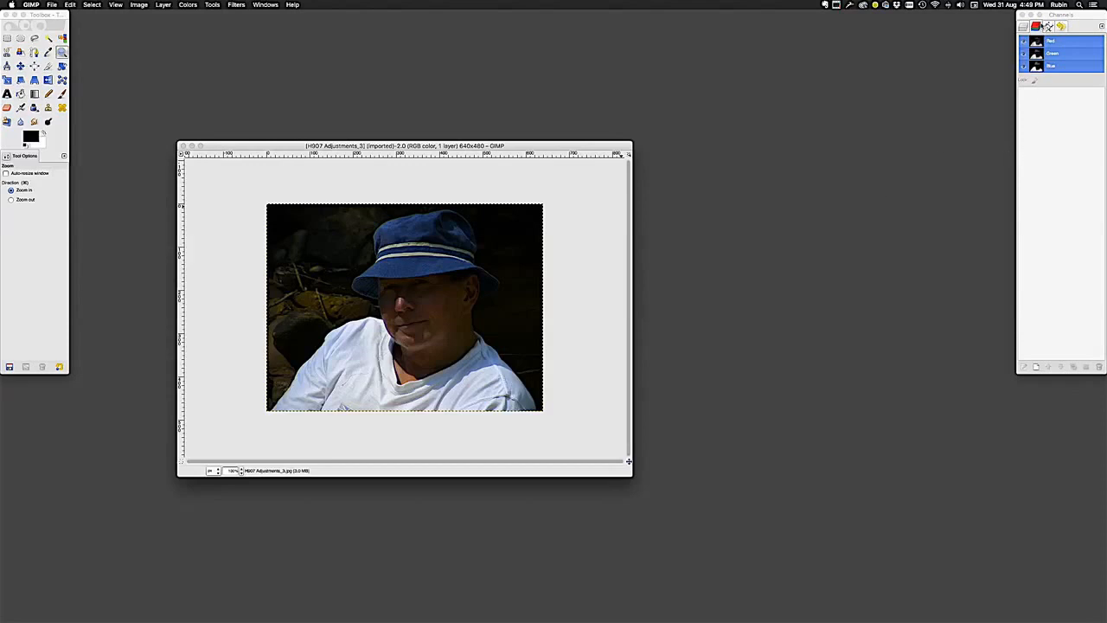
- Detach the Channels and Paths dialogs from the dock and close both of them
drag(1037, 28, 505, 224)
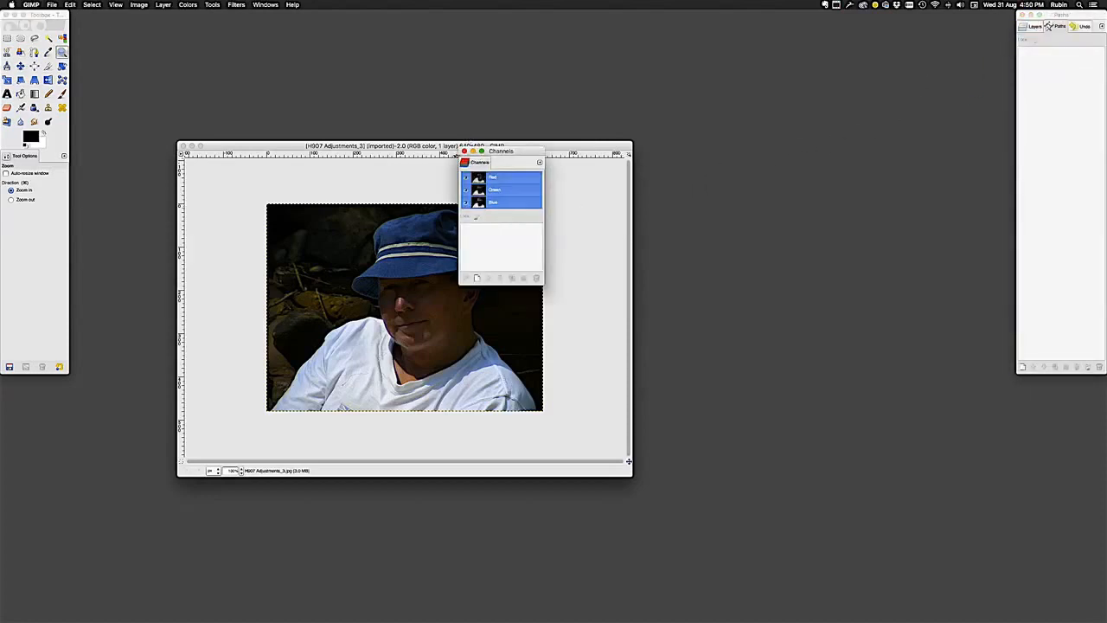
click(465, 152)
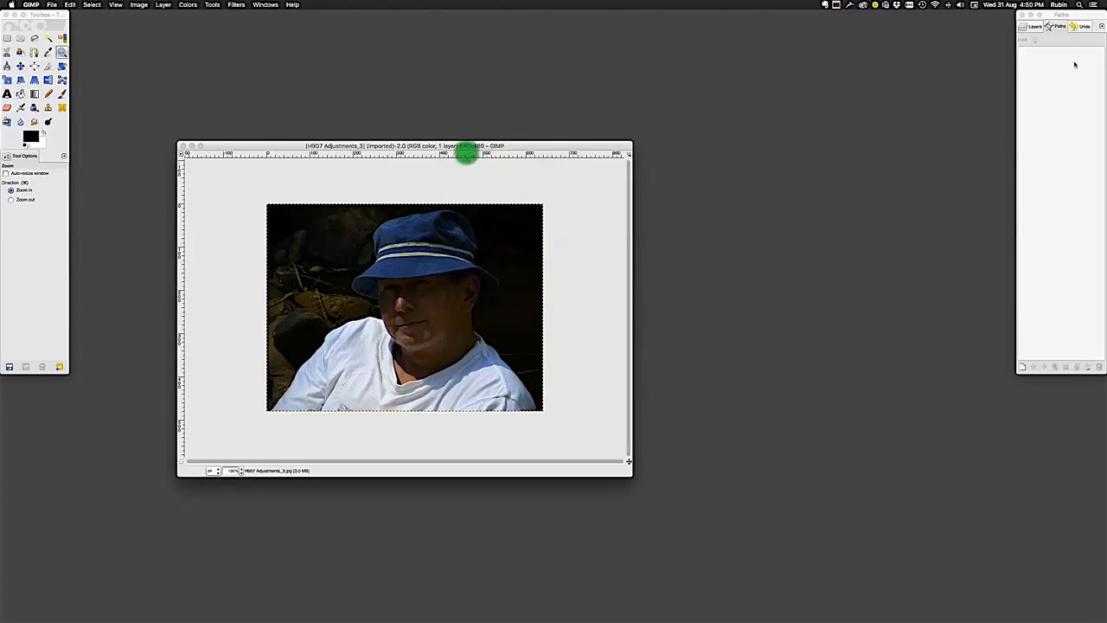
click(1059, 26)
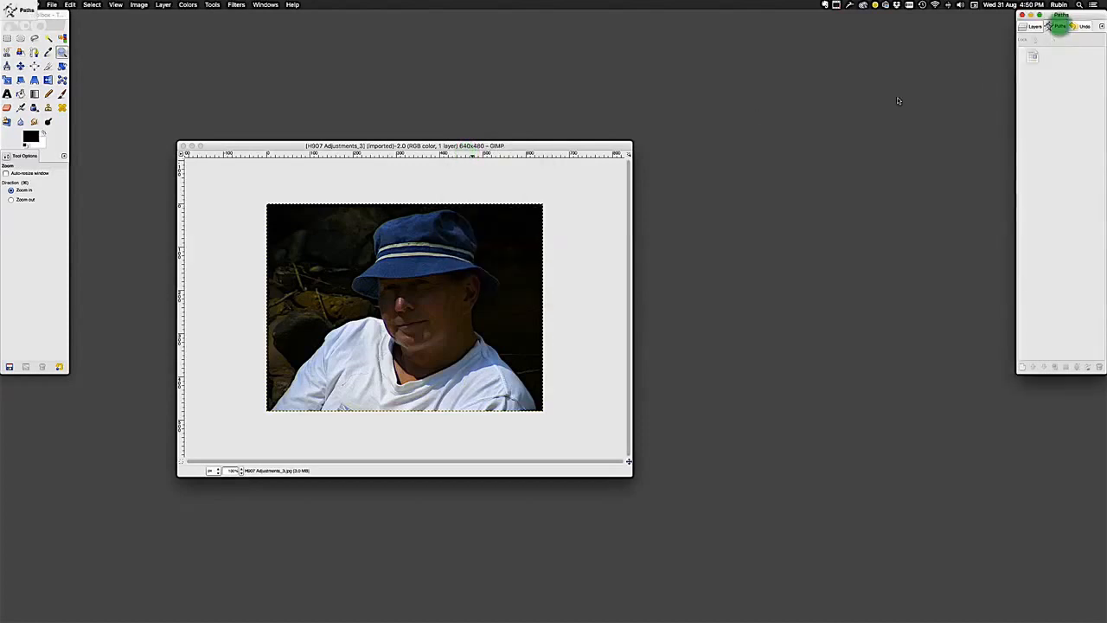
drag(508, 231, 516, 224)
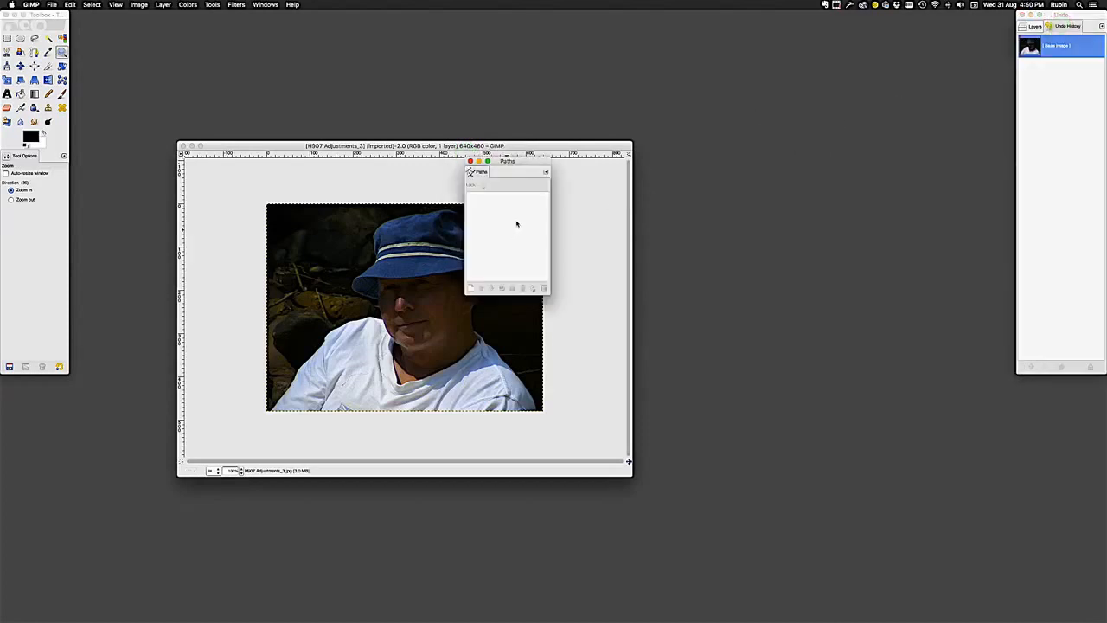
click(470, 161)
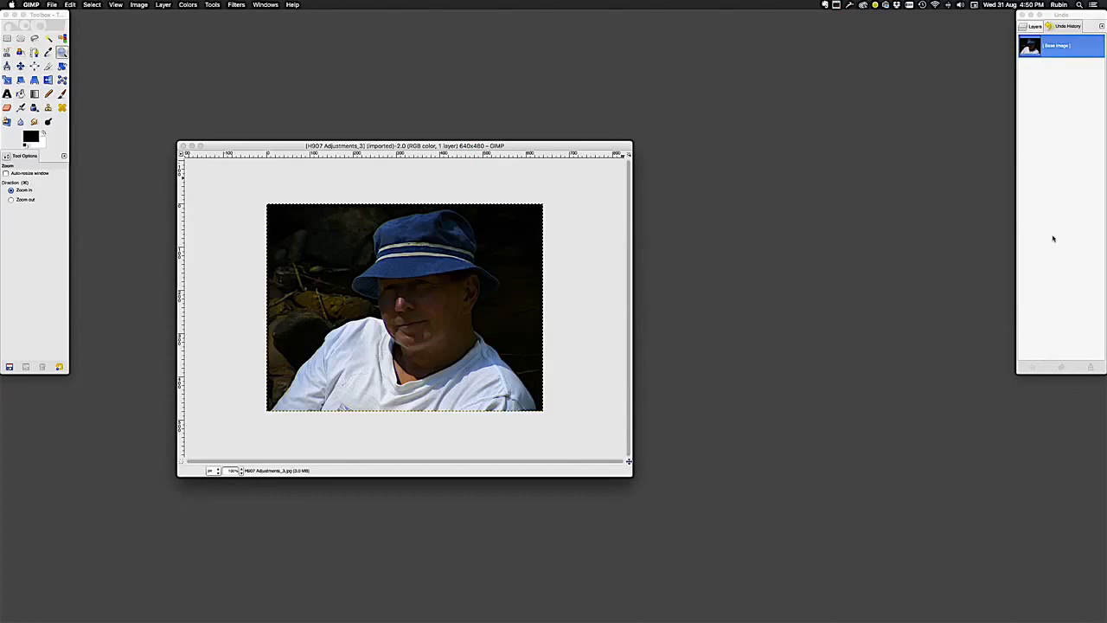
- View the remaining Layers dialog and switch back to the Undo History
click(1031, 27)
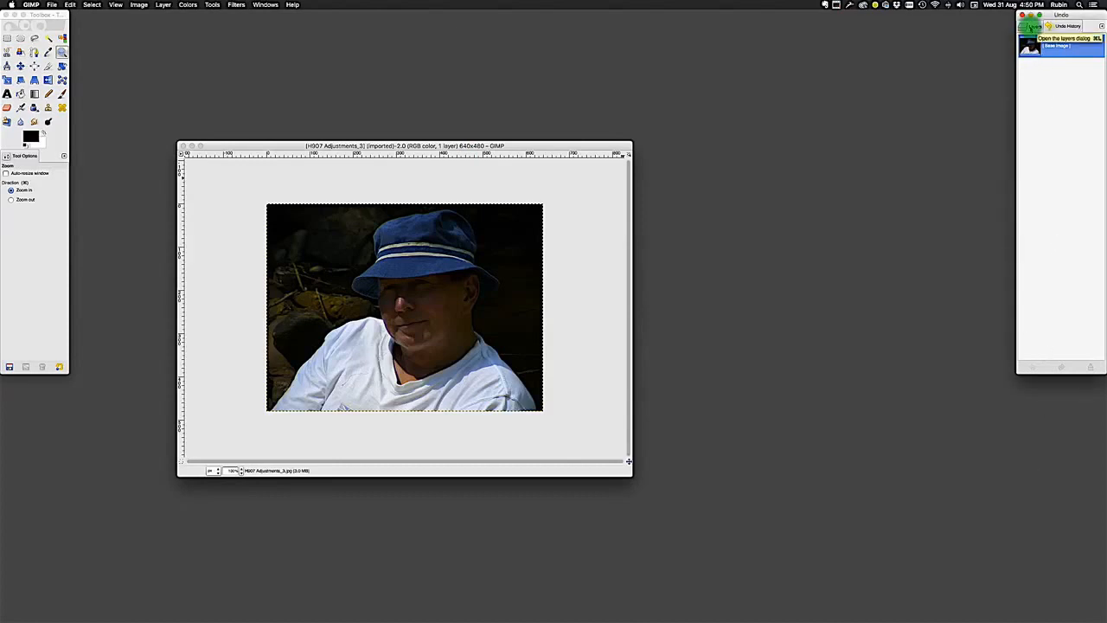
click(1032, 27)
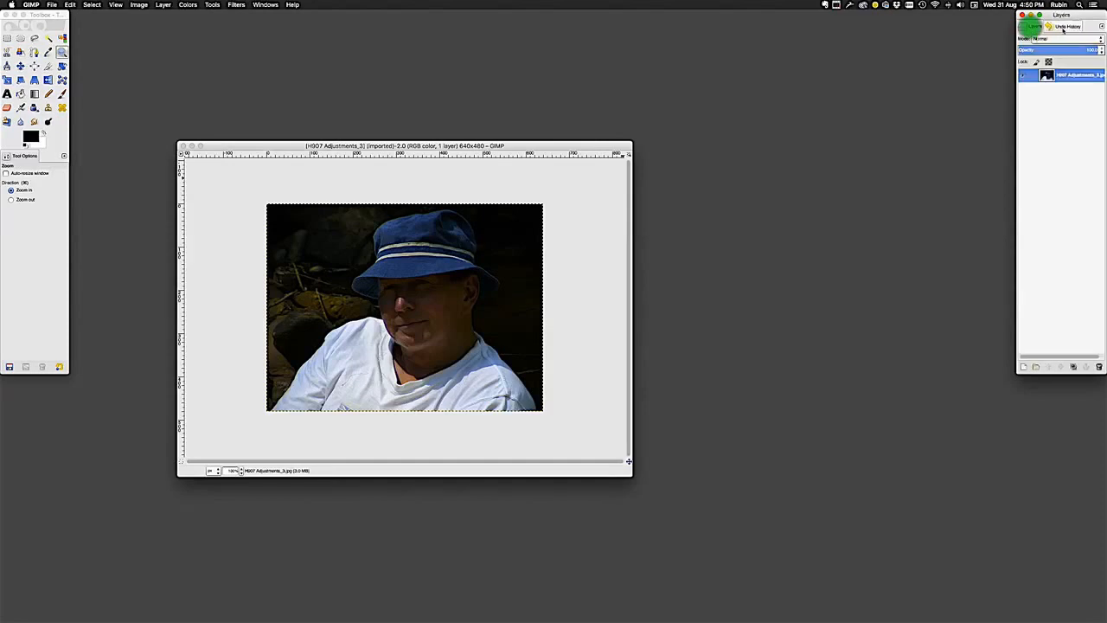
click(1059, 28)
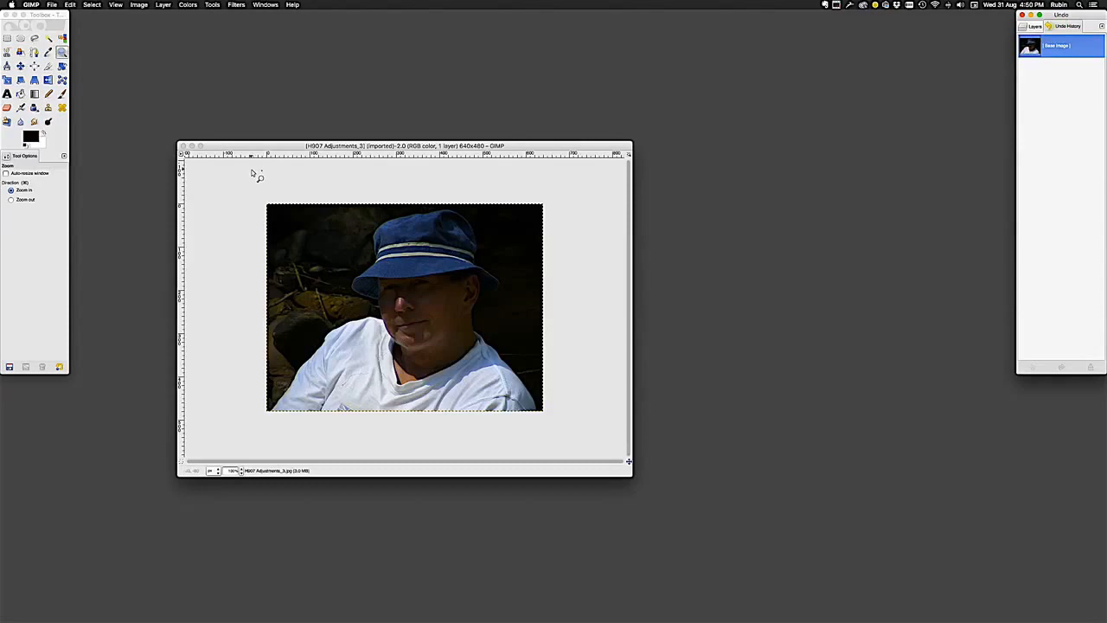
- Detach the Tool Options from the Toolbox and close both the Tool Options and the Toolbox
drag(21, 156, 264, 212)
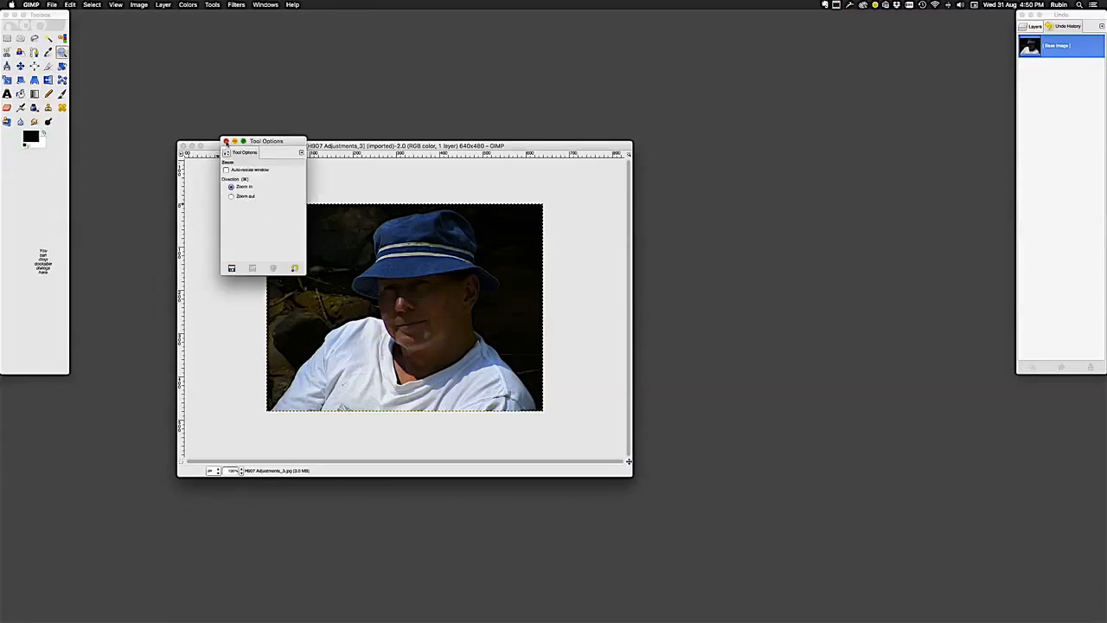
click(226, 141)
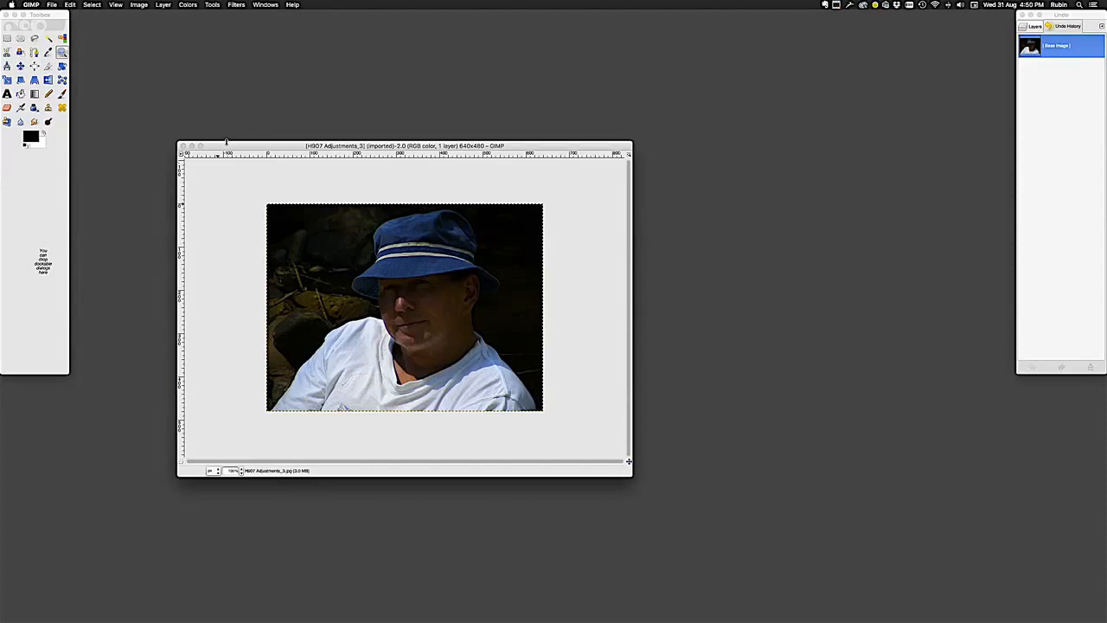
click(7, 15)
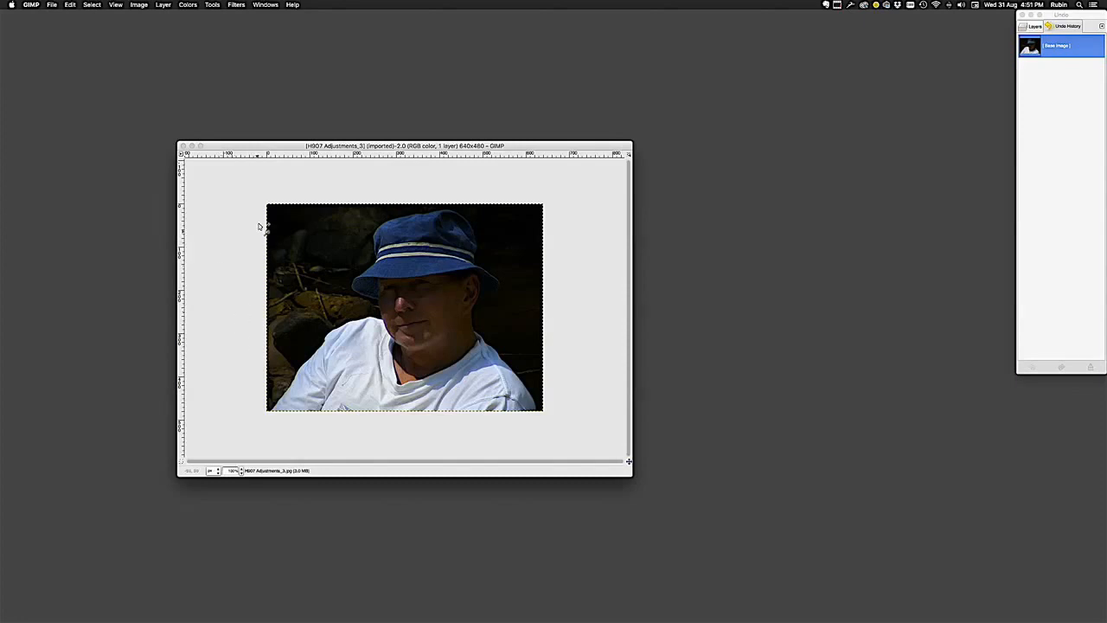
- Reopen the Toolbox and move it off the photo to the empty space beside the image window
click(268, 6)
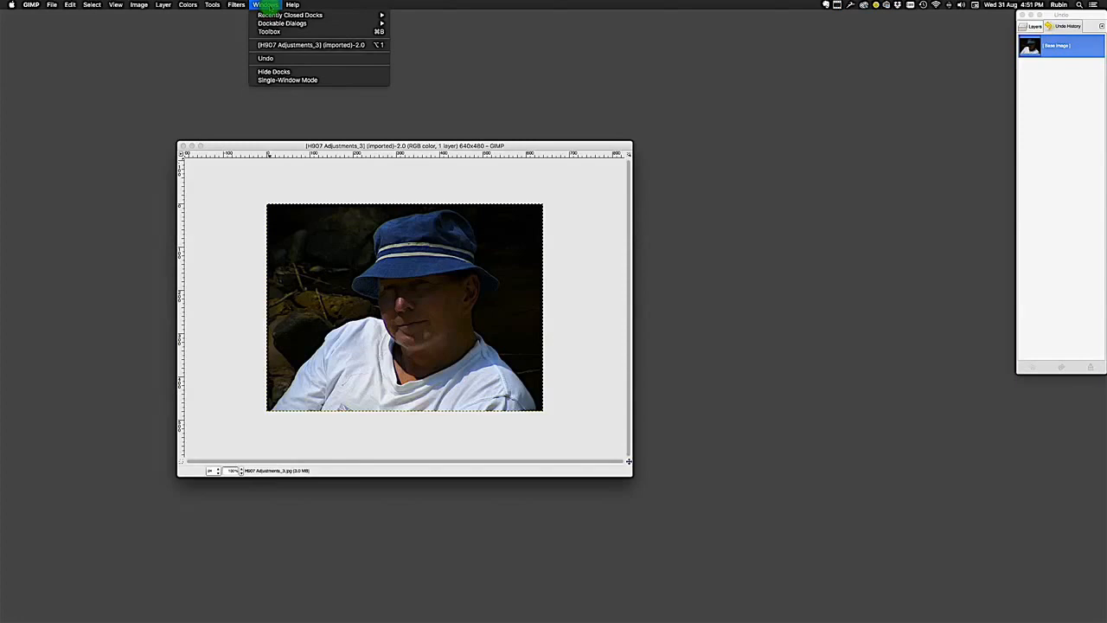
click(271, 32)
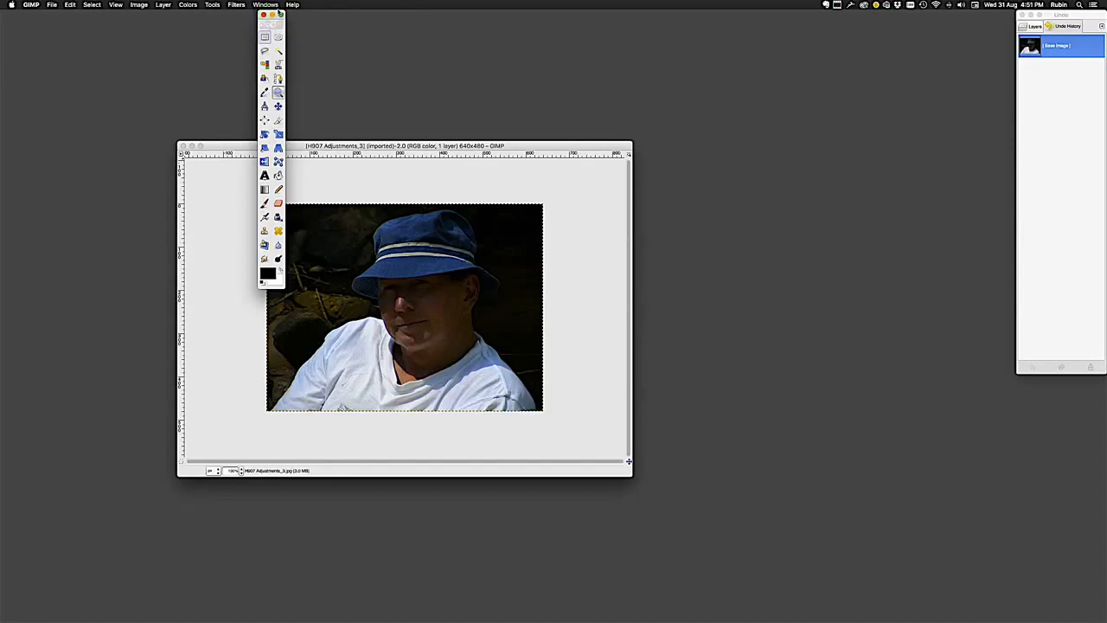
click(278, 15)
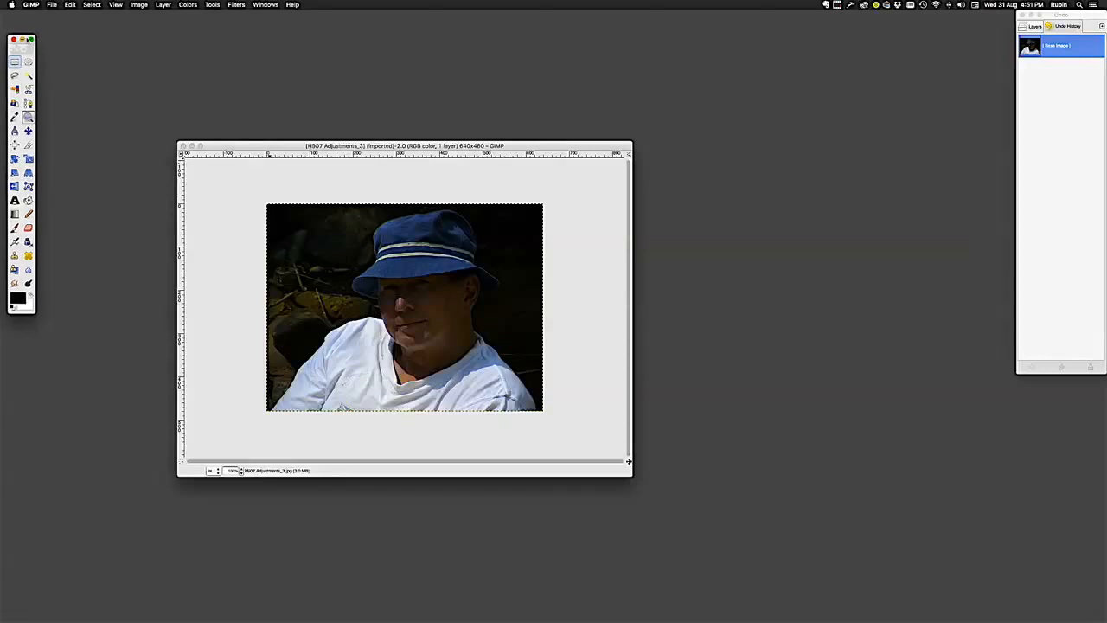
- Place the Toolbox beside the image window, widen it to five tool columns and lengthen it to make docking space below the tools
drag(31, 39, 939, 62)
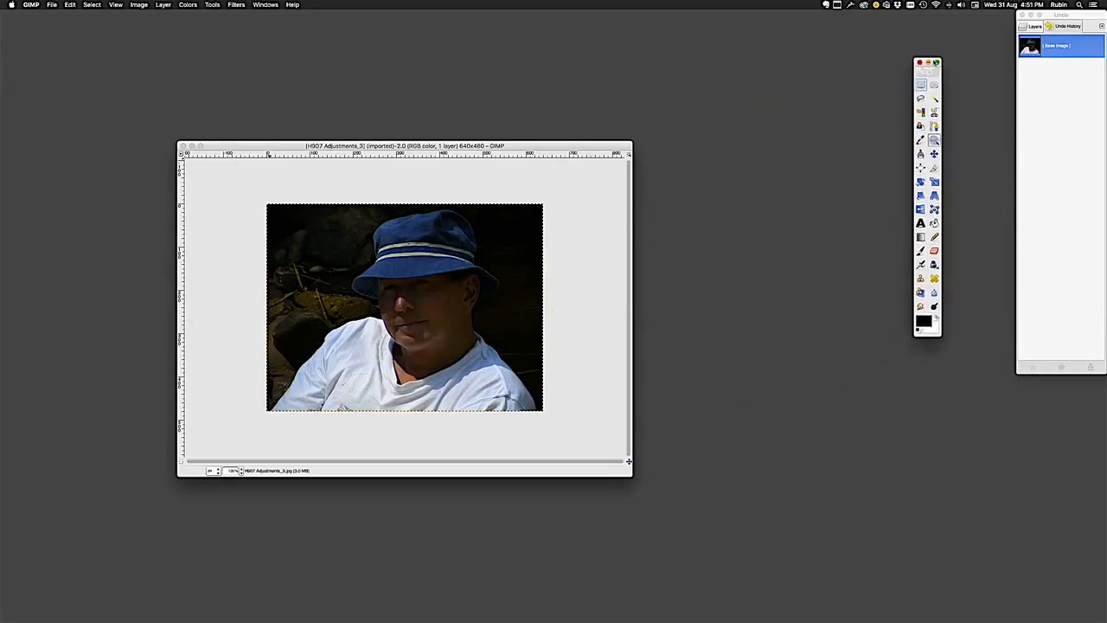
drag(935, 62, 27, 58)
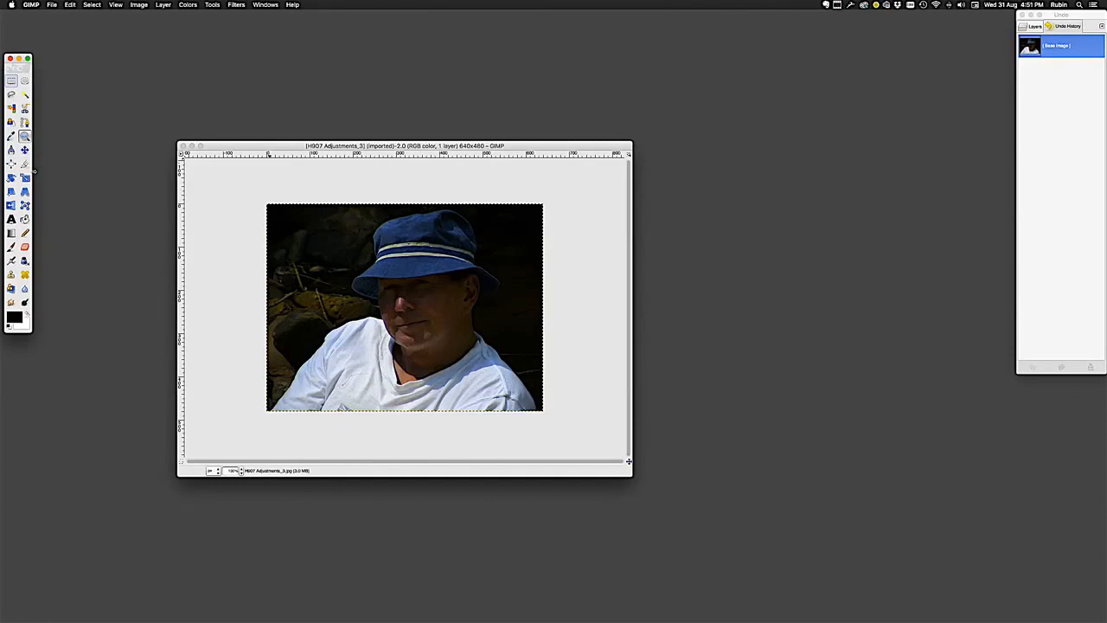
drag(33, 170, 71, 173)
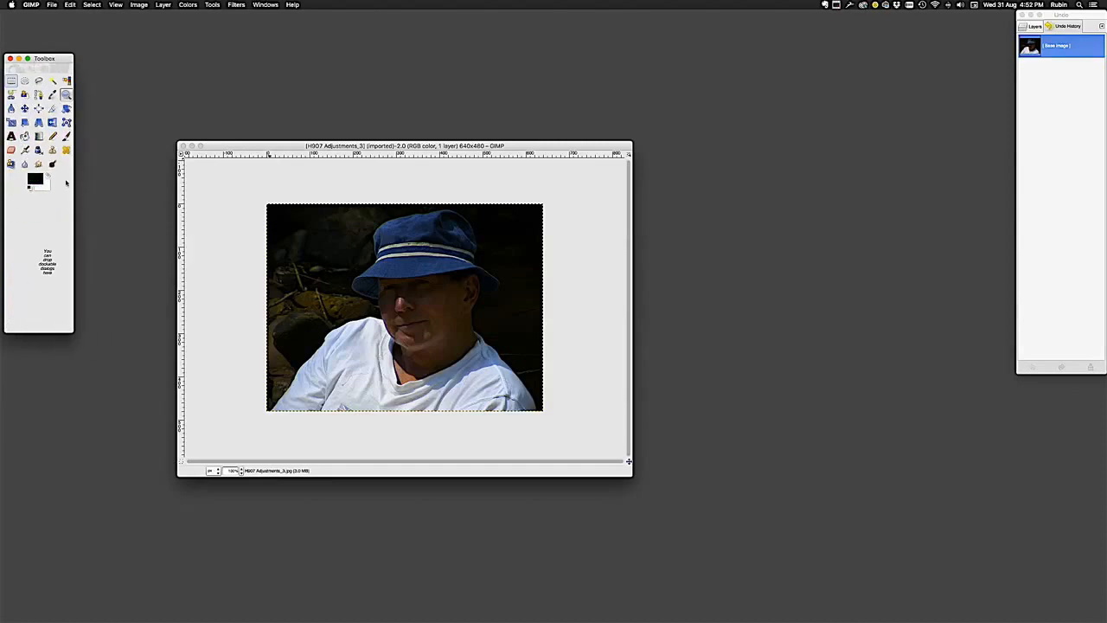
drag(35, 333, 26, 415)
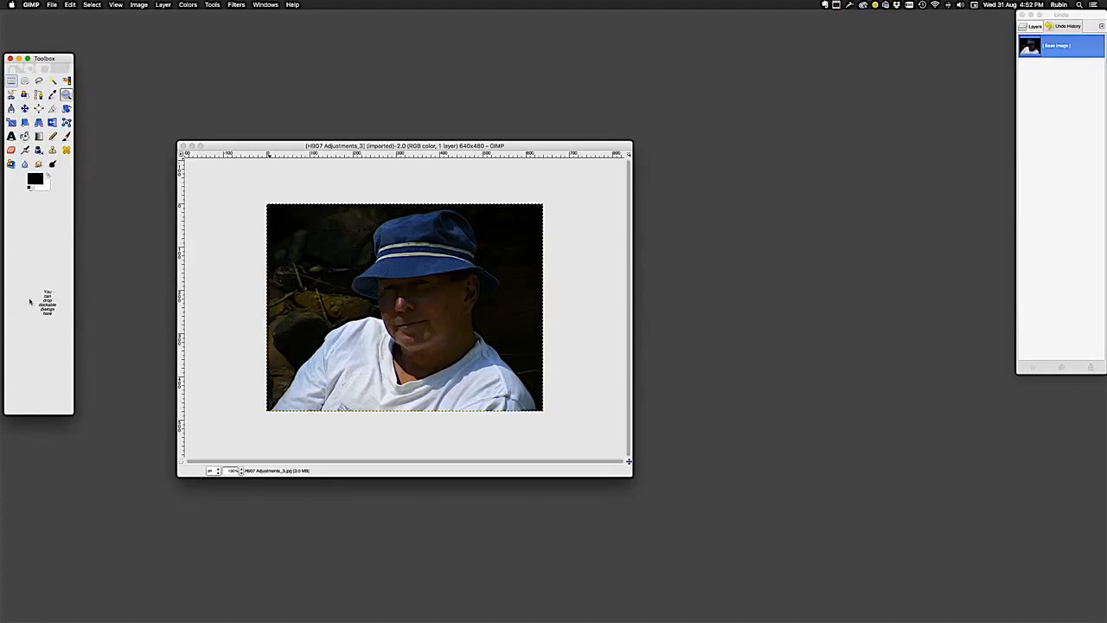
- Reopen the Tool Options dialog and dock it in the empty area below the Toolbox's tools
click(274, 7)
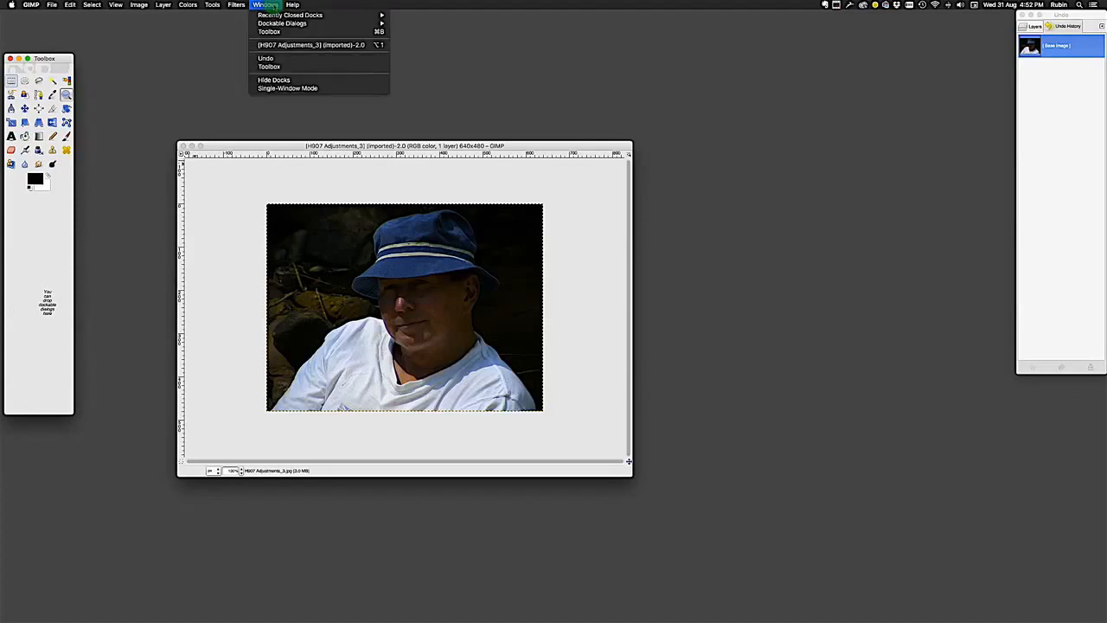
mouse_move(275, 24)
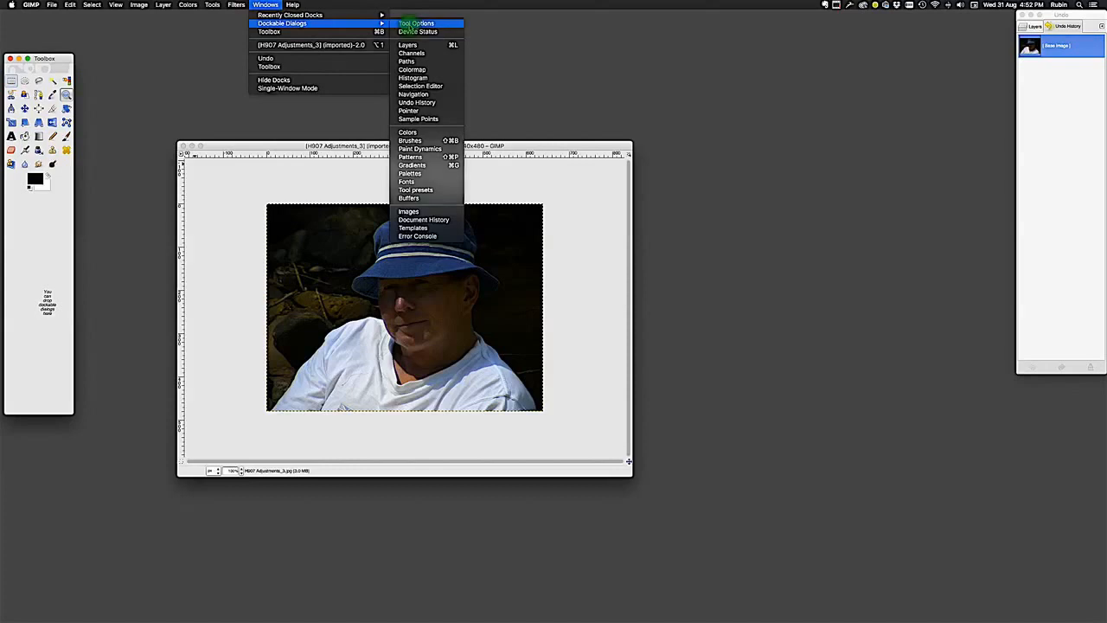
click(413, 24)
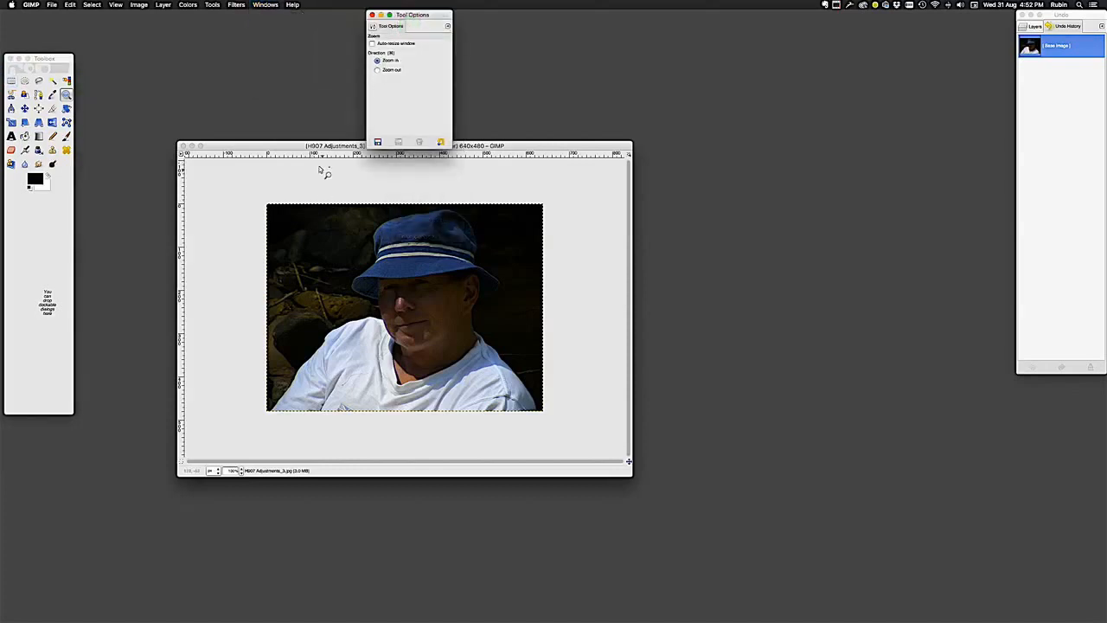
drag(439, 15, 422, 137)
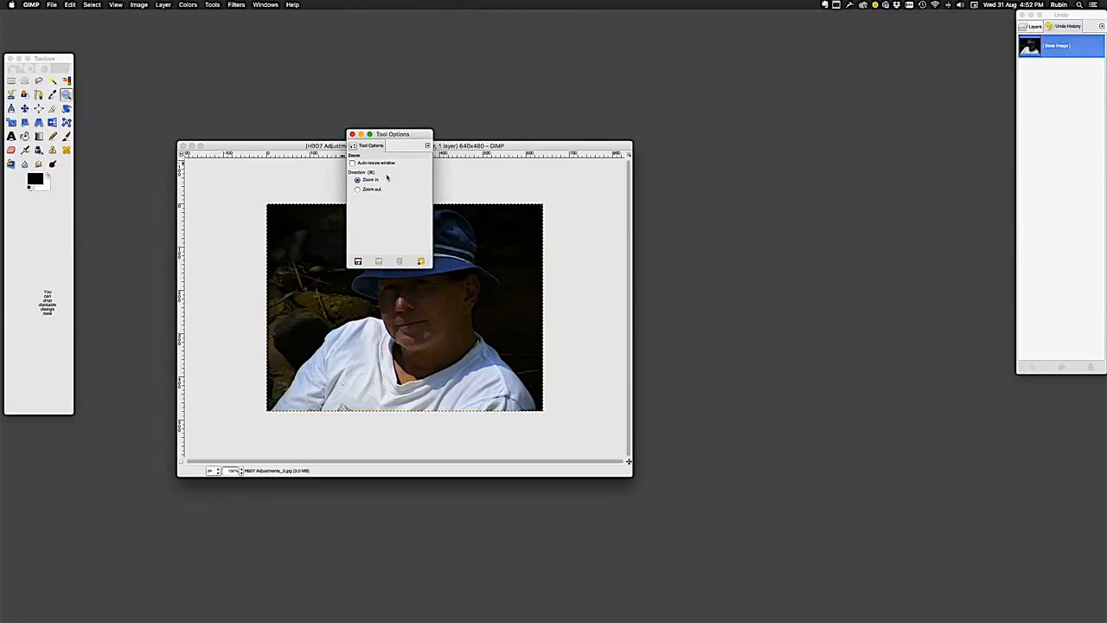
click(372, 145)
click(367, 145)
drag(367, 145, 41, 240)
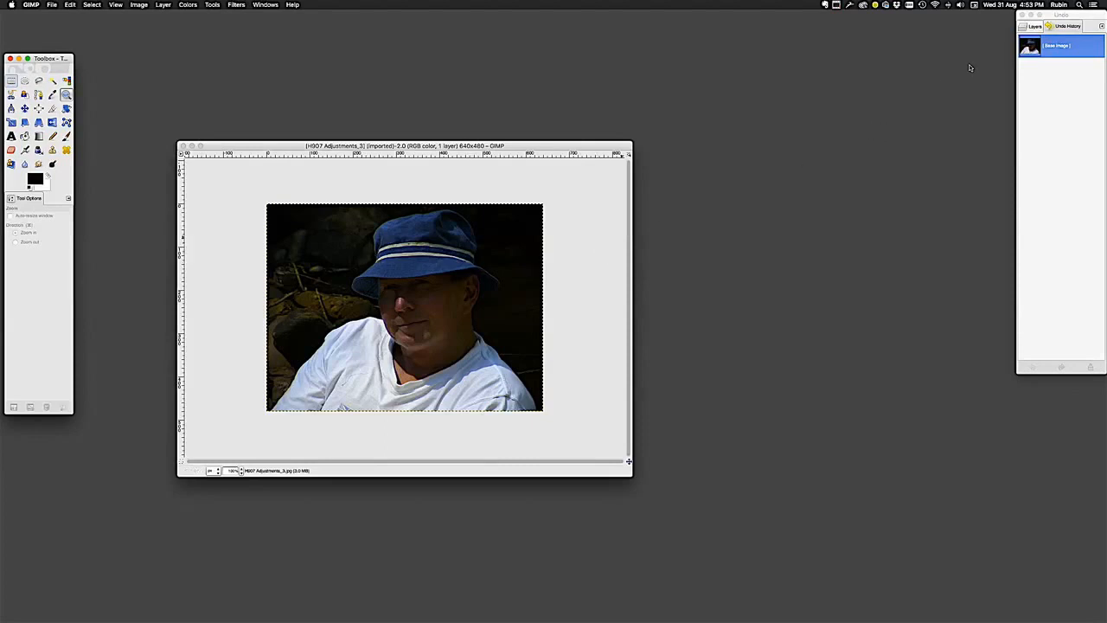
- Open the Gradients dialog and dock it as a tab beside Layers and Undo History
click(265, 6)
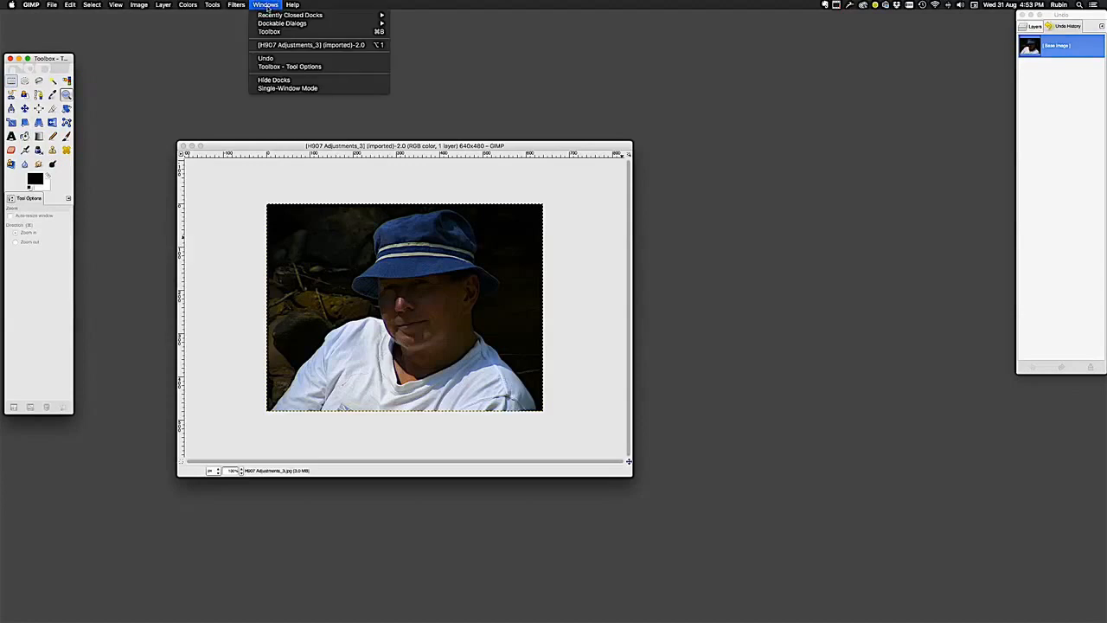
mouse_move(270, 26)
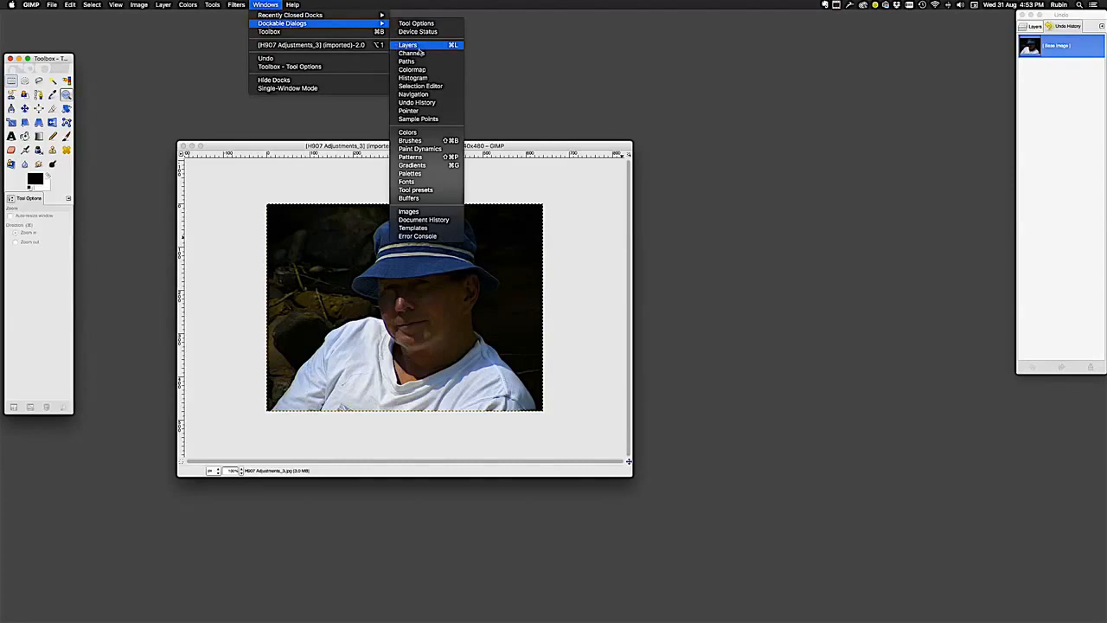
click(408, 165)
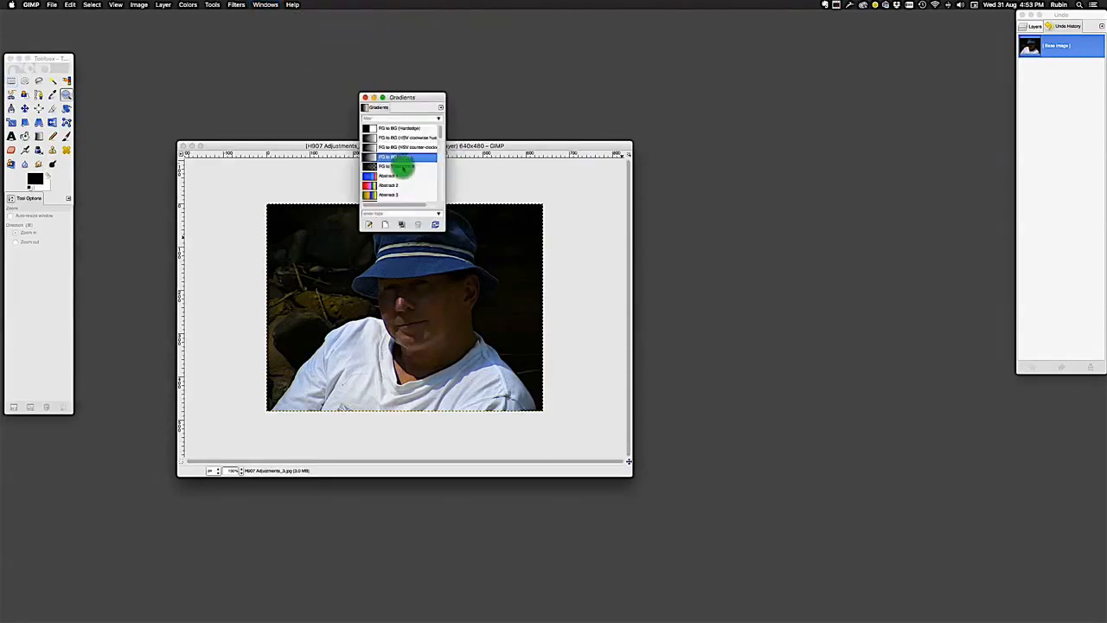
click(378, 109)
drag(377, 109, 1092, 30)
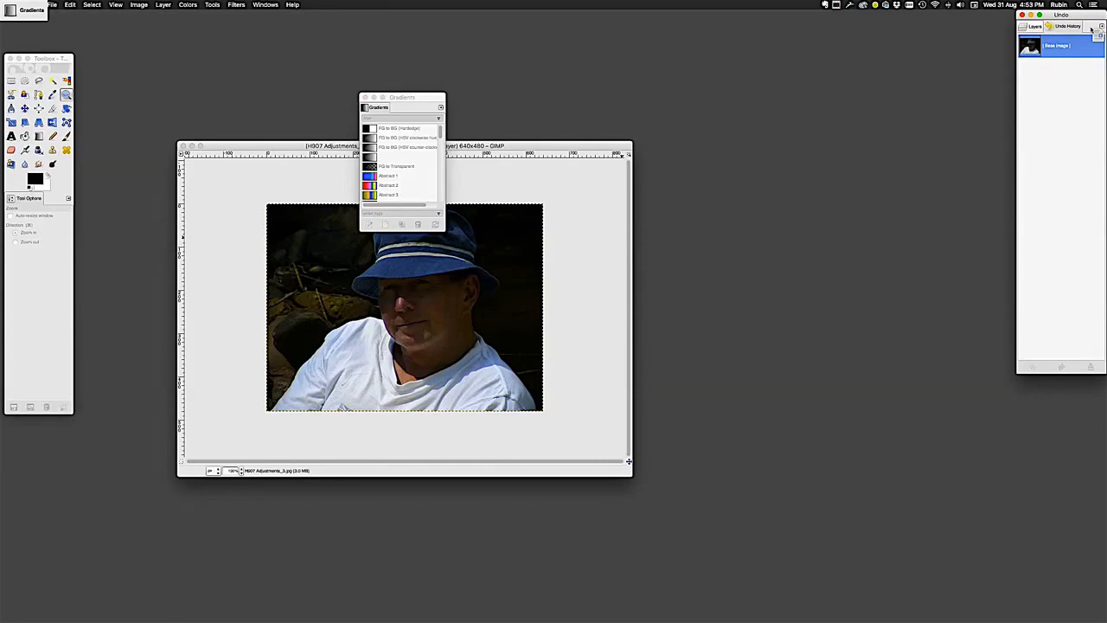
drag(1093, 30, 1092, 27)
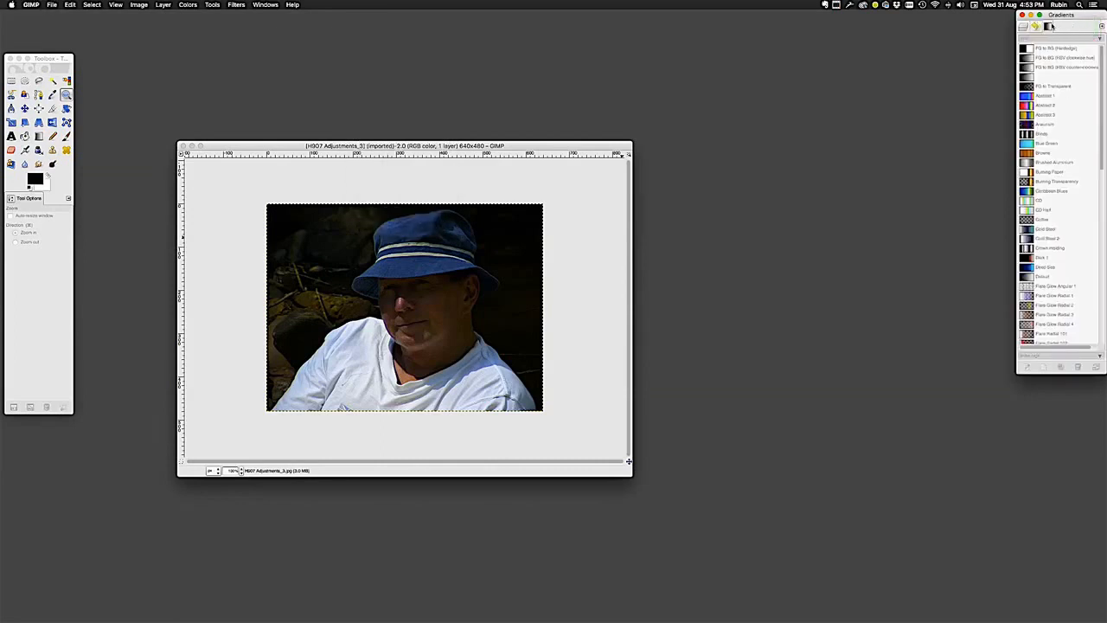
- Re-dock the Gradients dialog beneath the Undo History, then detach it again and close it
mouse_move(1049, 25)
mouse_down()
mouse_move(821, 222)
mouse_move(524, 236)
mouse_up()
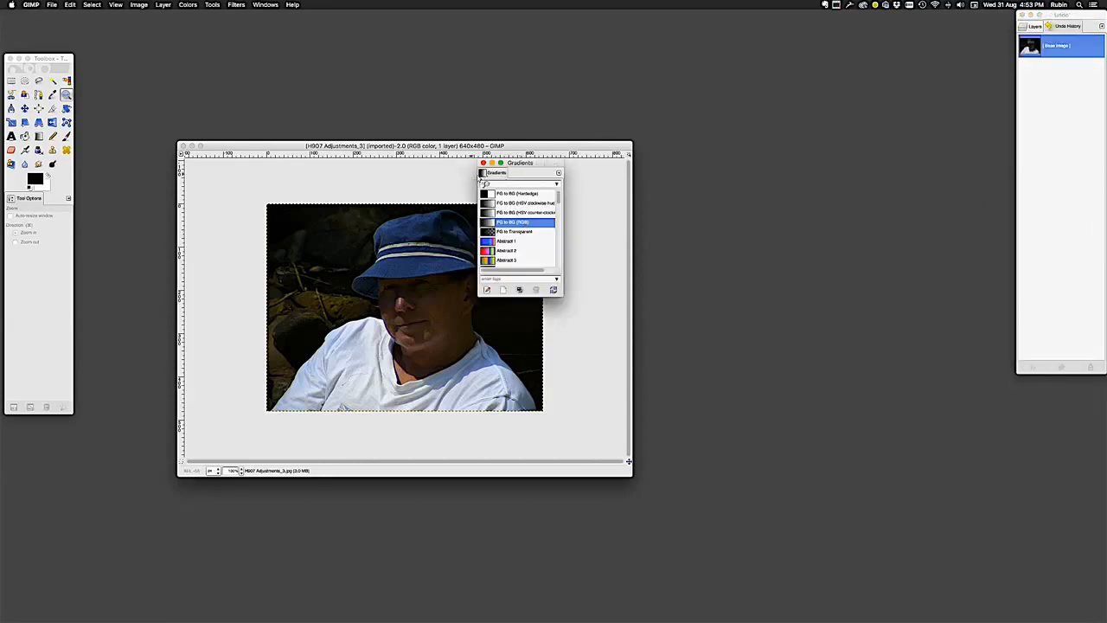
drag(531, 164, 1042, 376)
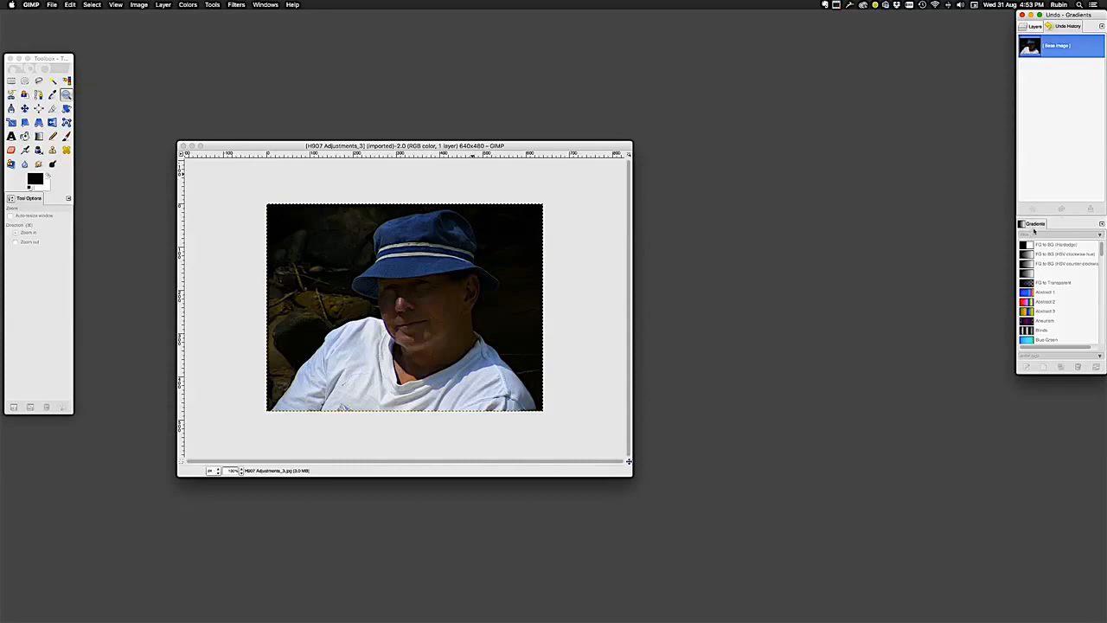
drag(1037, 225, 465, 267)
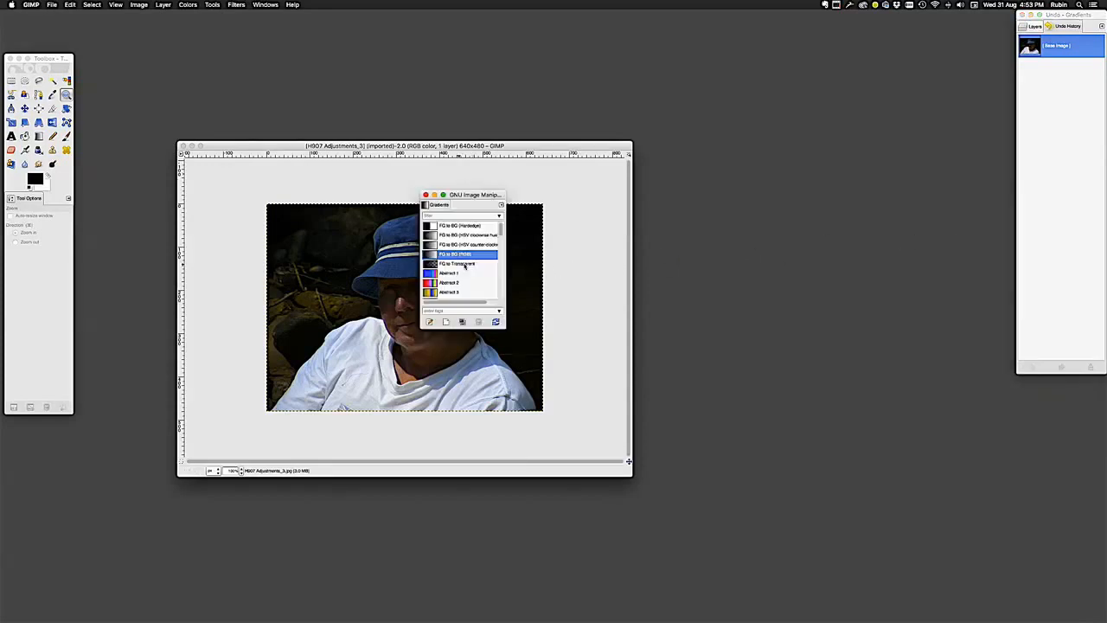
click(425, 195)
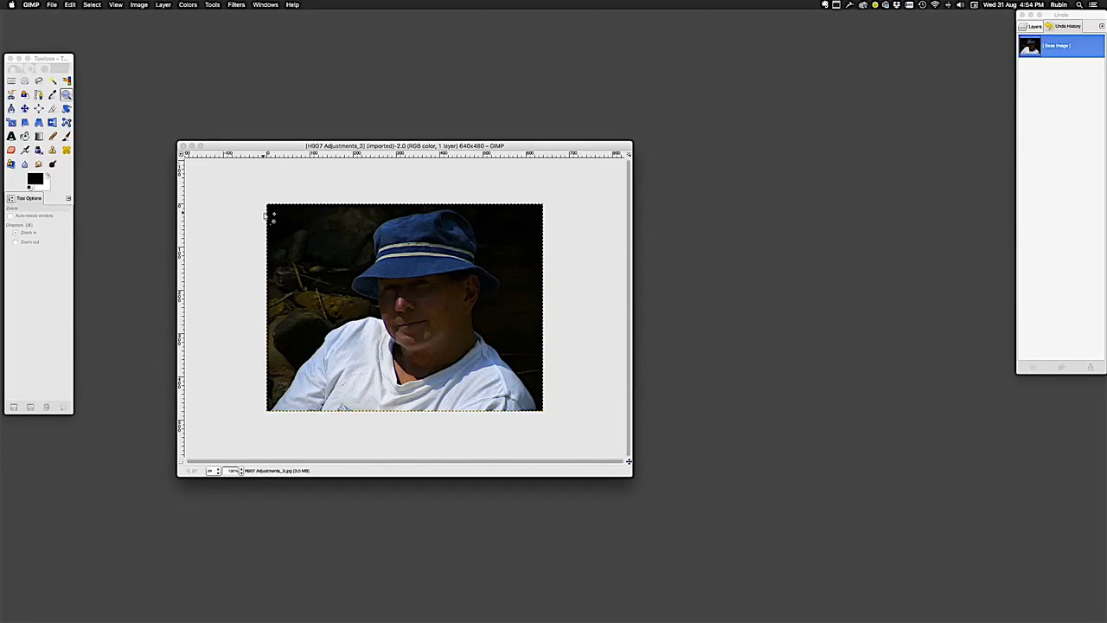
- Reset the saved window positions to default values in the Window Management preferences and accept the change
click(30, 5)
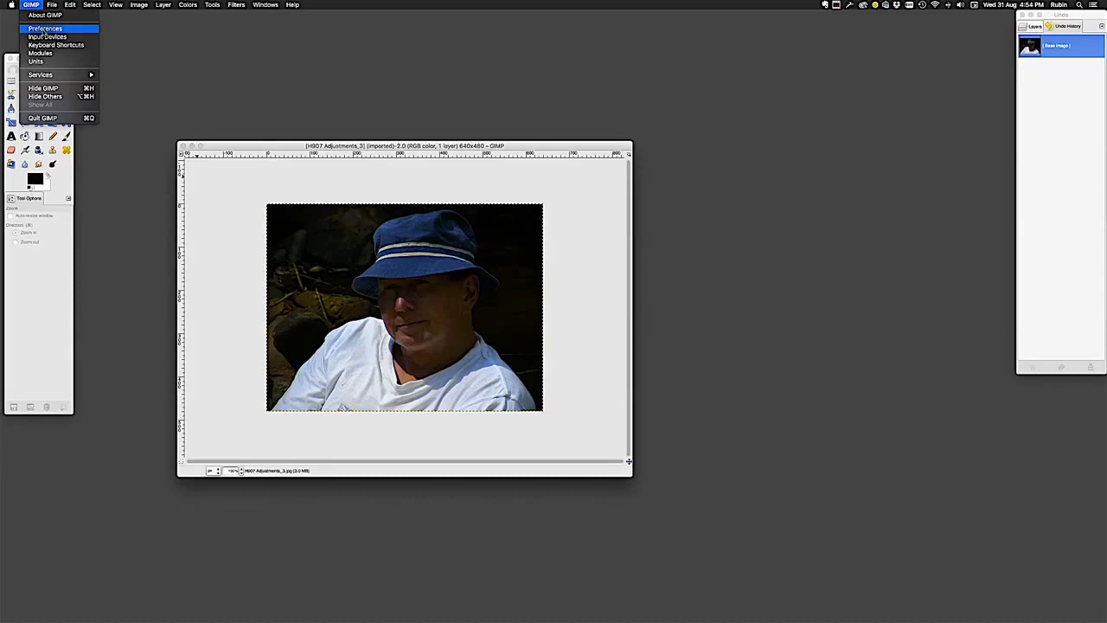
click(43, 29)
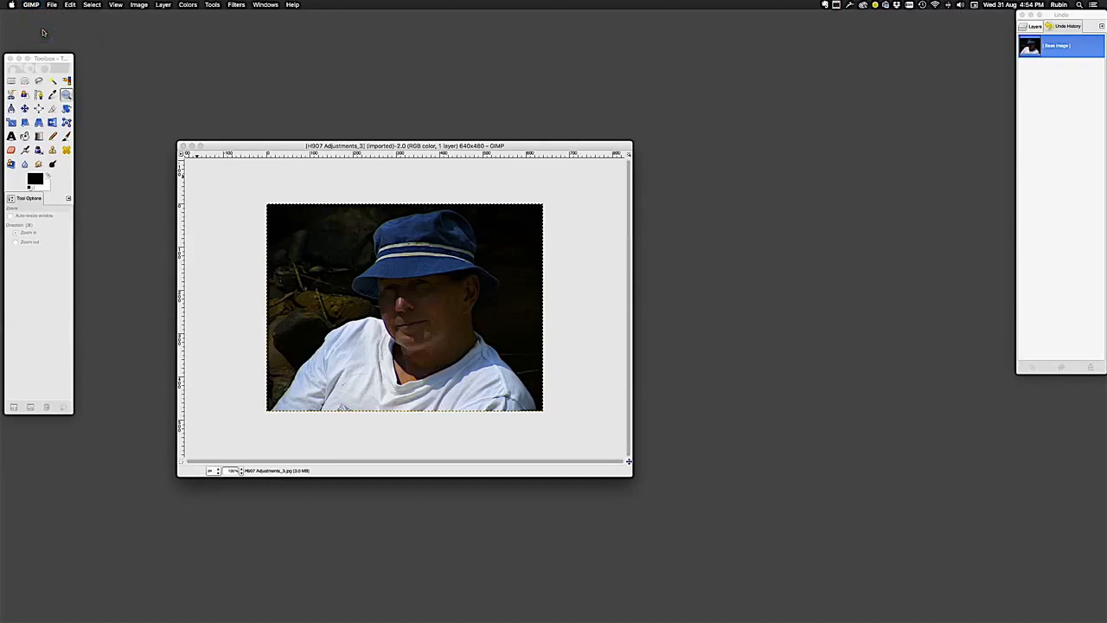
drag(67, 14, 326, 171)
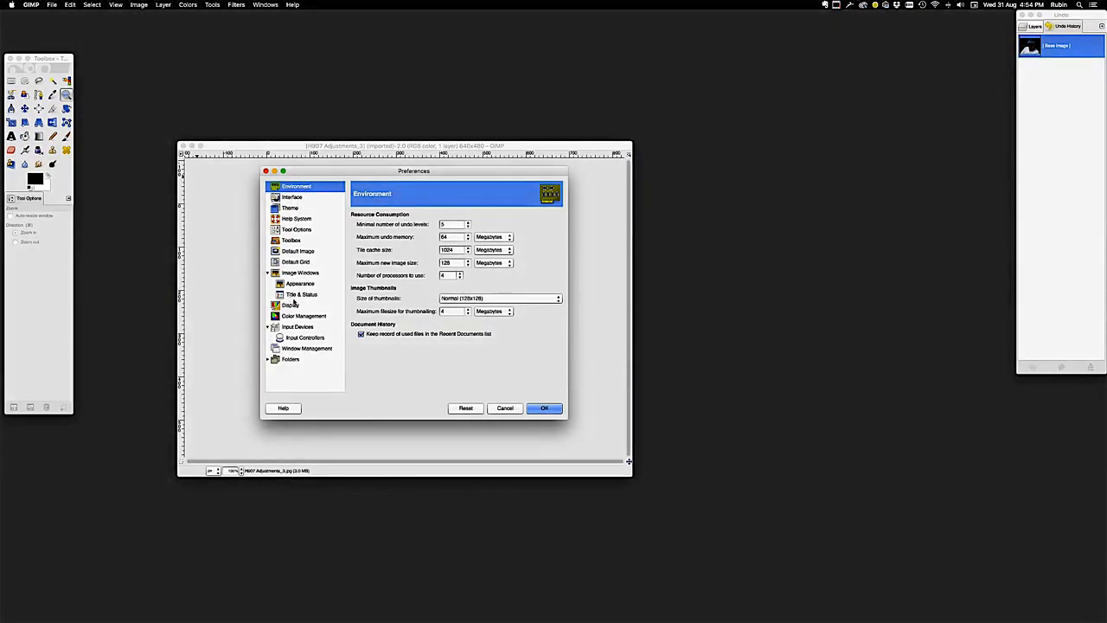
click(288, 349)
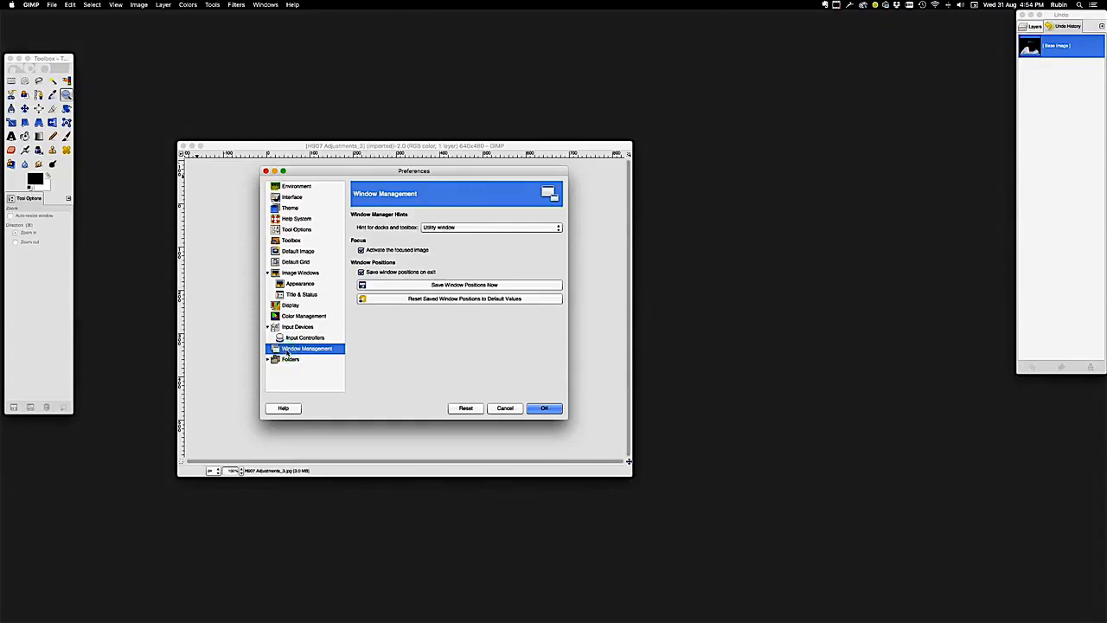
click(428, 298)
drag(428, 263, 437, 336)
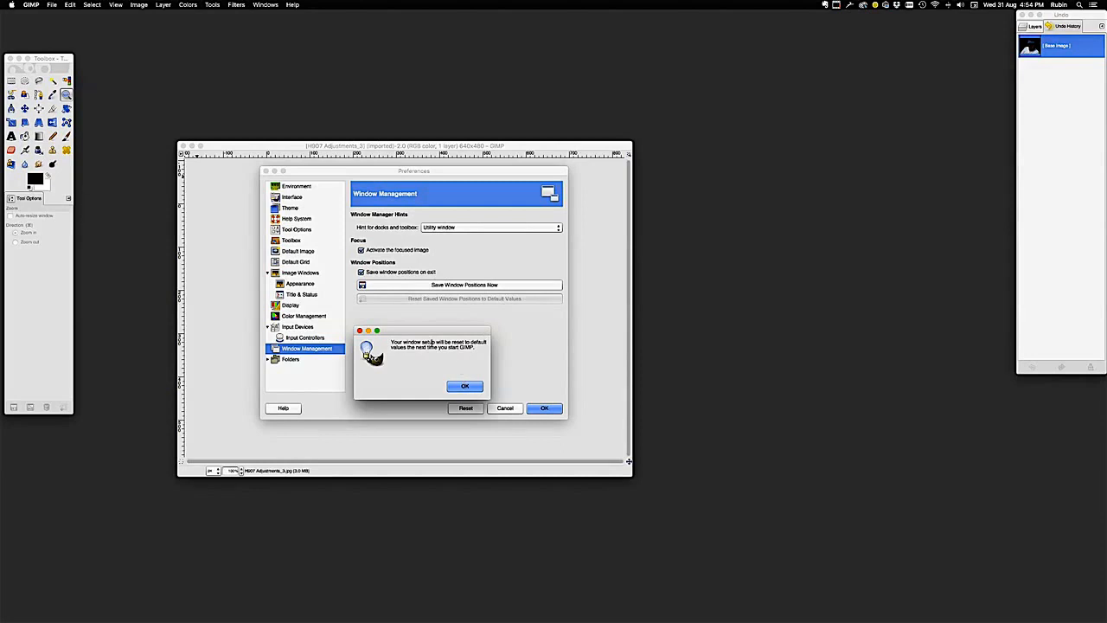
click(466, 387)
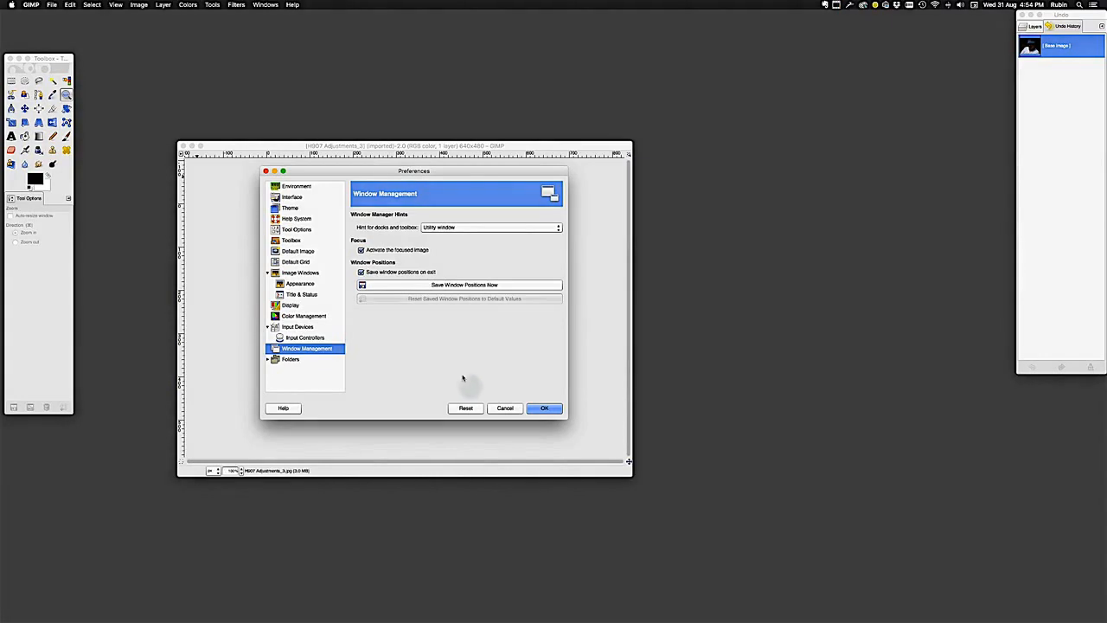
click(544, 408)
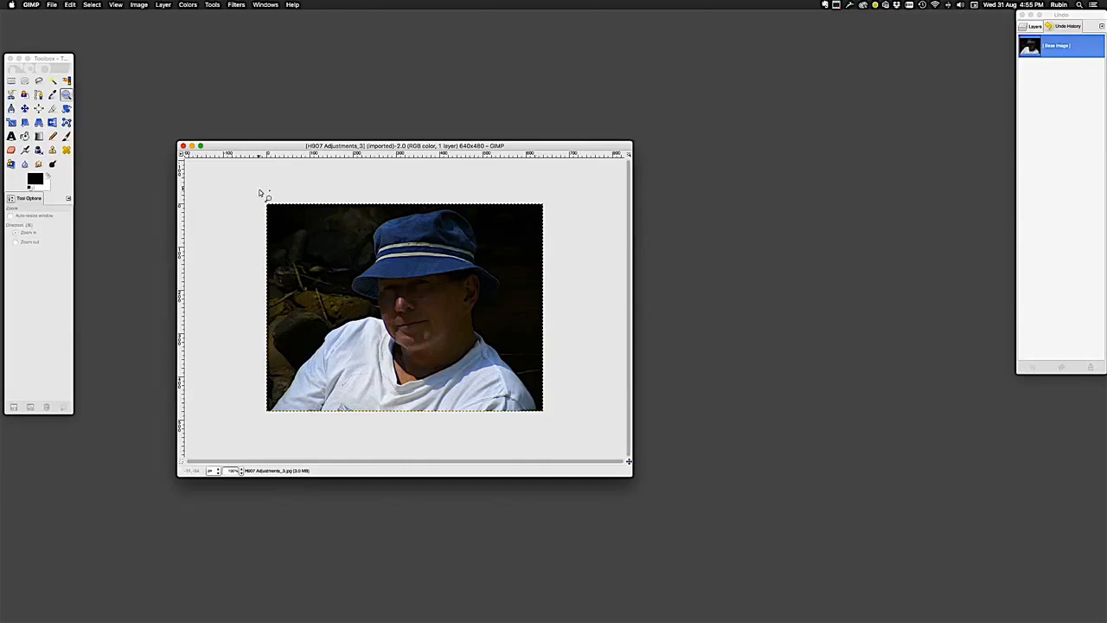
- Quit GIMP so that the window reset takes effect at the next start
click(52, 4)
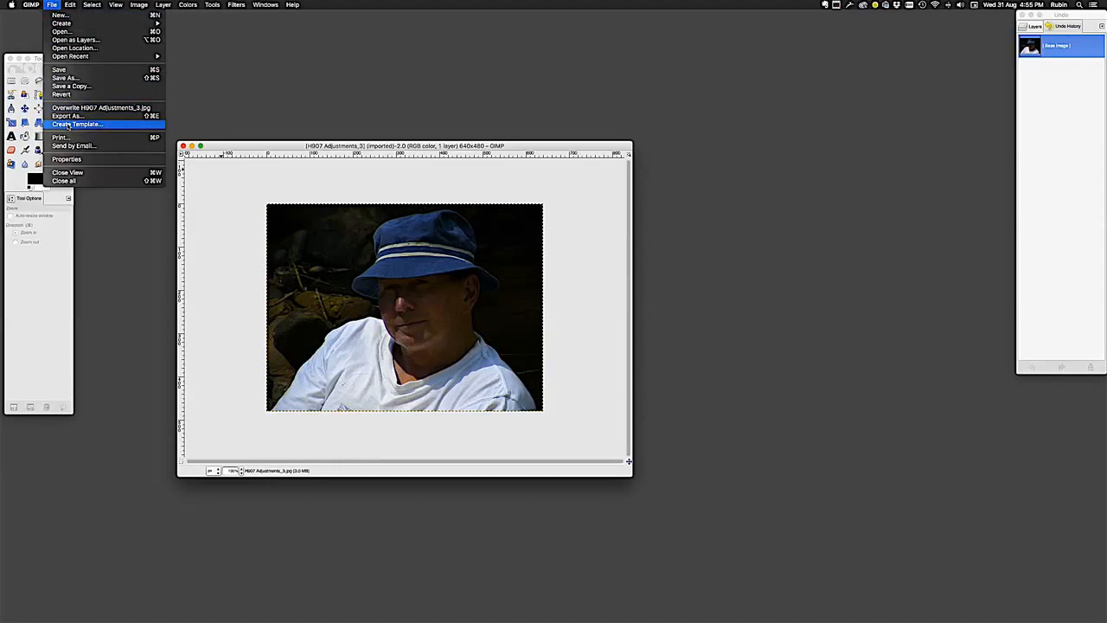
mouse_move(31, 5)
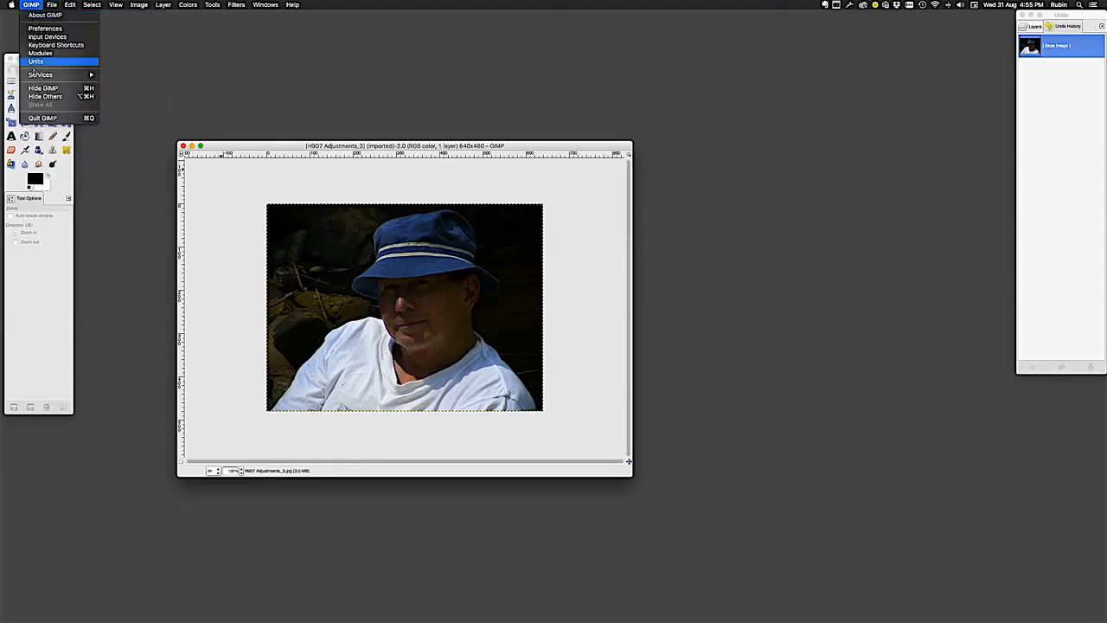
click(41, 117)
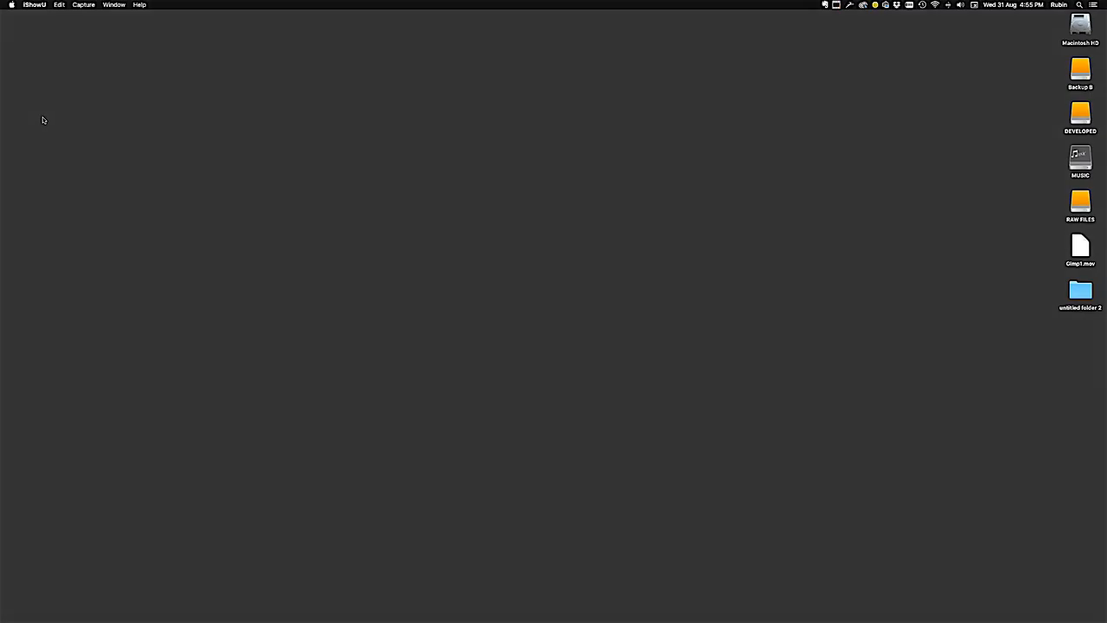
- Switch to Finder, relaunch GIMP from the Applications folder and close the Finder window
click(36, 605)
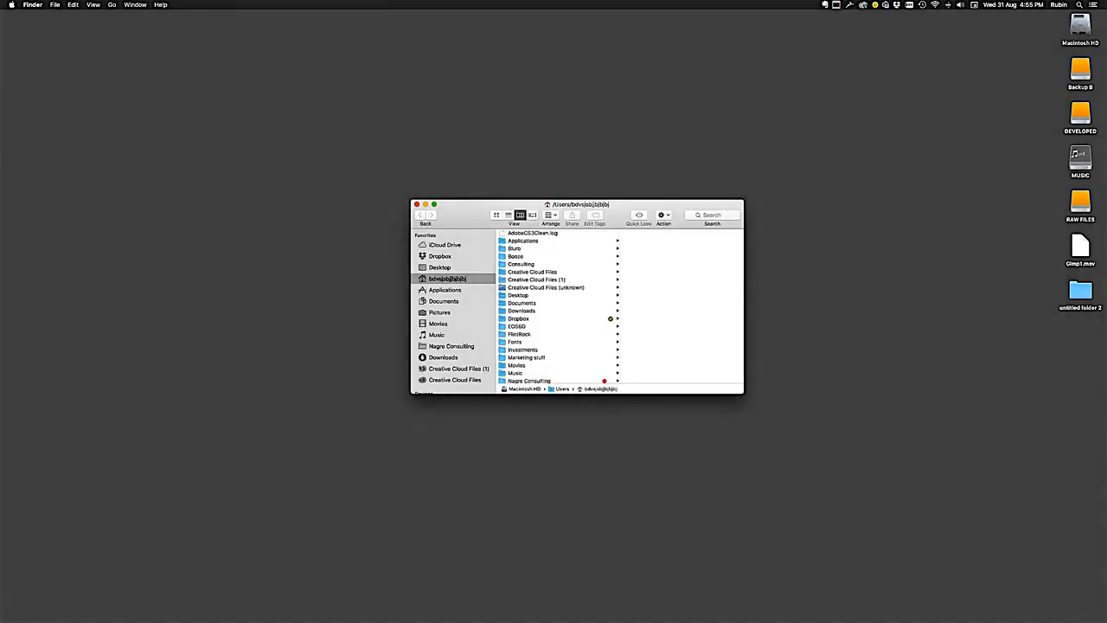
click(441, 290)
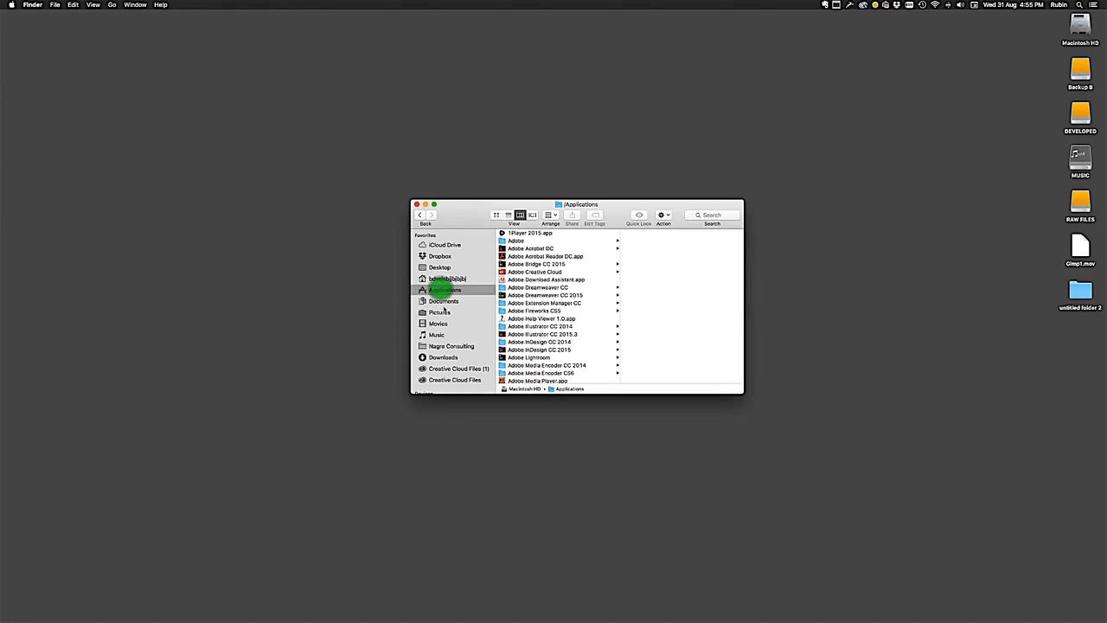
scroll(520, 311, down, 10)
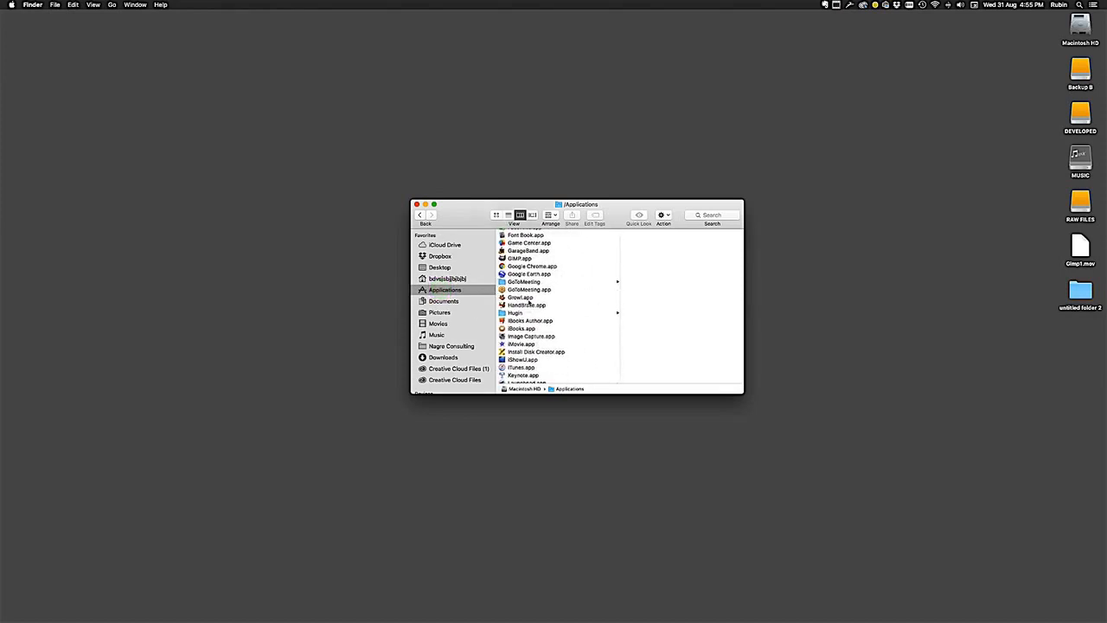
click(516, 259)
double_click(516, 258)
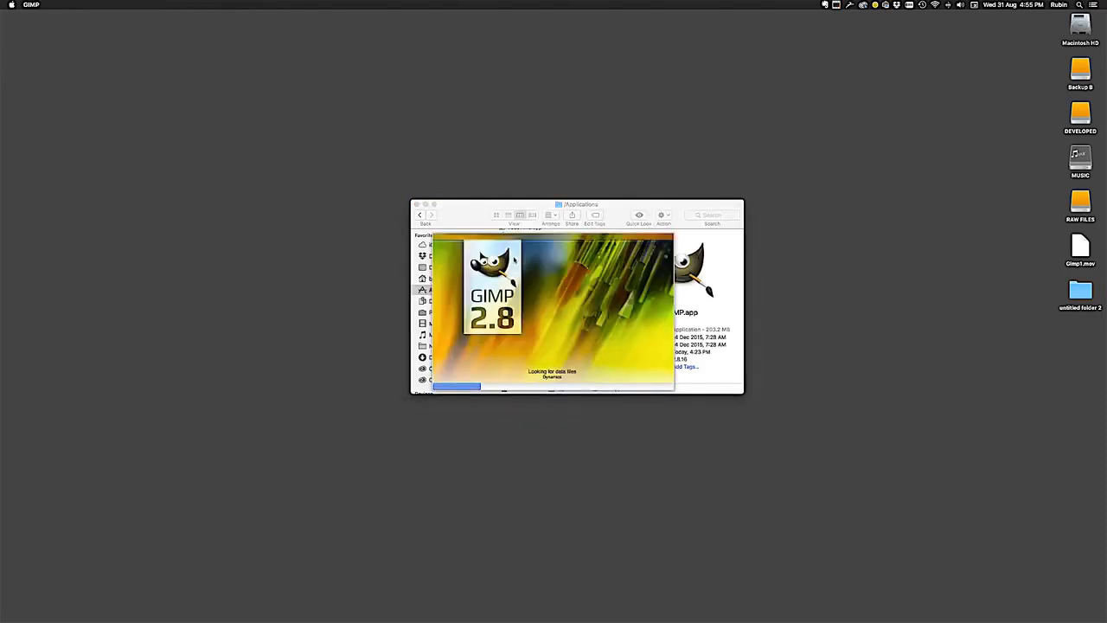
click(417, 205)
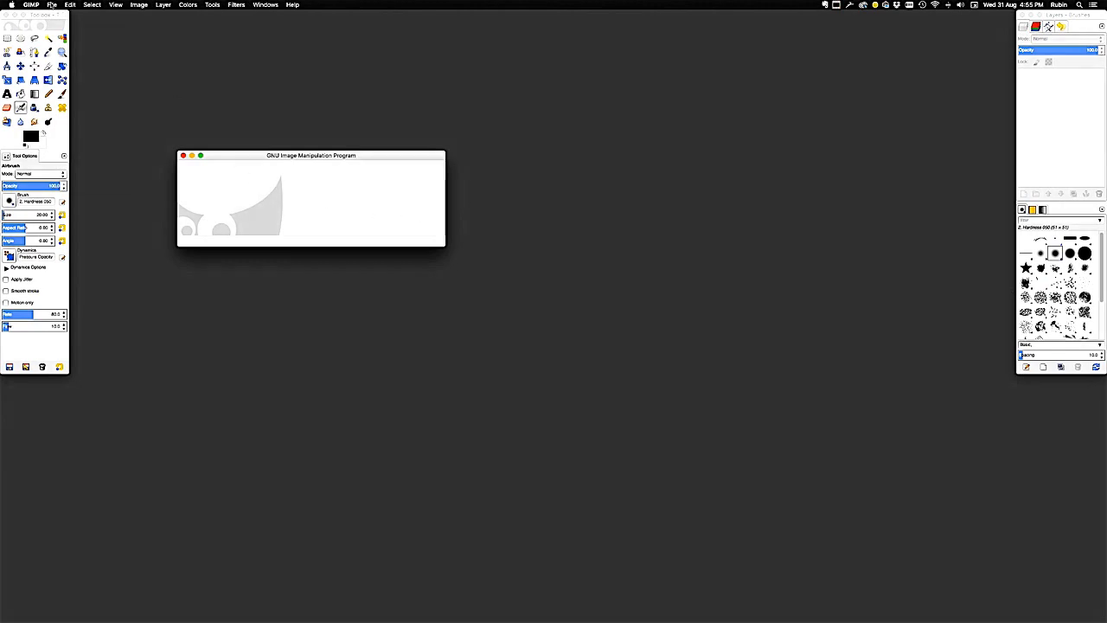
- Open H907 Adjustments_3.jpg from the recently used files and move its image window closer to the middle of the workspace
click(51, 5)
click(73, 32)
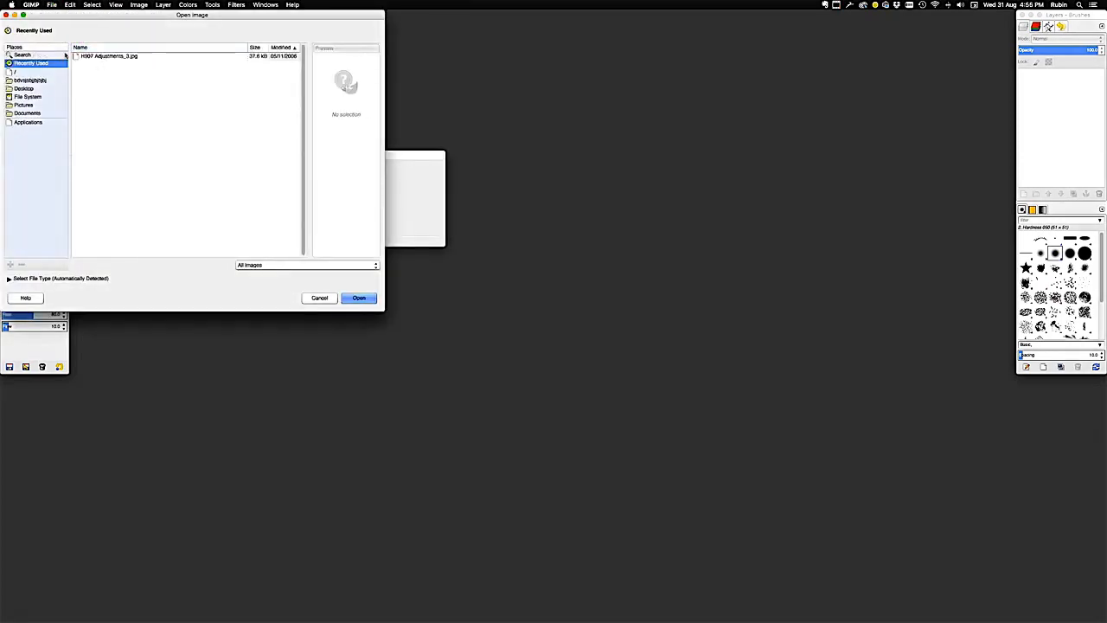
drag(114, 16, 371, 162)
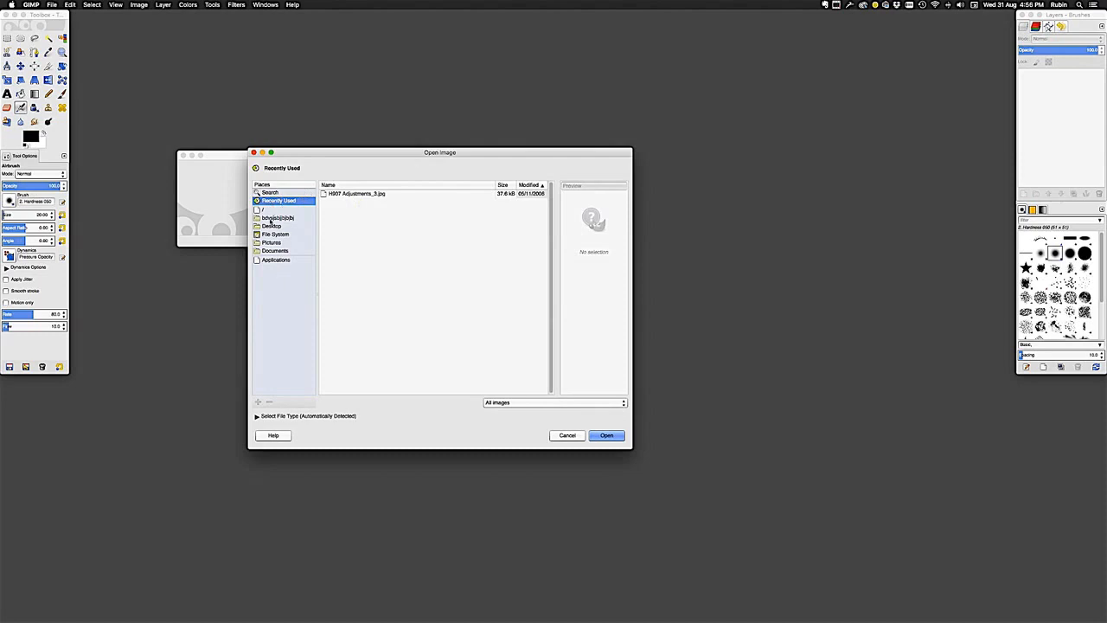
click(349, 195)
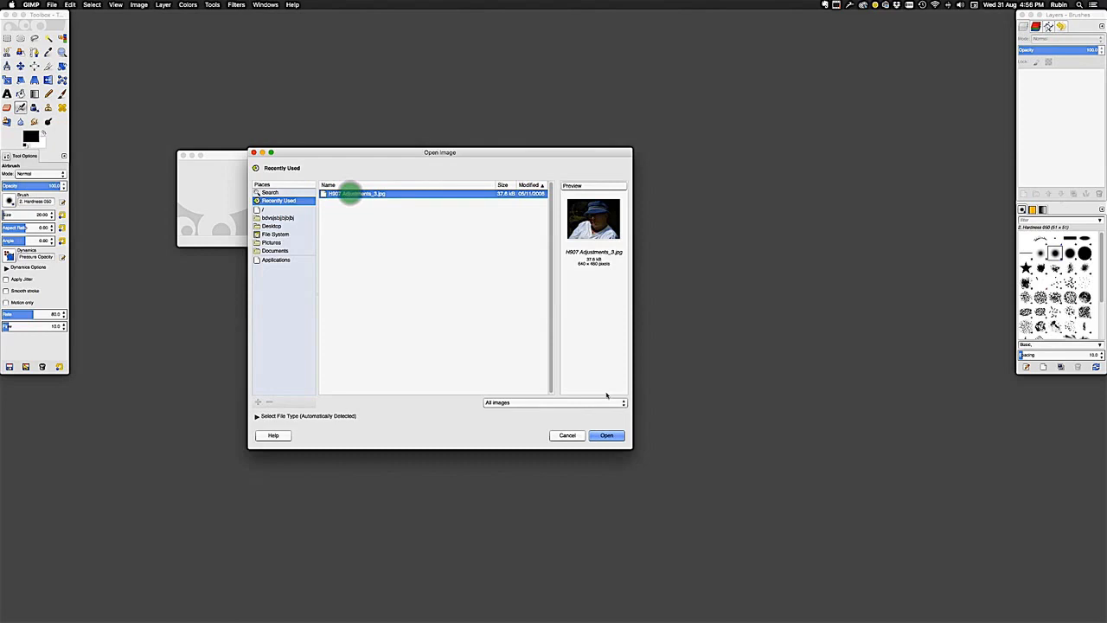
click(607, 436)
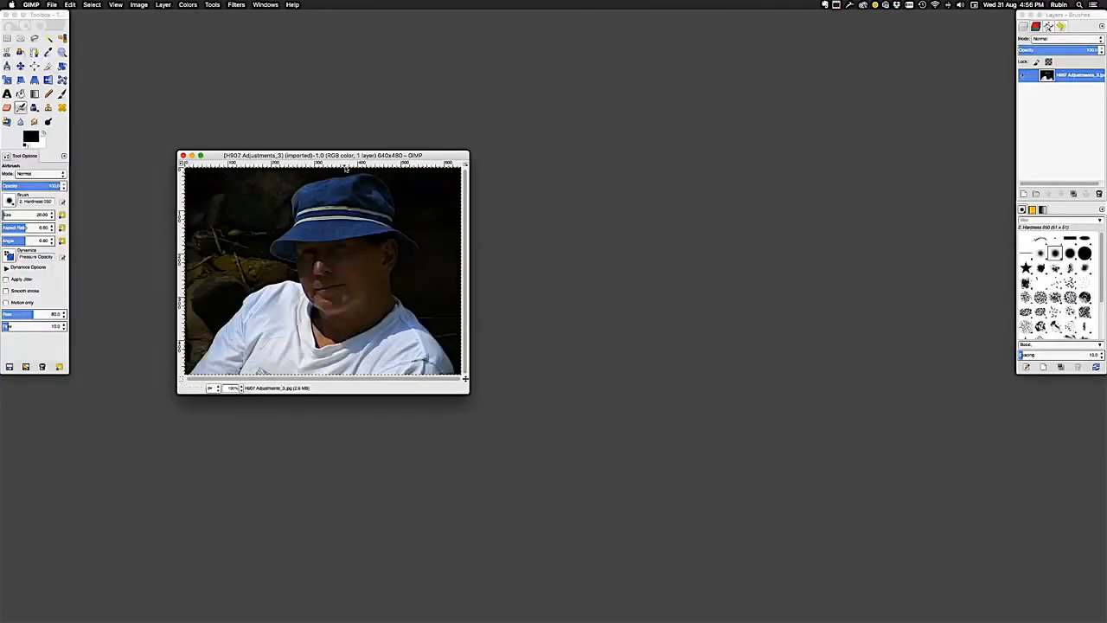
drag(347, 156, 478, 124)
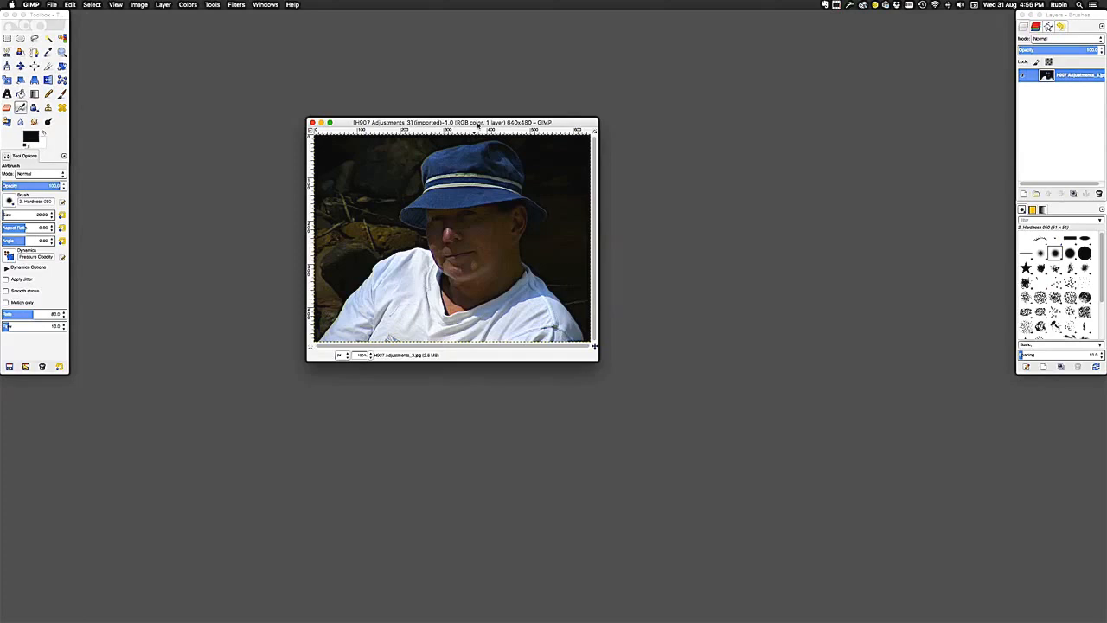
- Start saving the image under a new name, entering Fred.xcf as the file name and choosing the Desktop as the destination folder
click(52, 5)
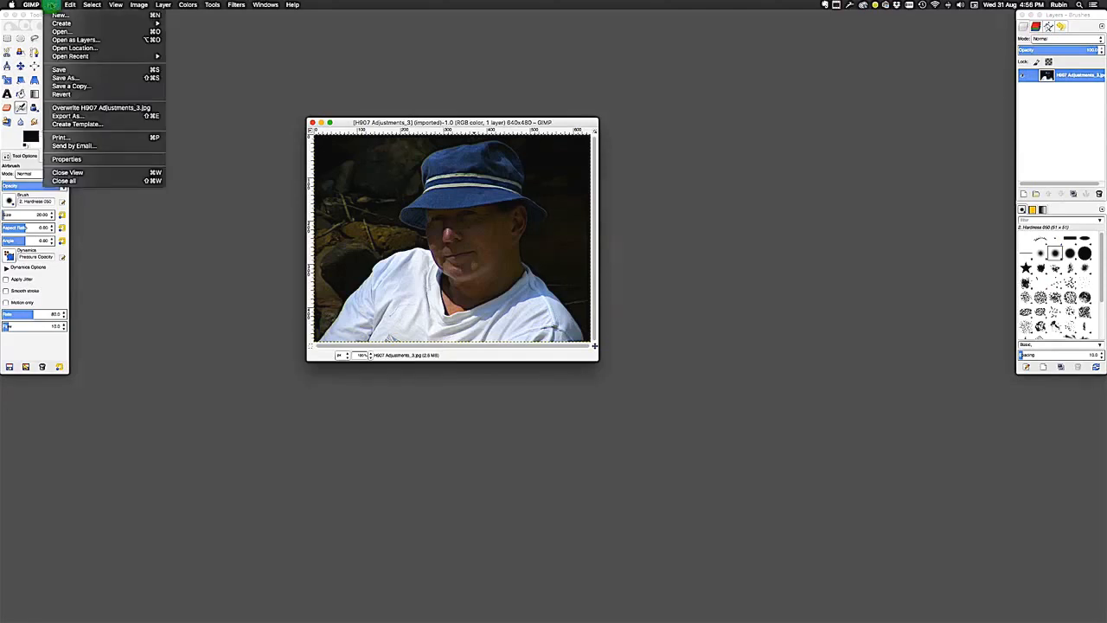
click(73, 79)
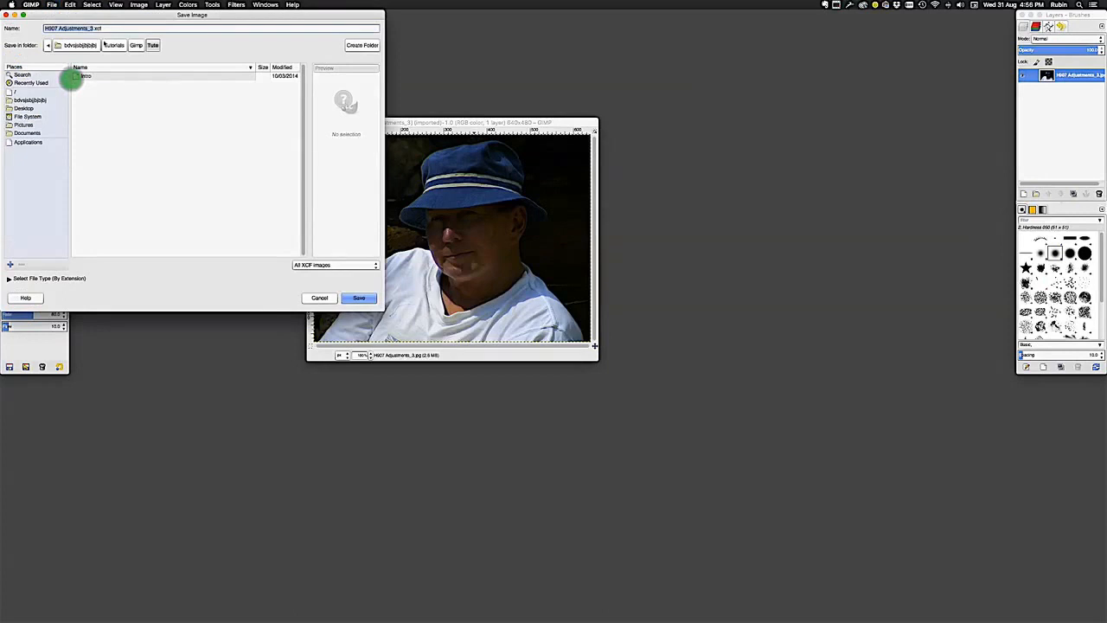
drag(123, 17, 437, 162)
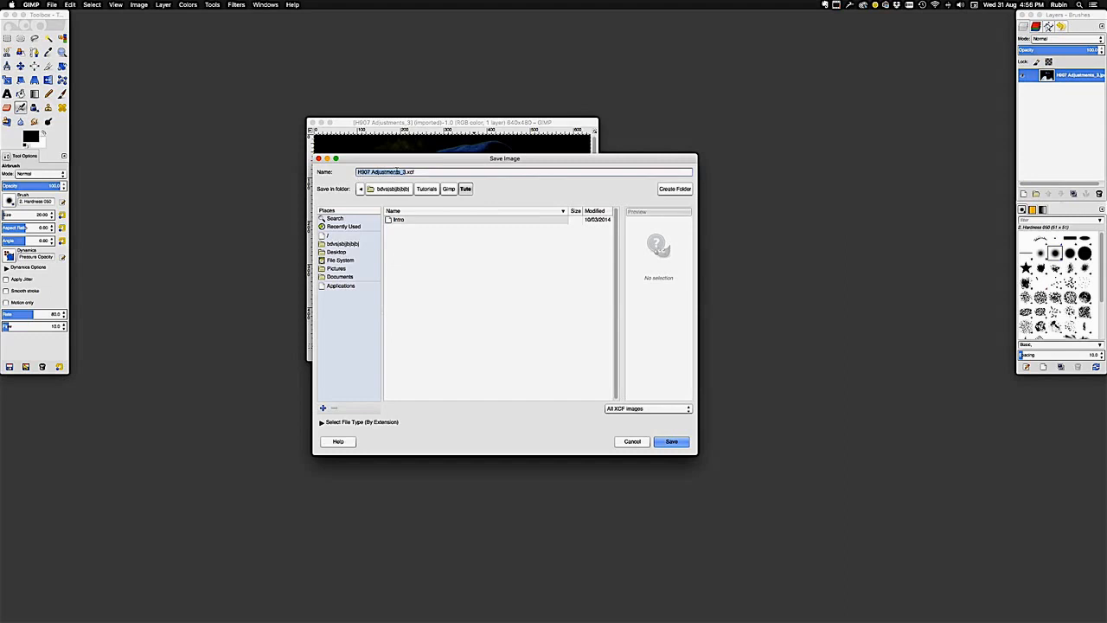
text(Fred)
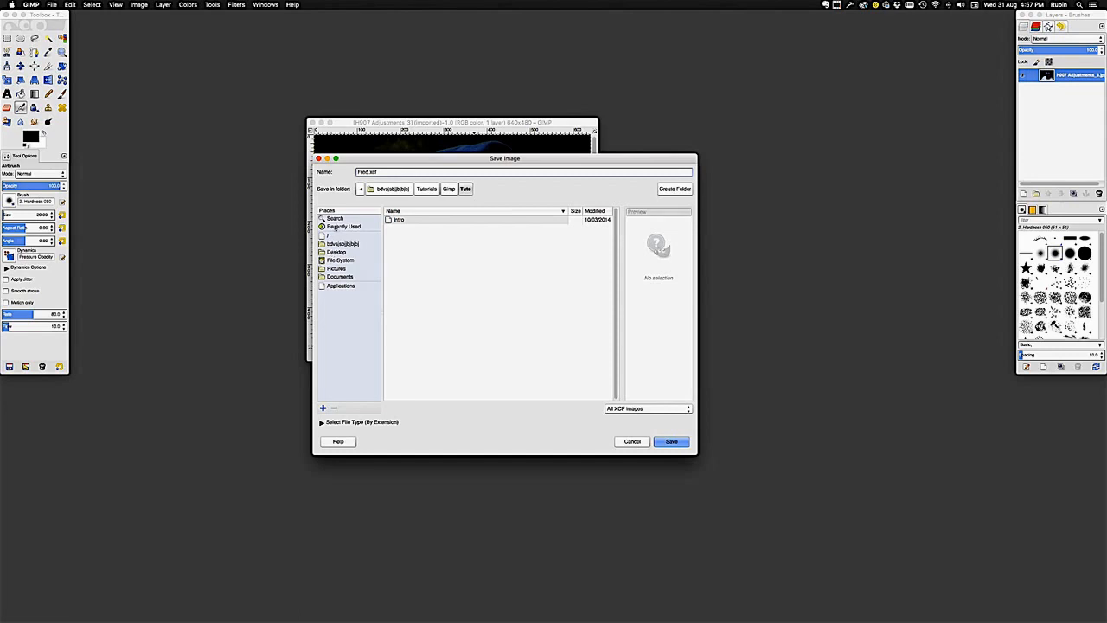
click(334, 252)
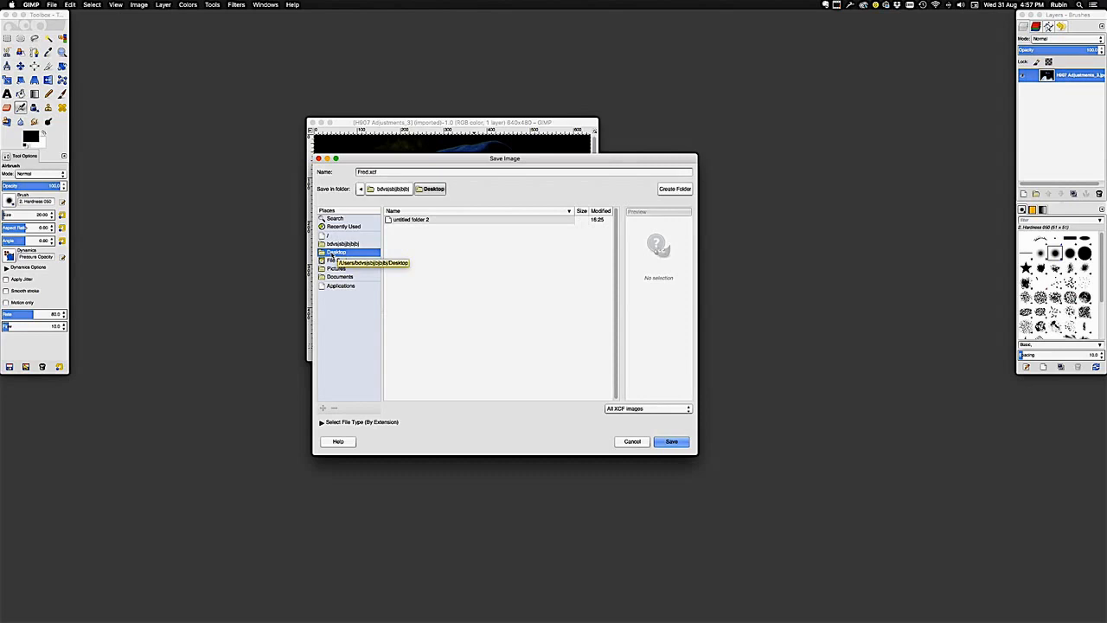
right_click(417, 257)
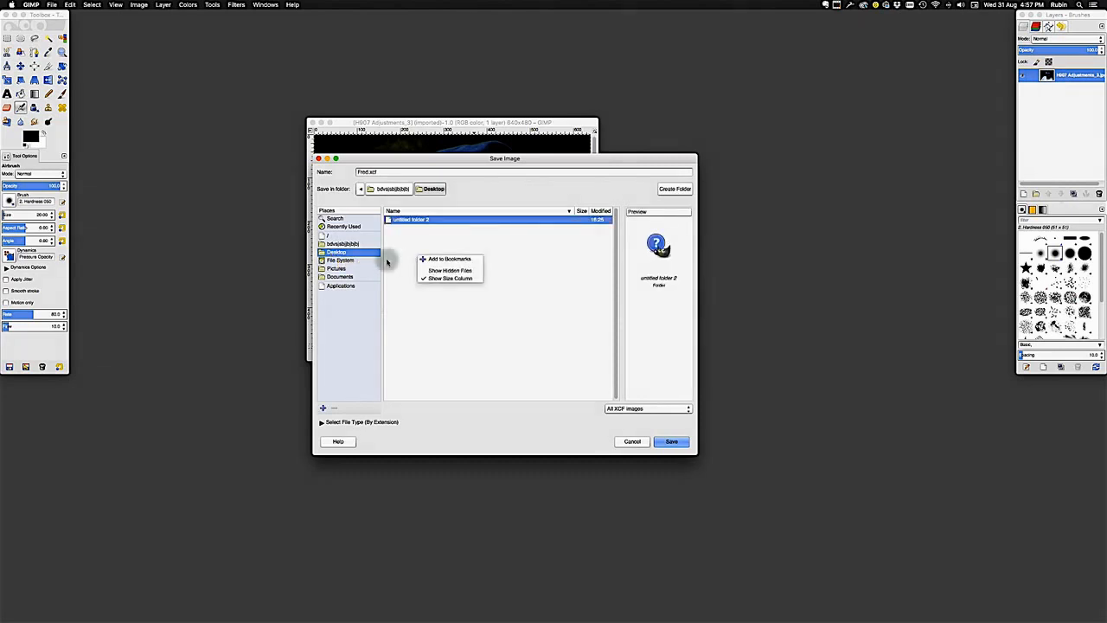
click(387, 257)
click(337, 250)
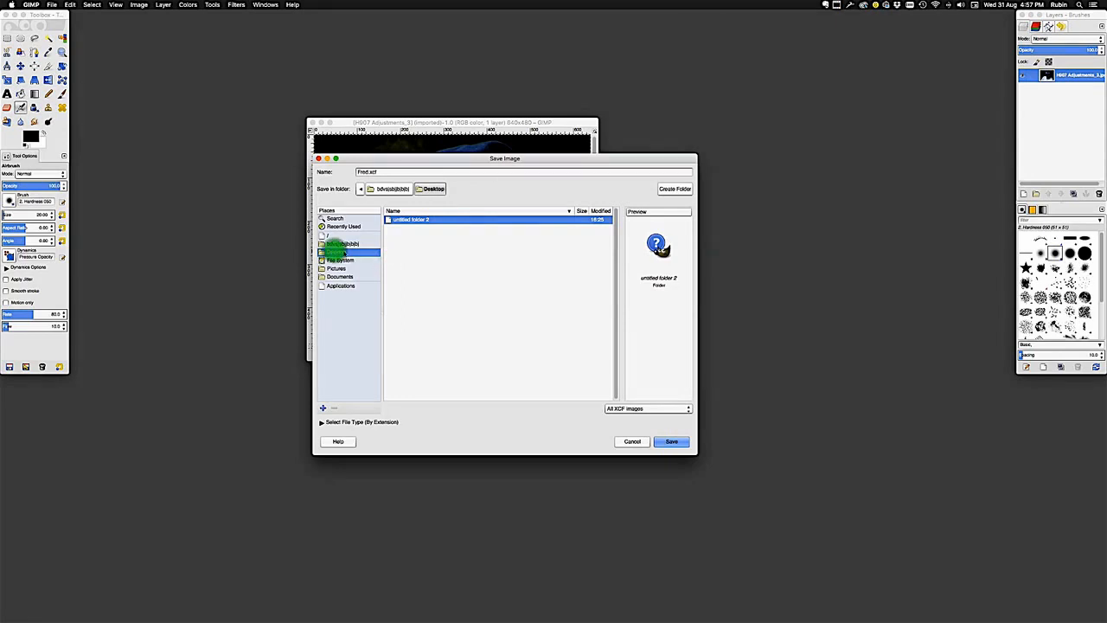
click(331, 235)
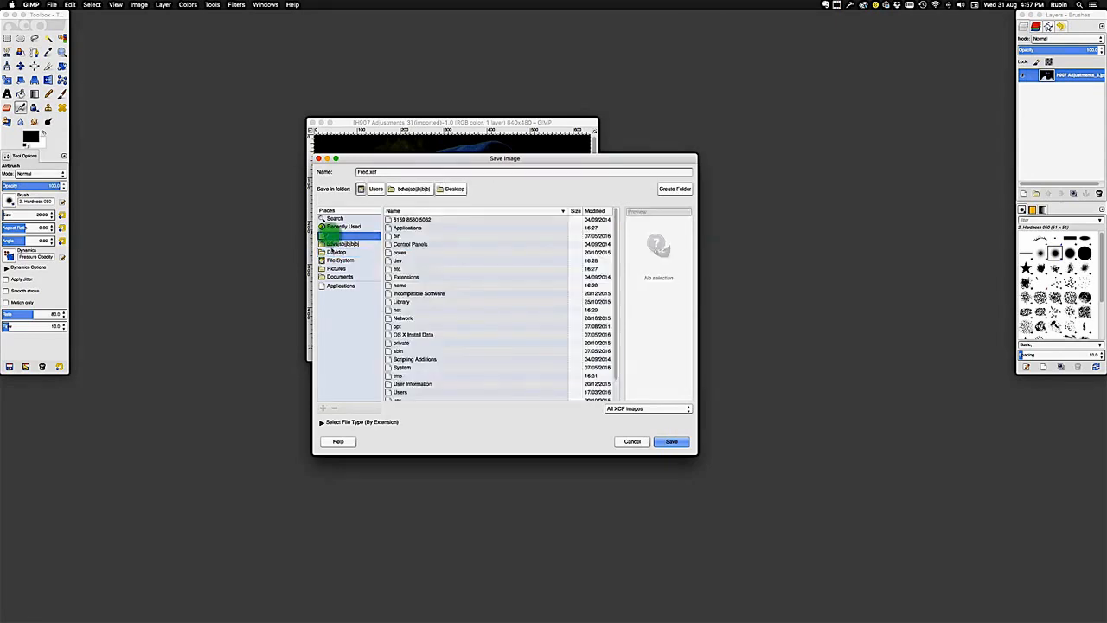
click(334, 251)
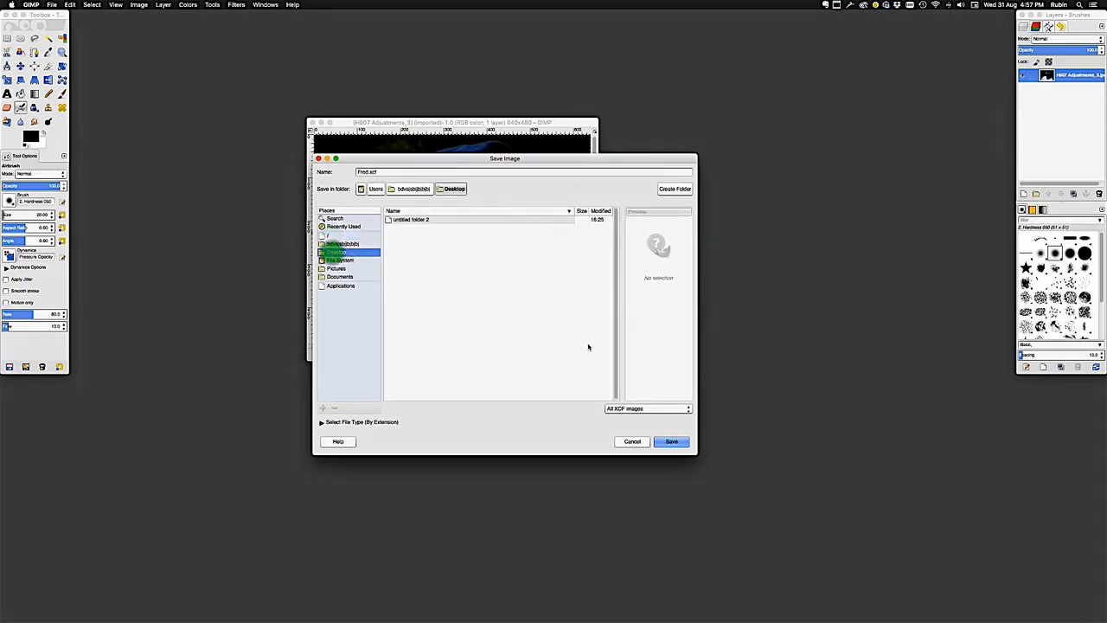
- Set the file type filter to GIMP XCF image (*.xcf) and save the image
click(646, 408)
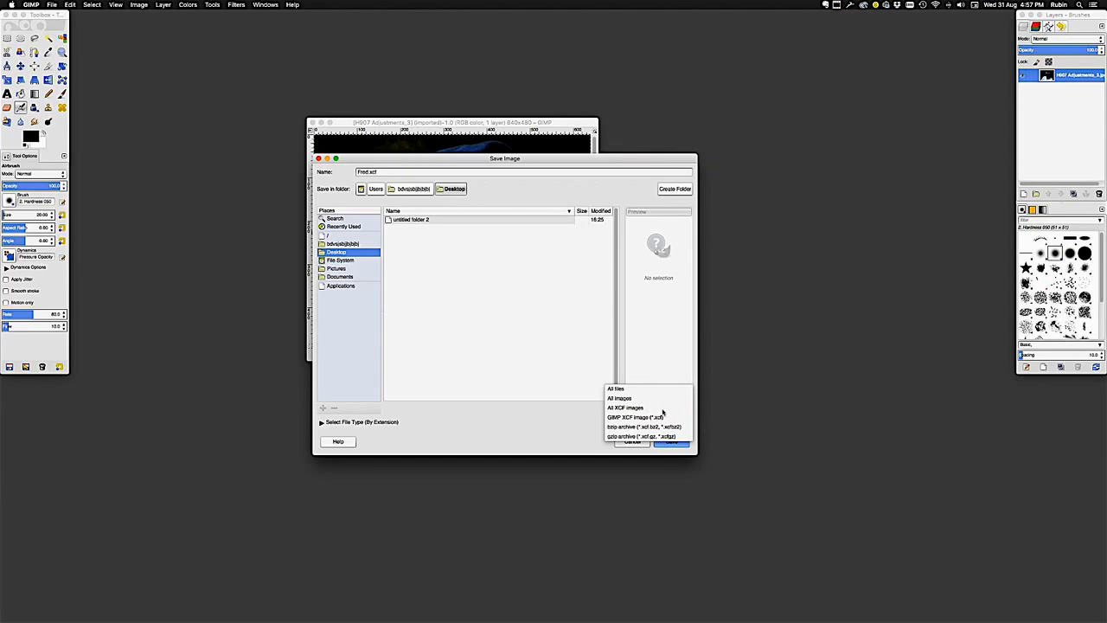
click(668, 400)
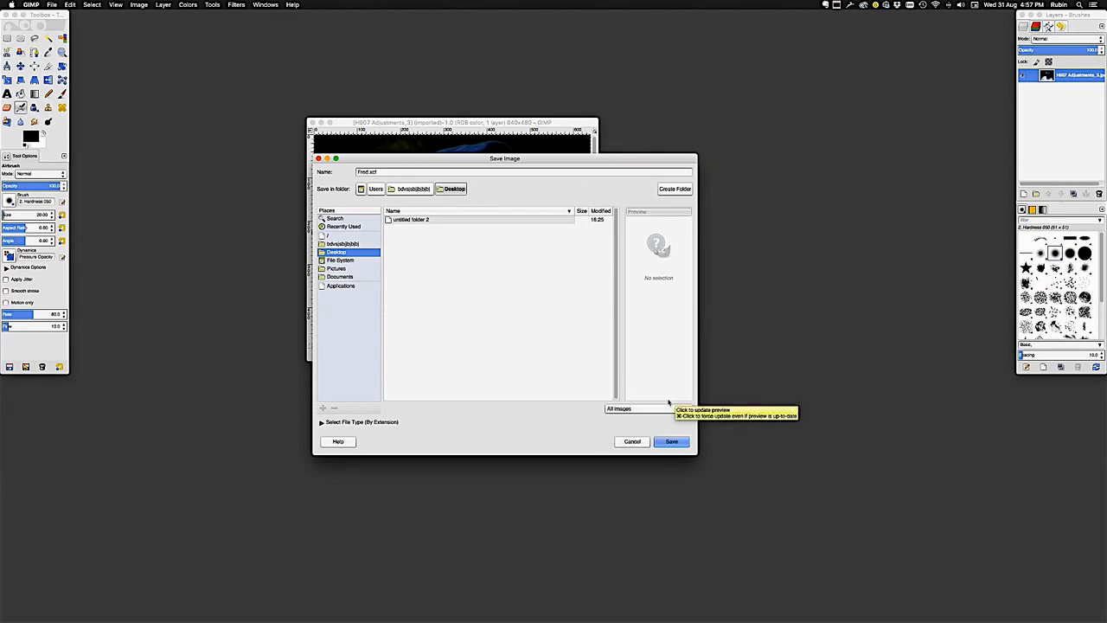
click(657, 413)
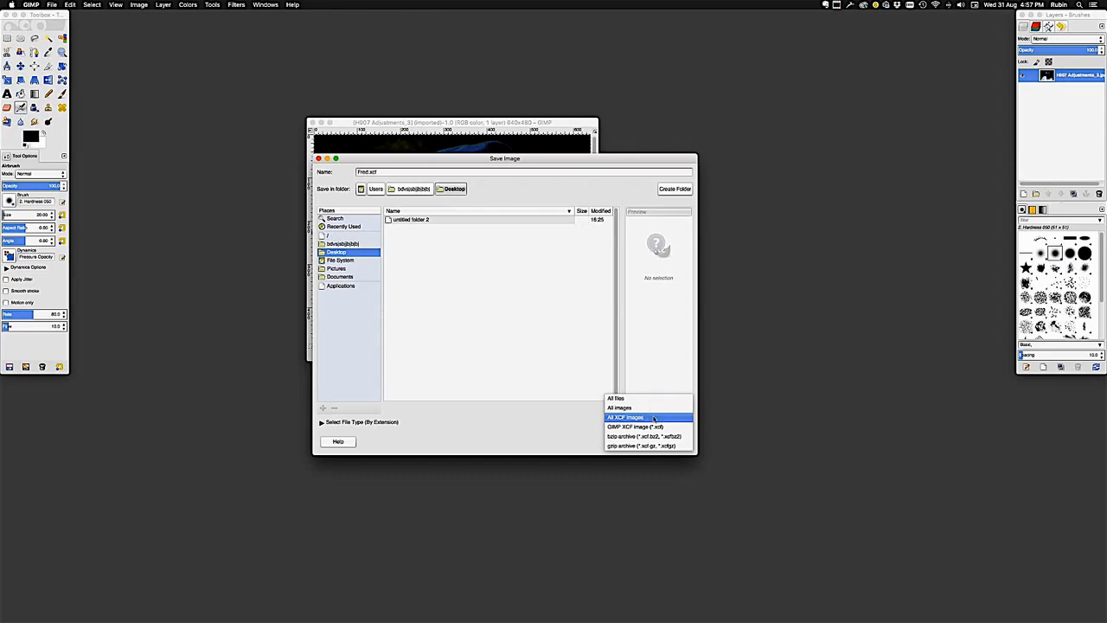
click(653, 427)
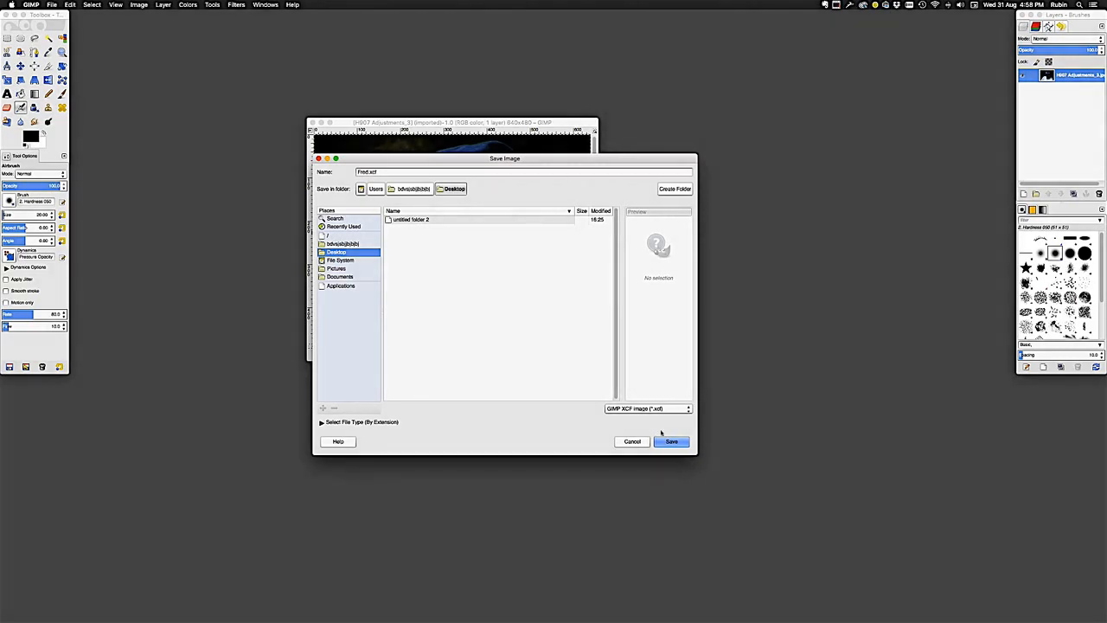
click(673, 442)
click(672, 442)
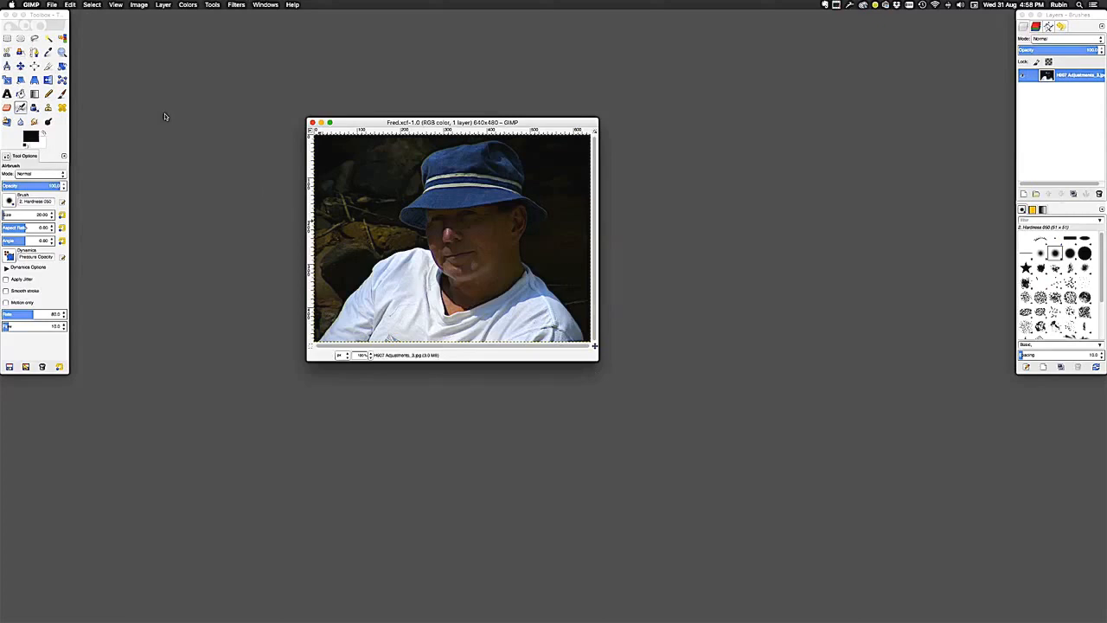
- Start exporting the image under the name Fred.png, with the Desktop as the destination folder
click(51, 5)
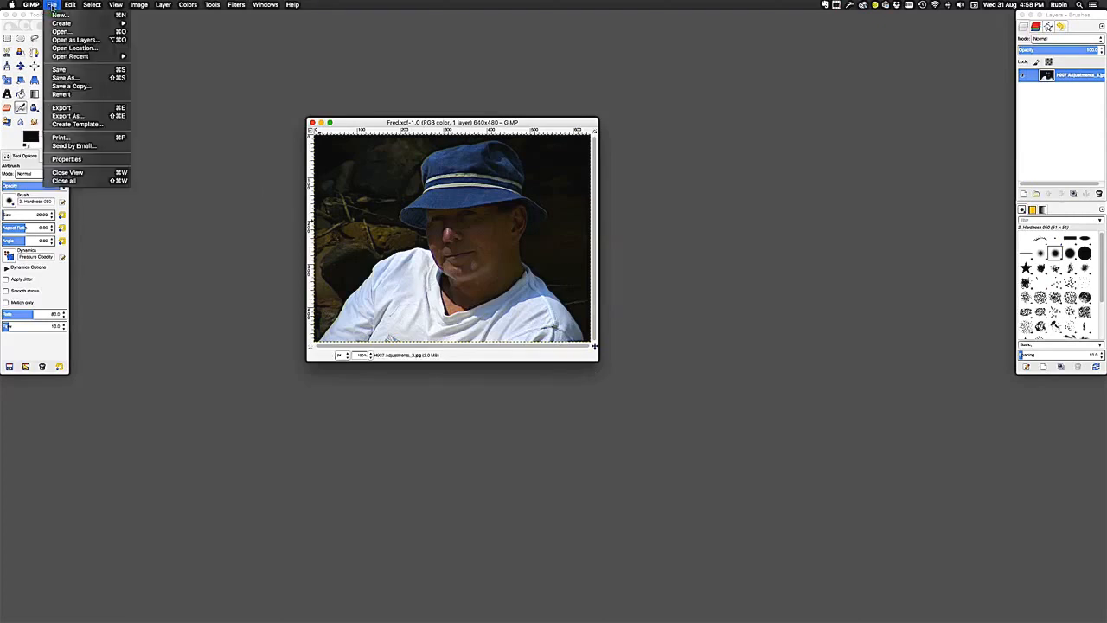
click(78, 115)
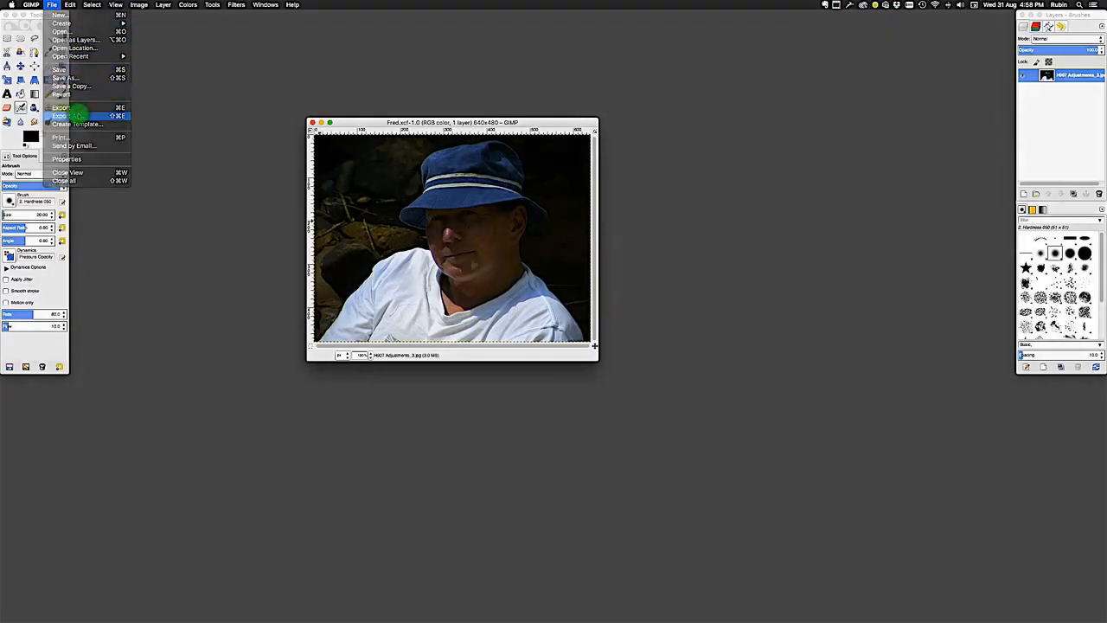
drag(122, 15, 458, 173)
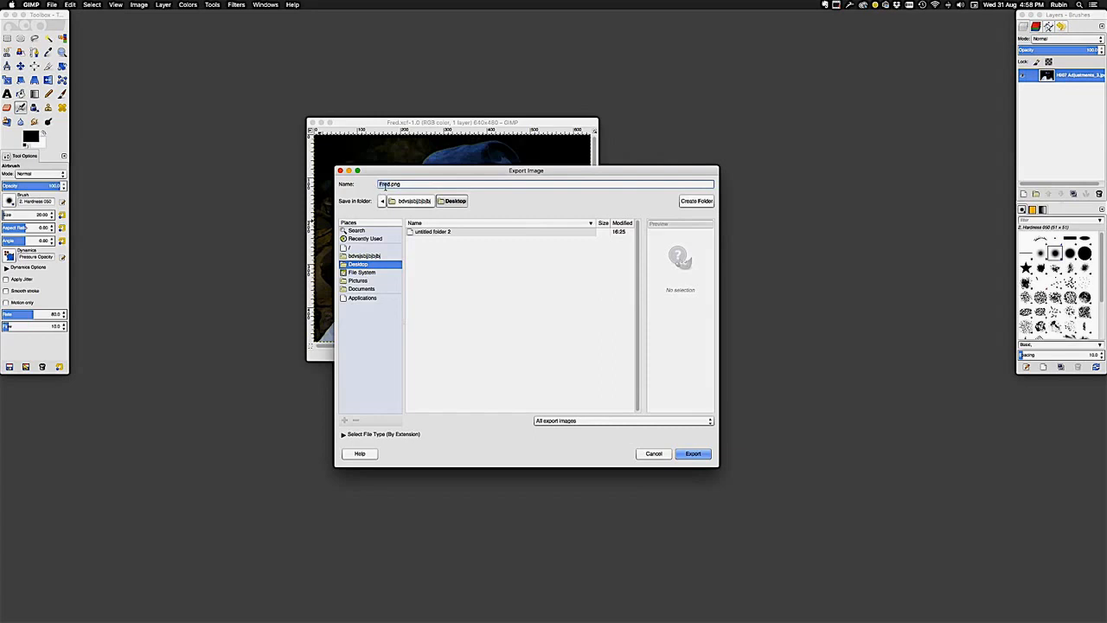
click(359, 264)
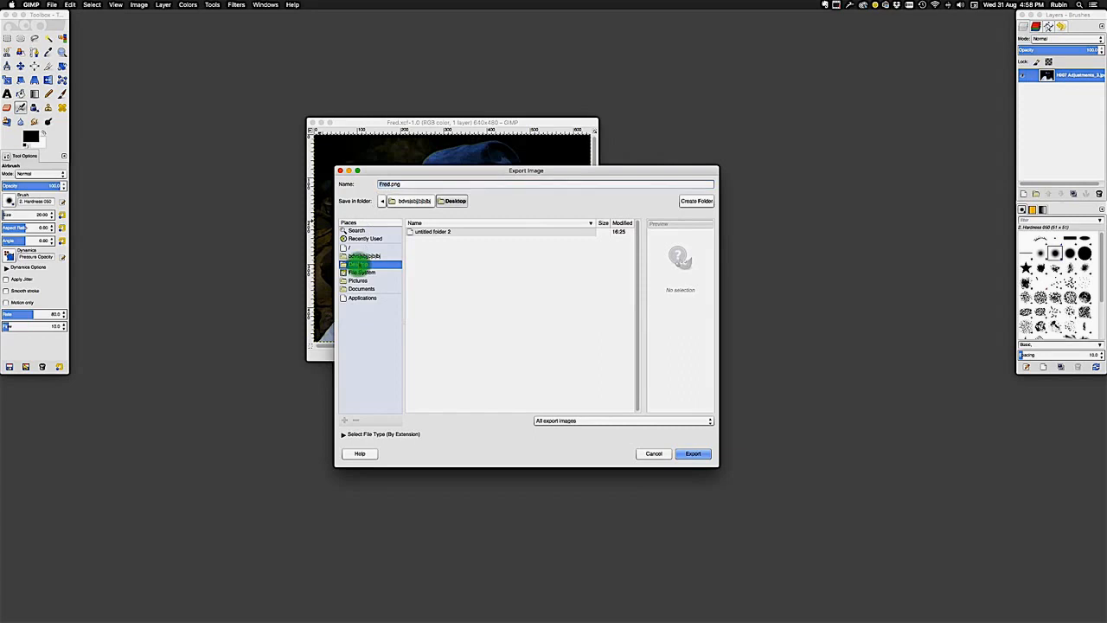
- Try the PPM and TIFF entries among the export file types, then settle on JPEG image (*.jpg, *.jpeg, *.jpe)
click(675, 422)
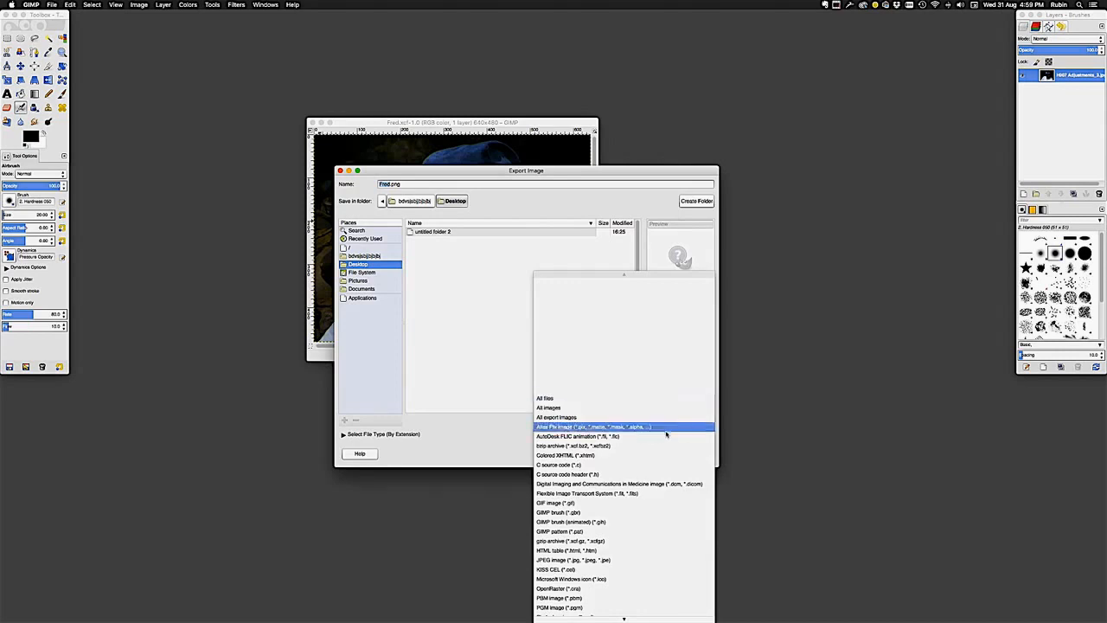
scroll(662, 549, down, 3)
click(659, 555)
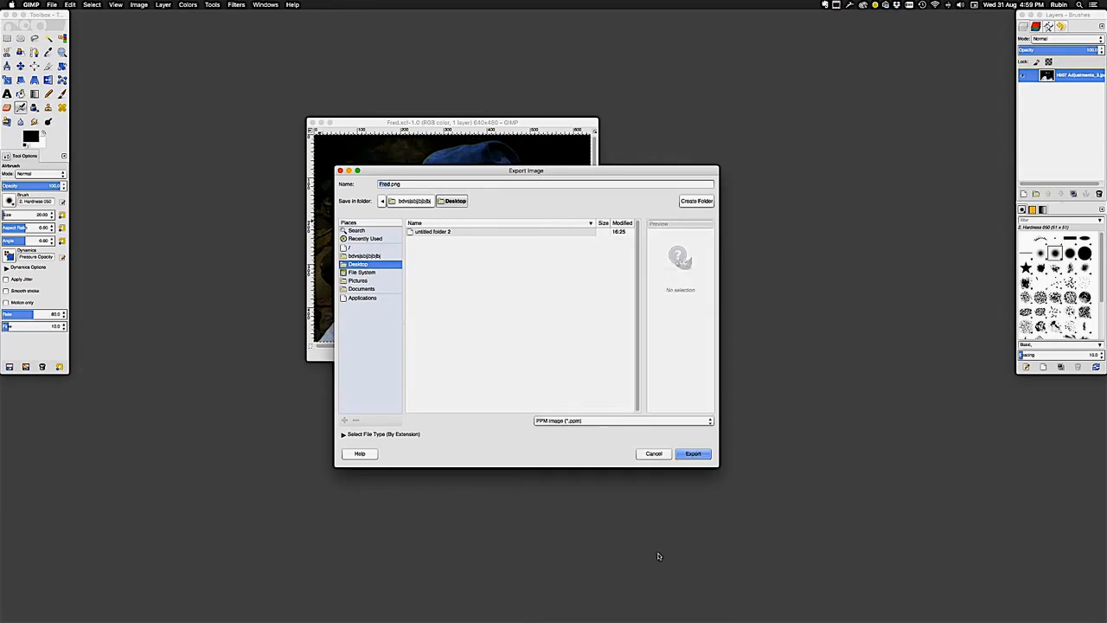
click(694, 421)
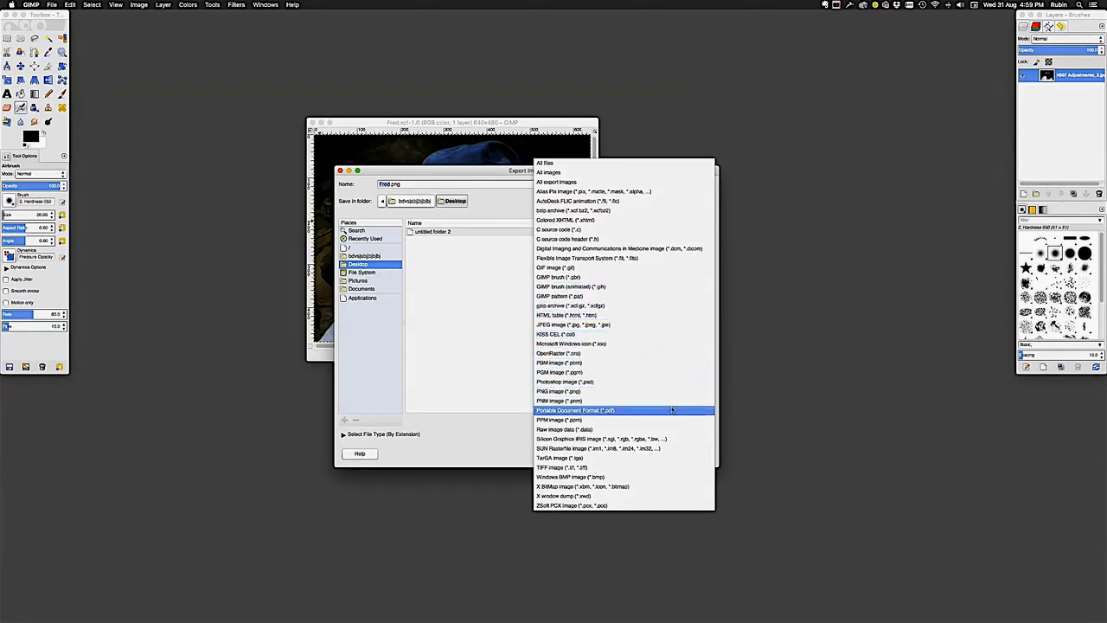
click(651, 468)
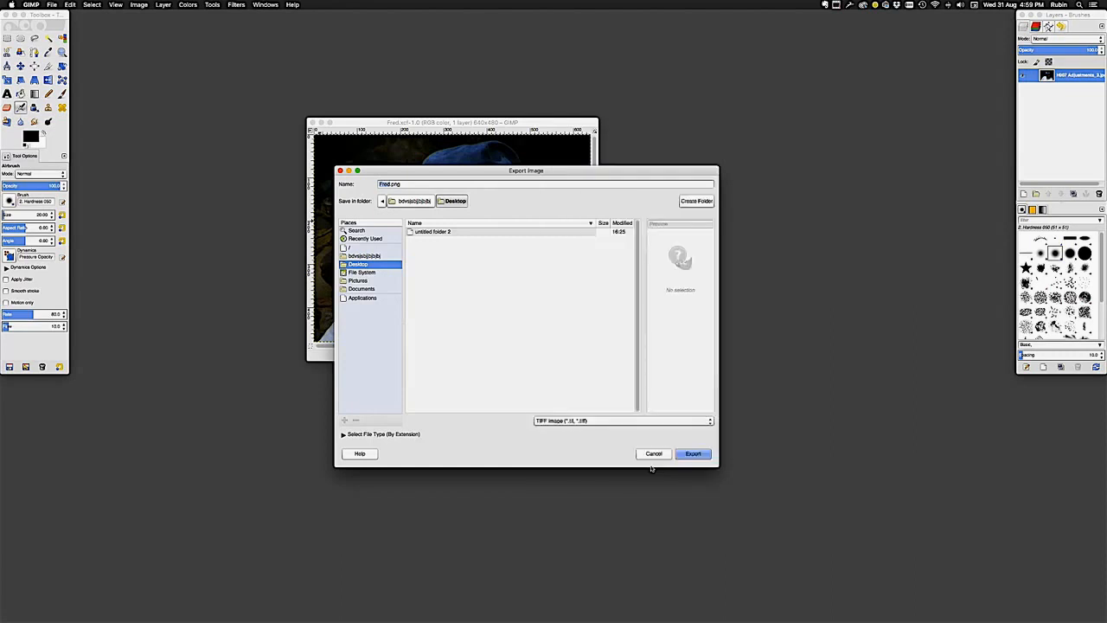
click(667, 422)
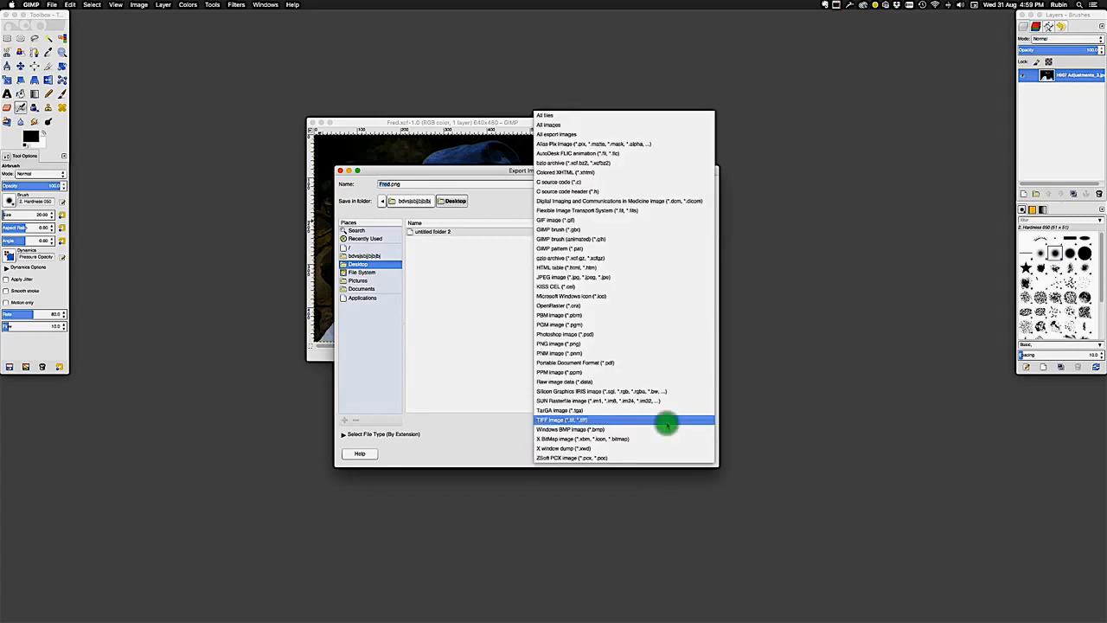
click(652, 279)
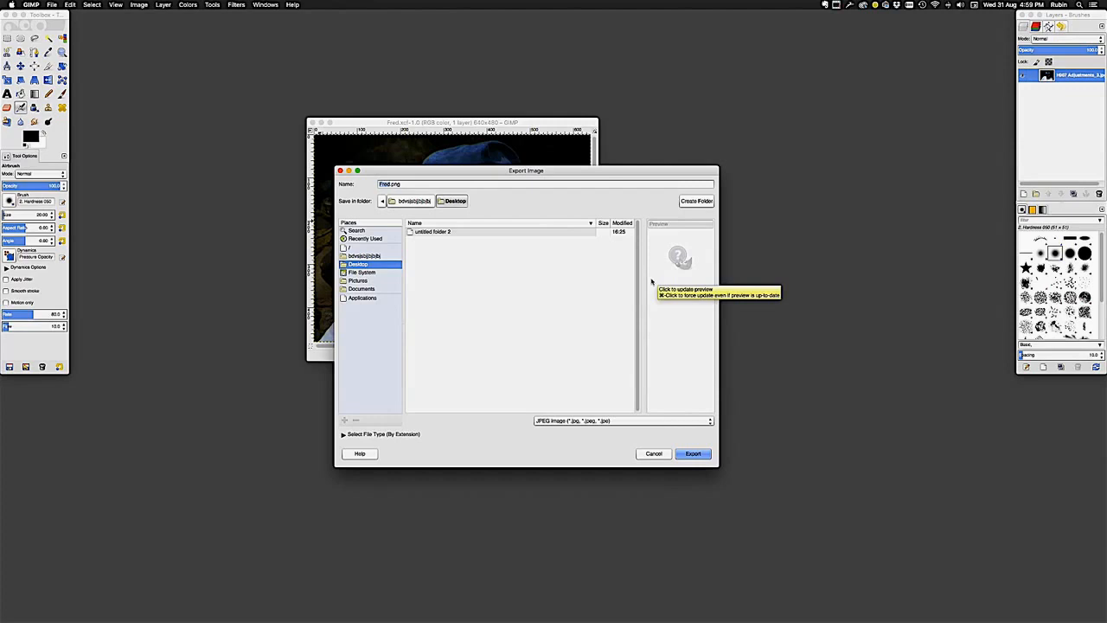
- Export Fred.png with a reduced PNG compression level, keeping the resolution and creation time options enabled
click(693, 454)
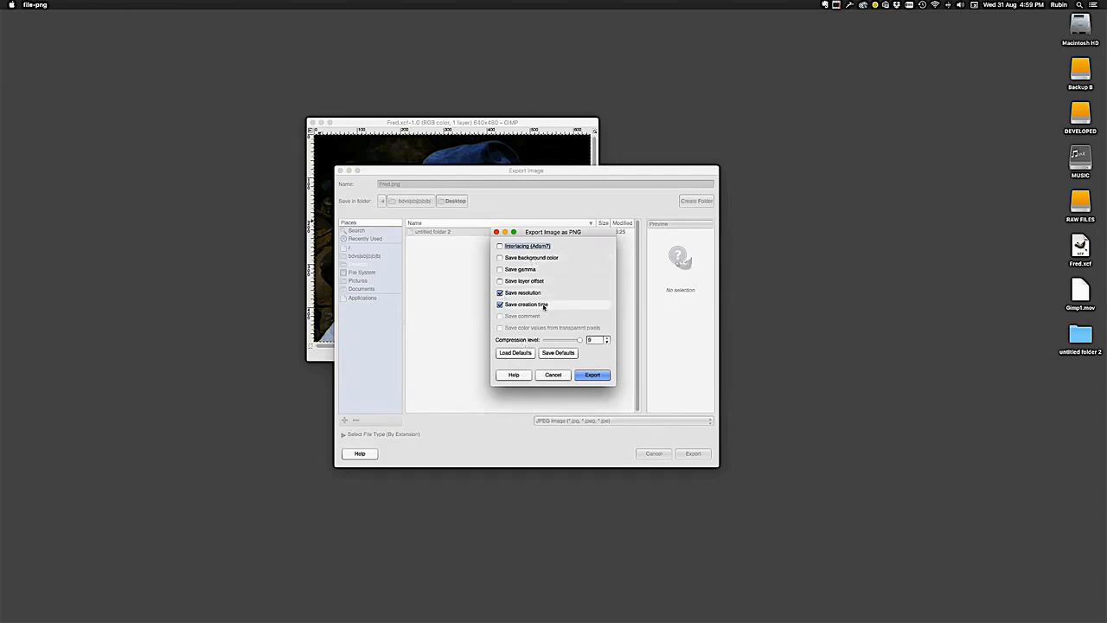
click(581, 339)
drag(579, 340, 559, 343)
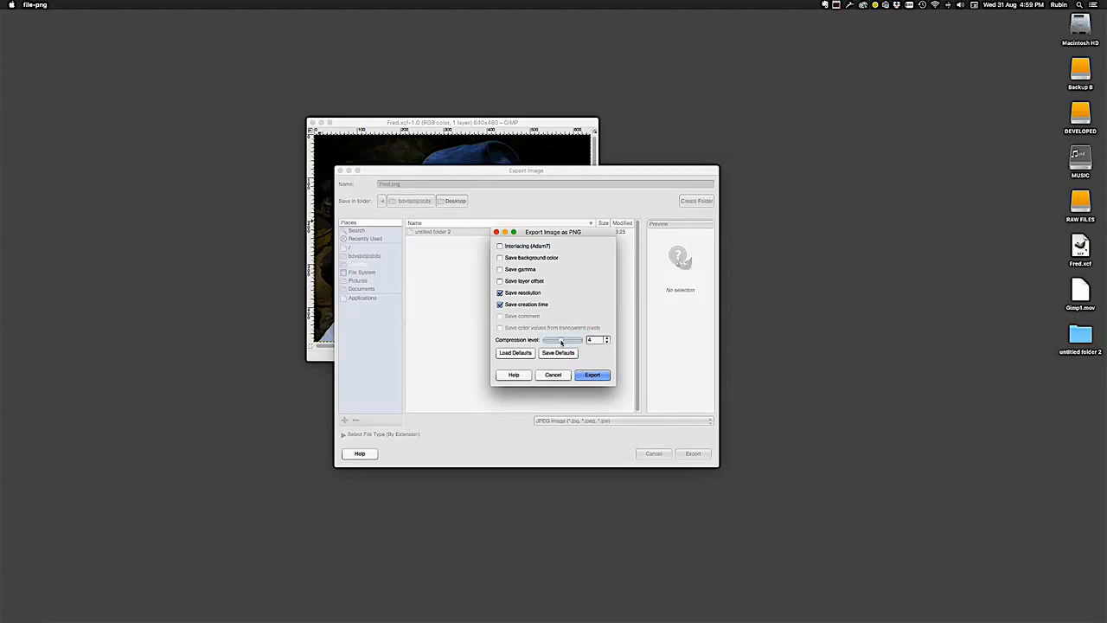
drag(561, 343, 556, 342)
click(592, 376)
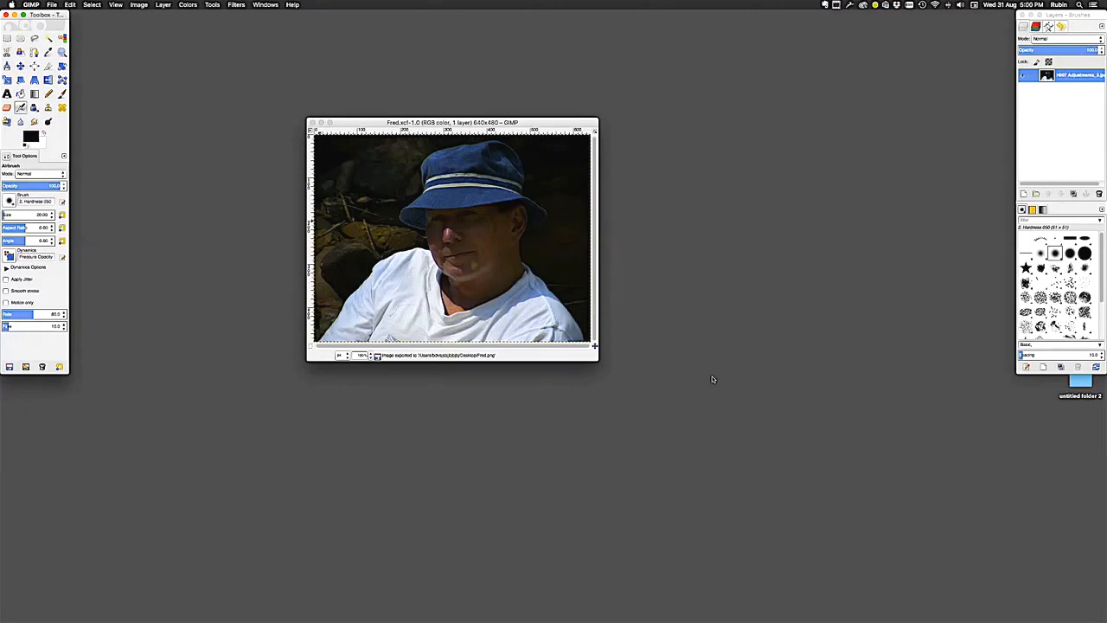
- Move the Layers and Brushes dock off the desktop icons to reveal the saved files, placing it just beside them
mouse_move(1060, 17)
mouse_down()
mouse_move(908, 45)
mouse_move(917, 38)
mouse_up()
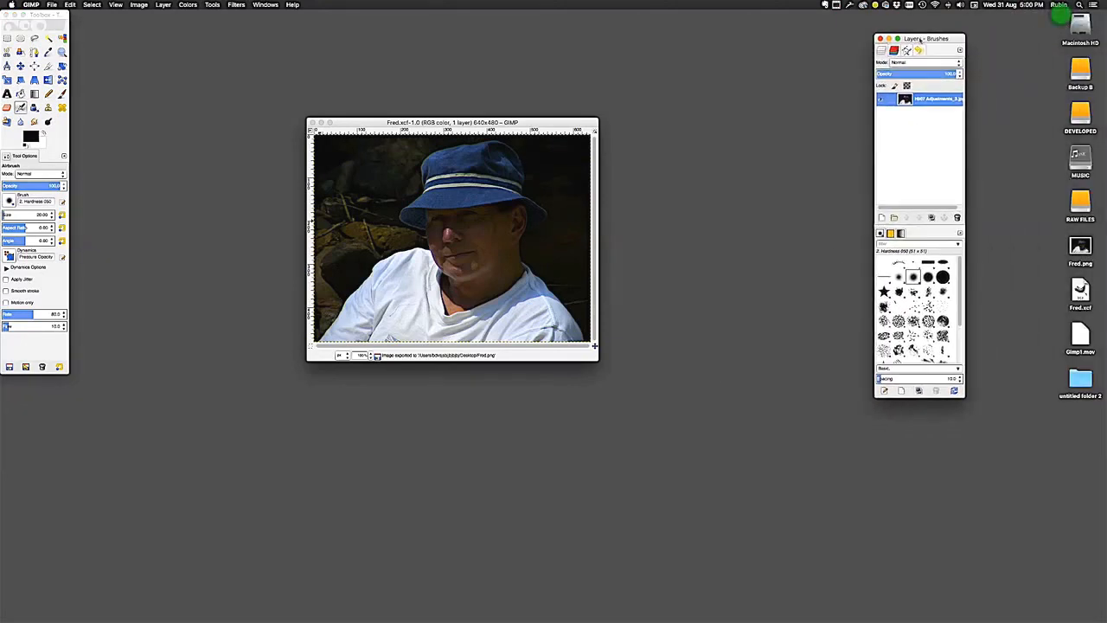
click(1081, 249)
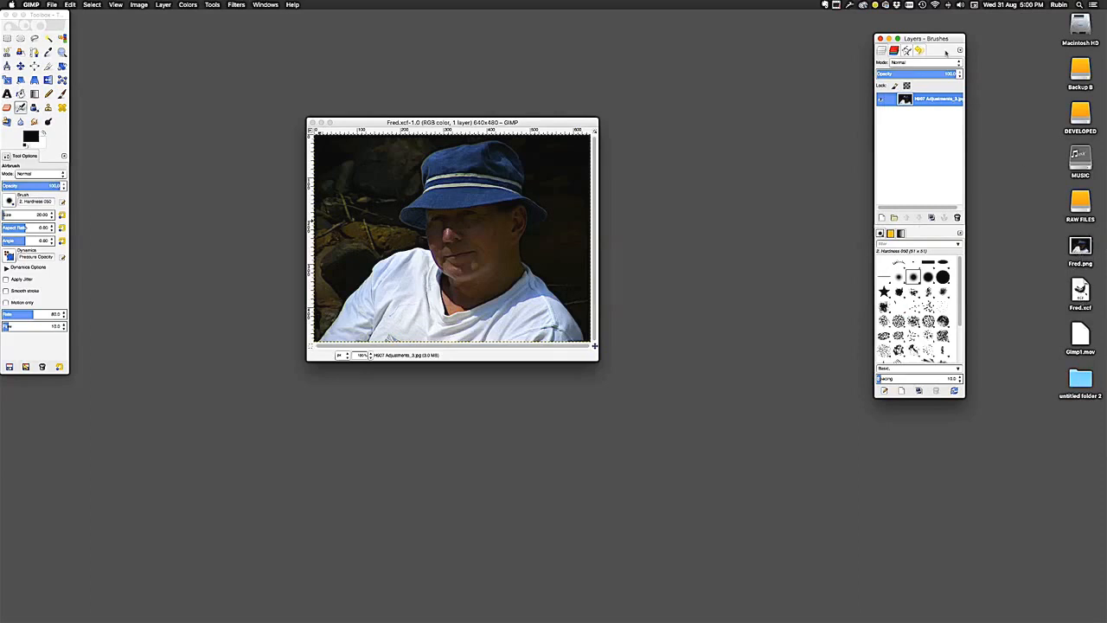
drag(930, 45, 1017, 44)
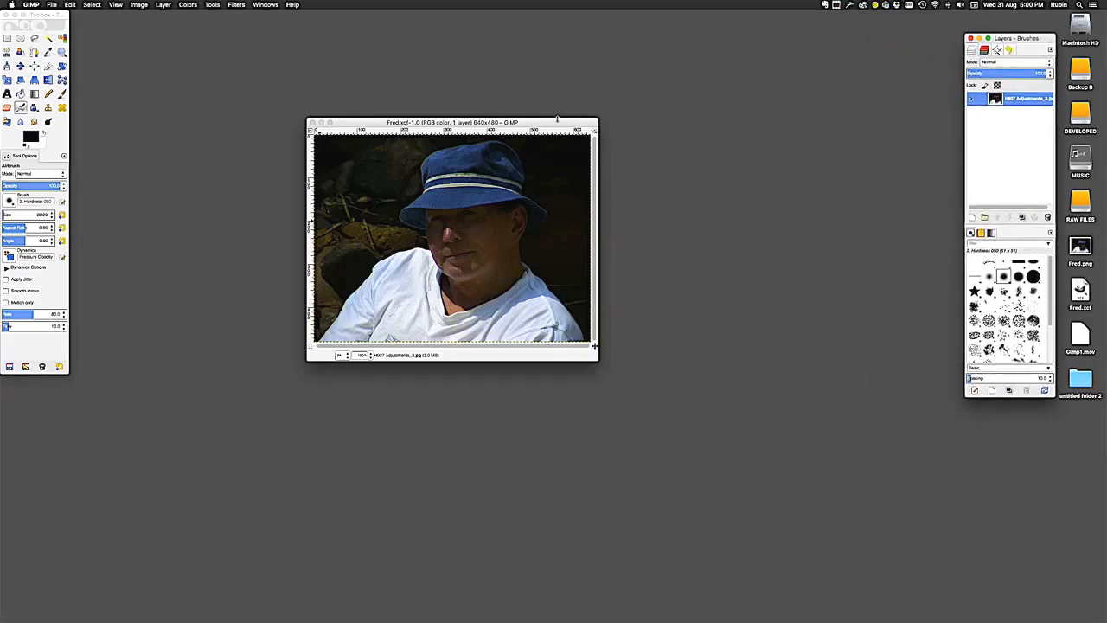